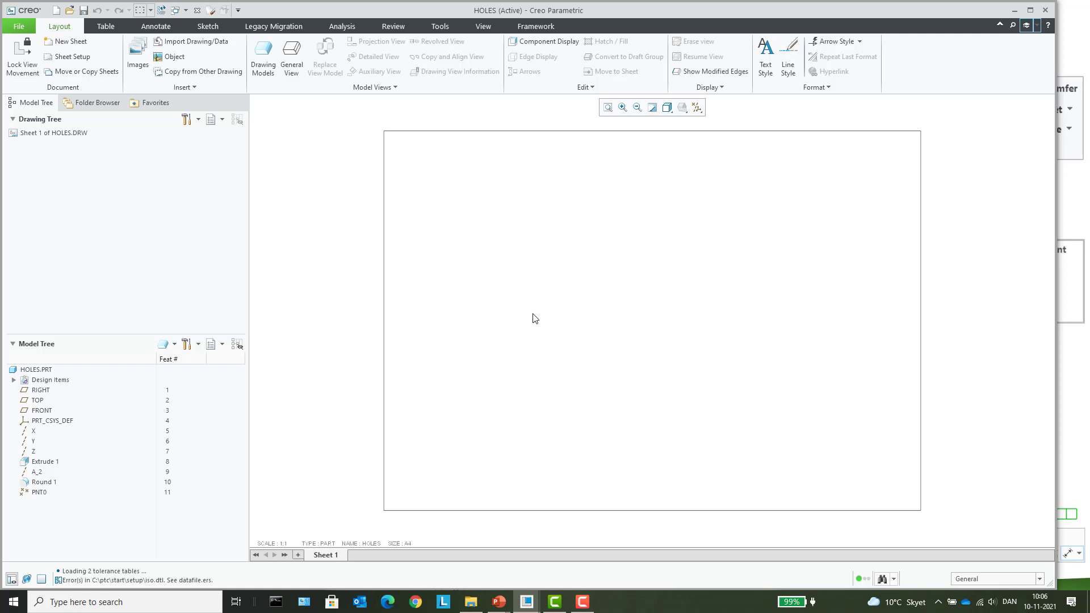
Place a general view of the HOLES part on the drawing sheet, keeping the default orientation.
left_click(294, 65)
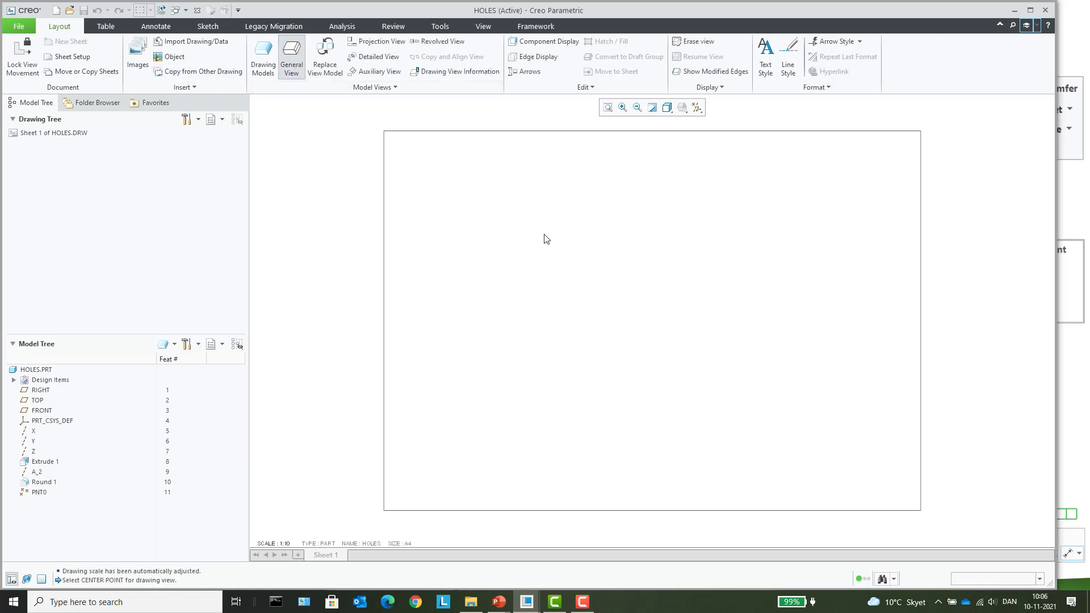
left_click(575, 307)
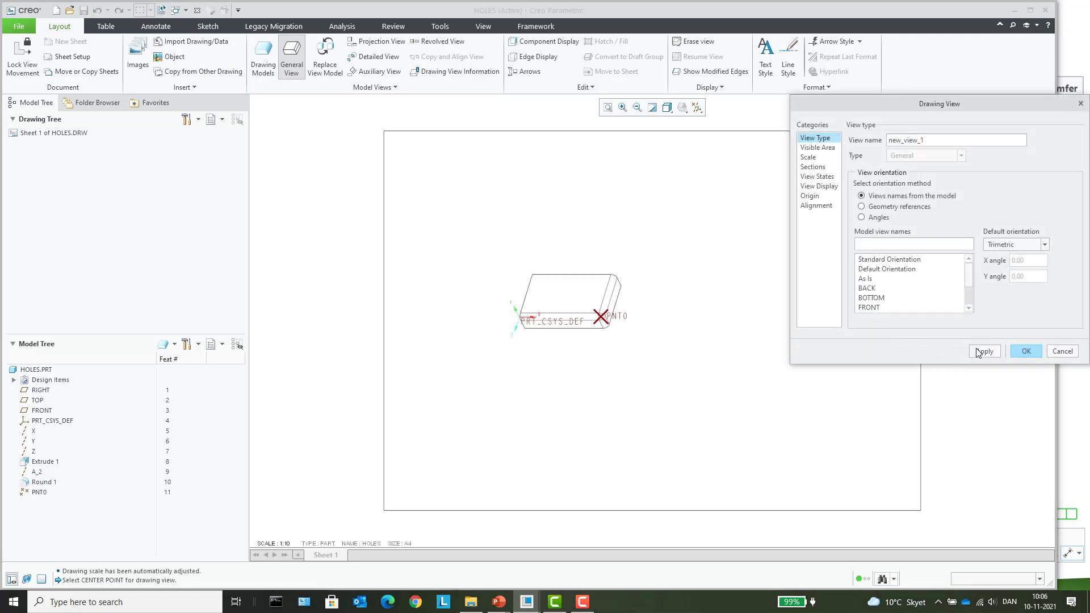
left_click(1030, 351)
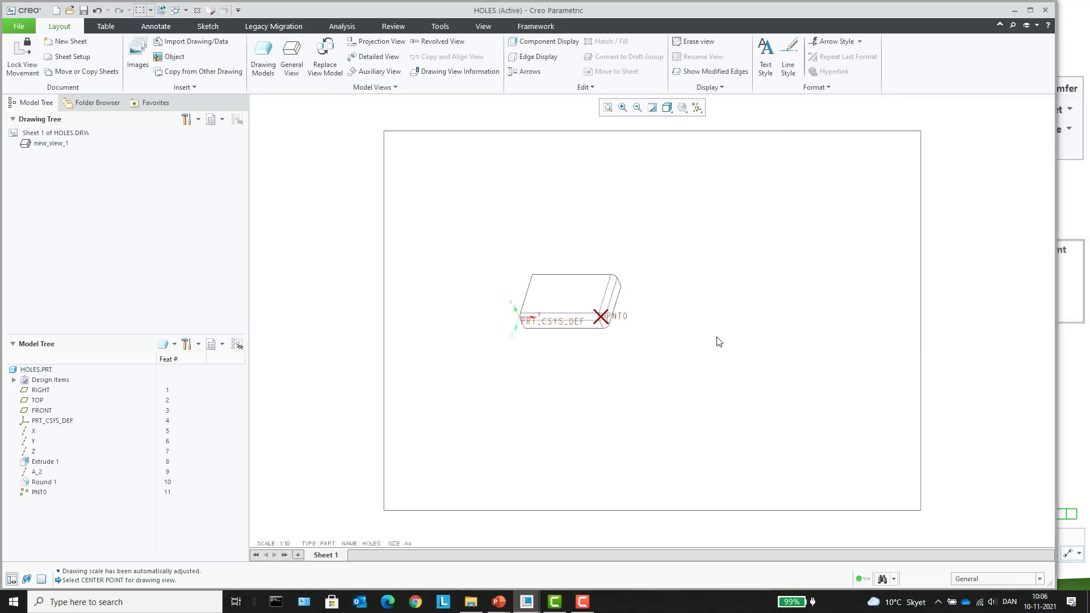
Sketch a slanted draft line beside the view, with its start point at a horizontal distance of 200 from the sheet's left edge.
scroll(684, 267, "up", 1)
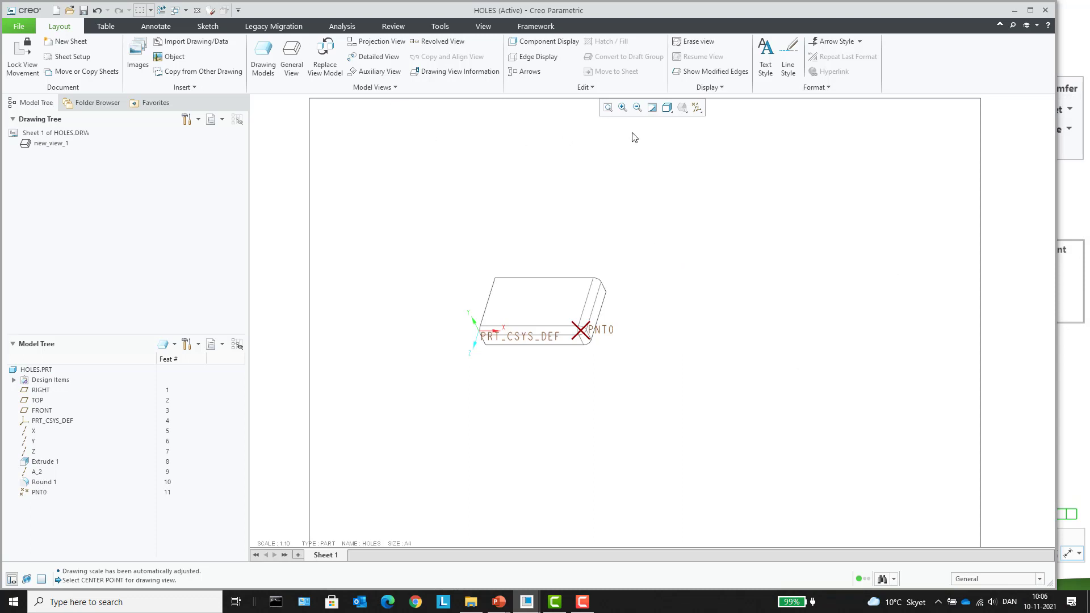
left_click(209, 27)
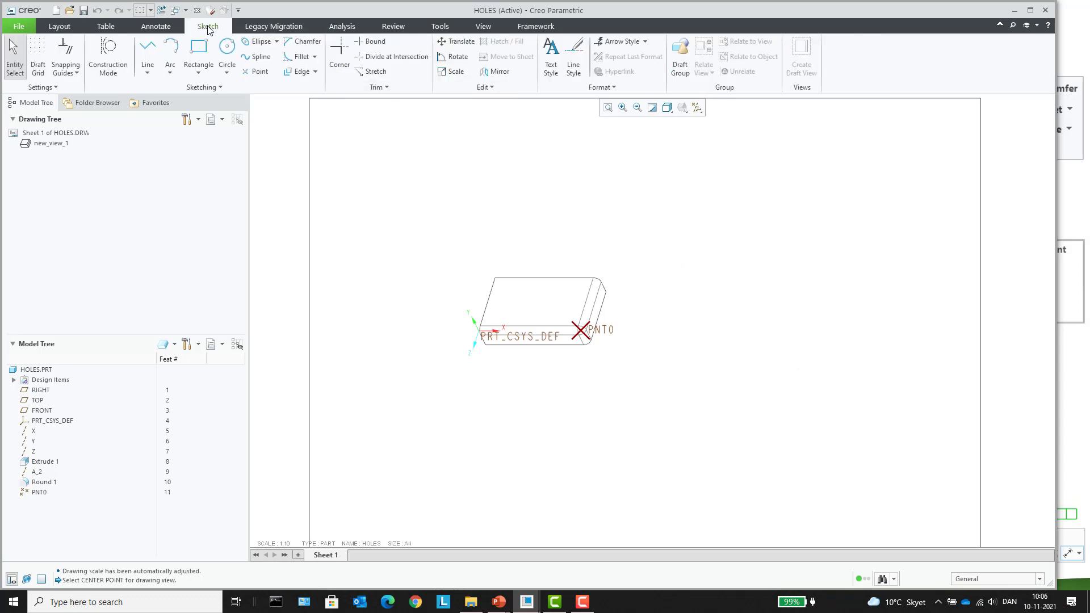
left_click(148, 51)
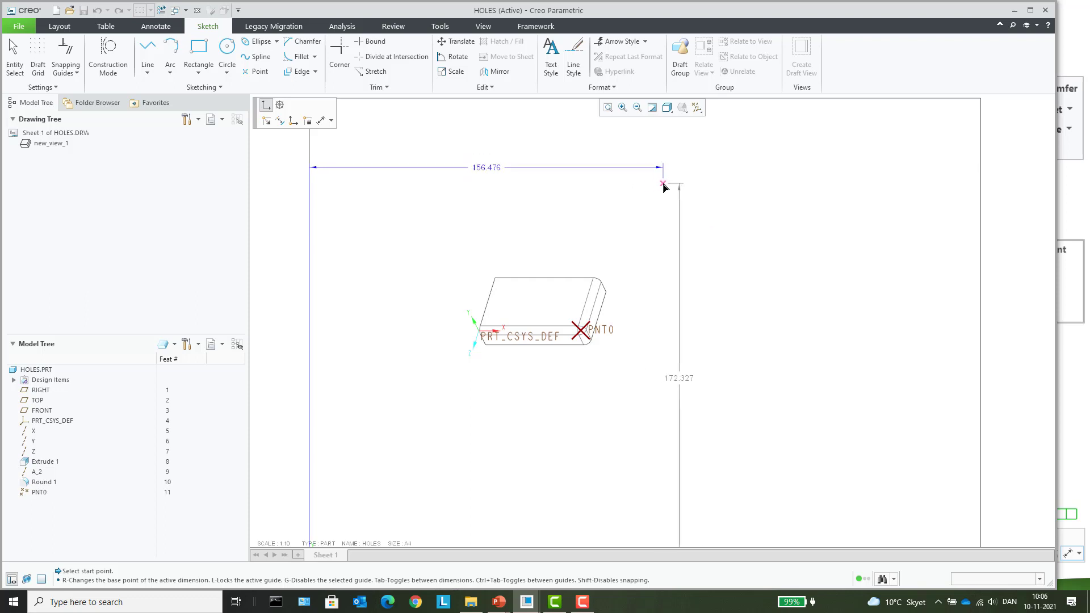
key("Tab")
type("200")
key("Tab")
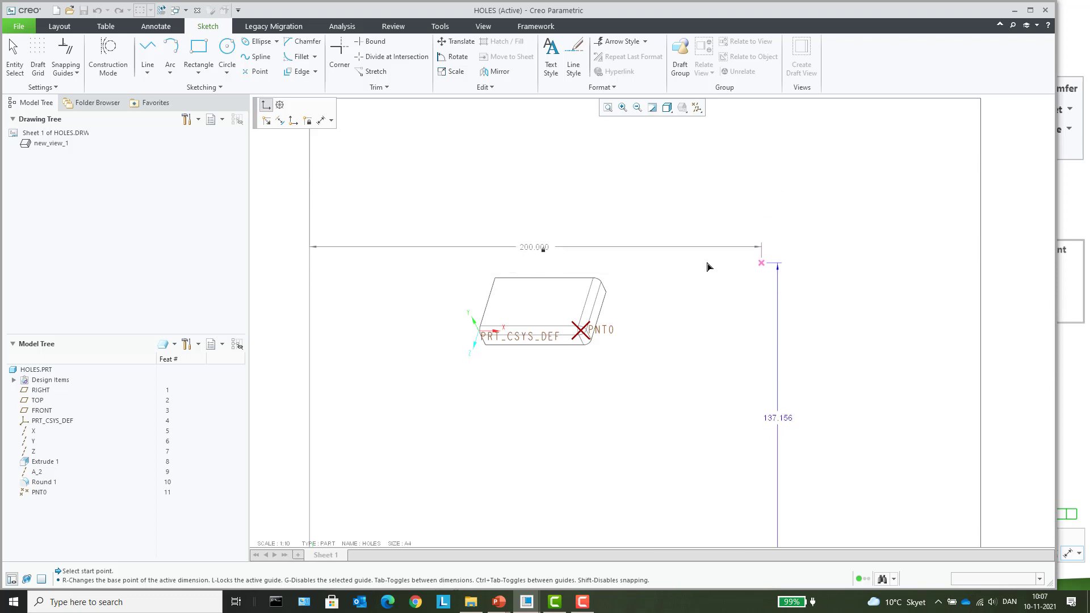
left_click(718, 248)
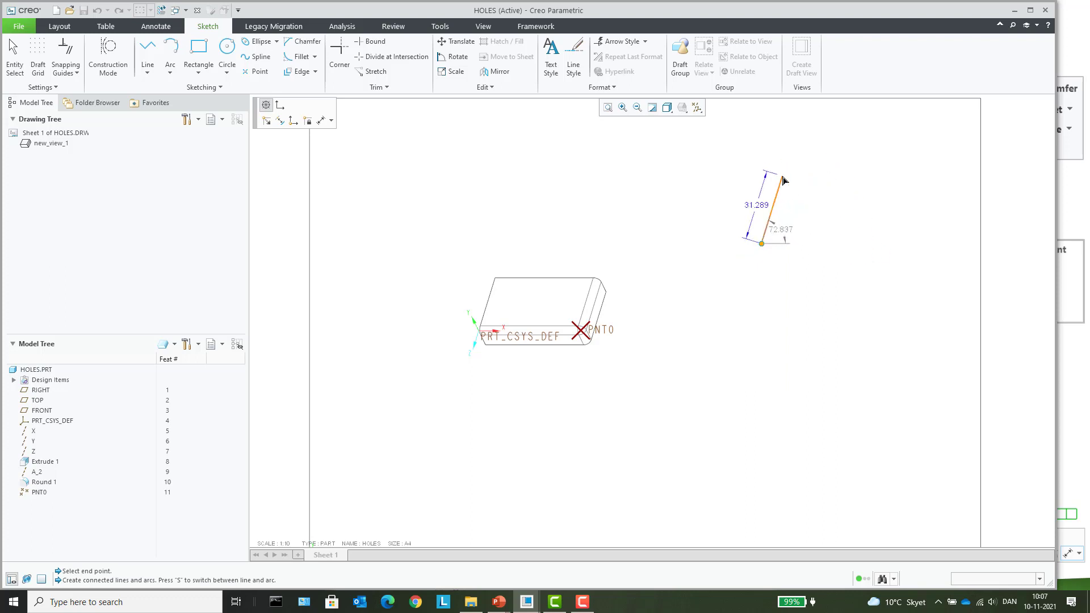
left_click(806, 184)
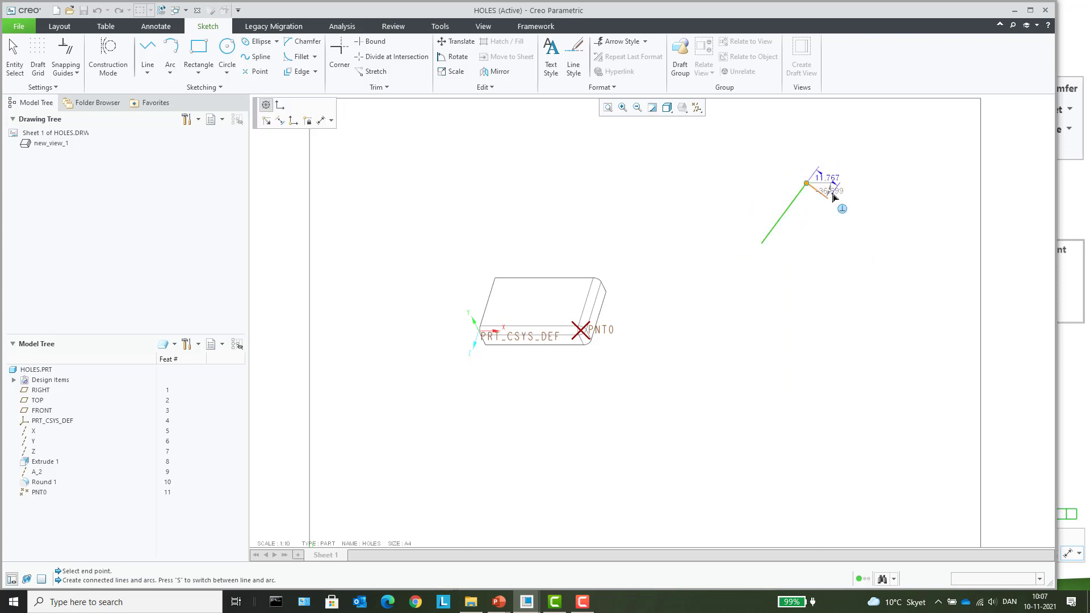
middle_click(832, 193)
middle_click(840, 199)
left_click(853, 215)
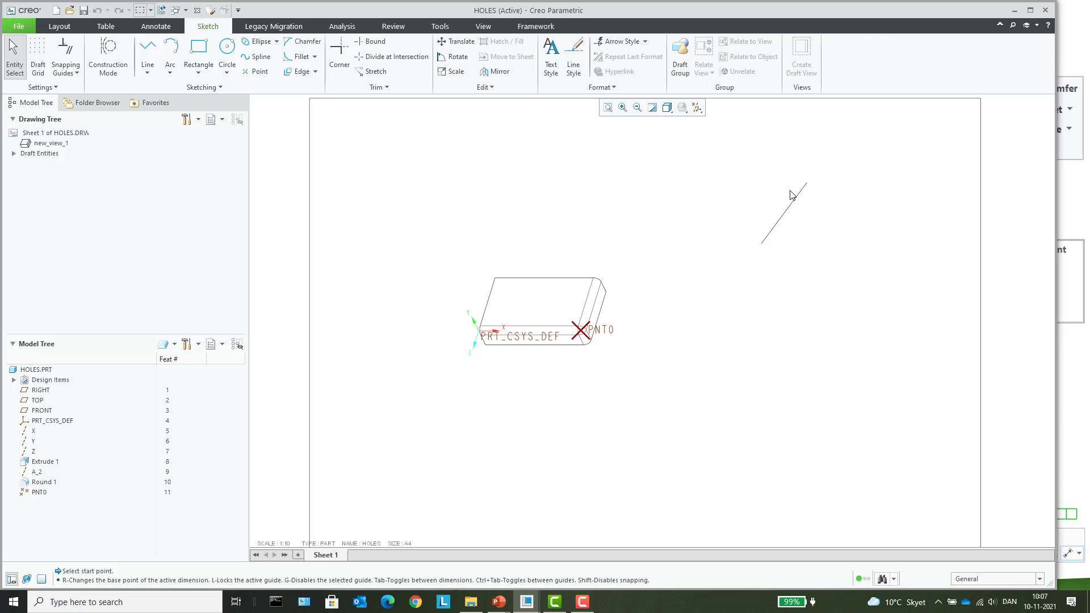
Remove the text_height_factor option from config.pro in the configuration editor and accept the changed options.
left_click(23, 27)
left_click(38, 282)
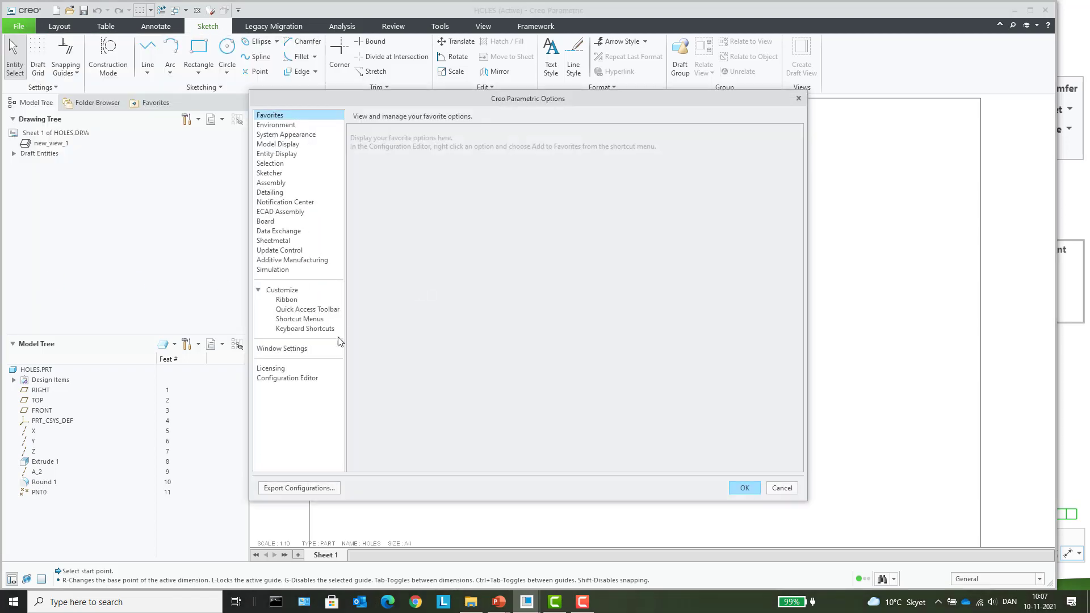
left_click(300, 380)
scroll(479, 301, "down", 15)
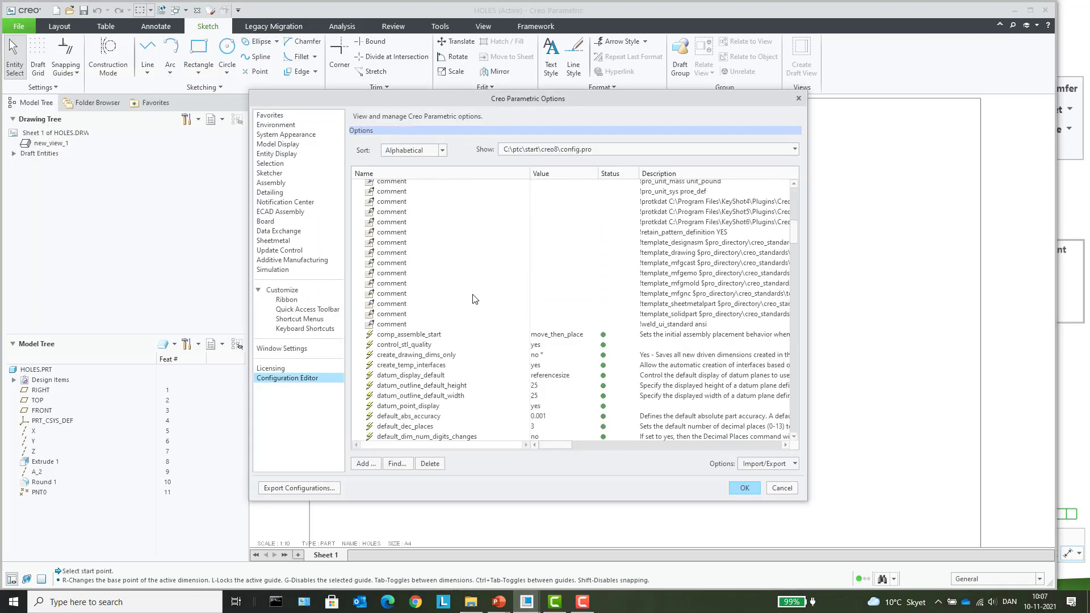
scroll(435, 331, "down", 20)
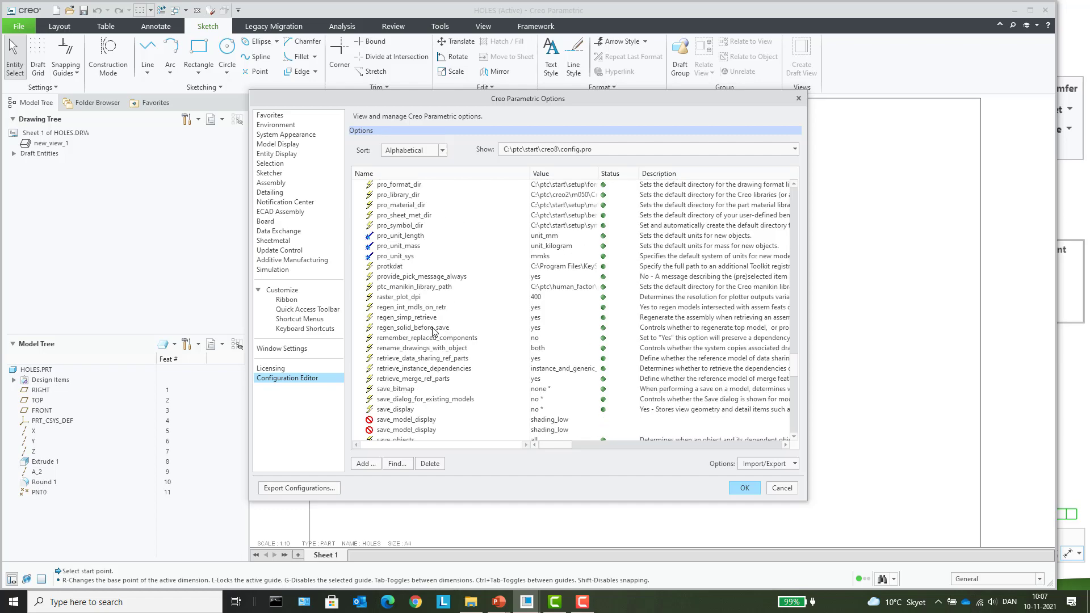
scroll(435, 331, "up", 20)
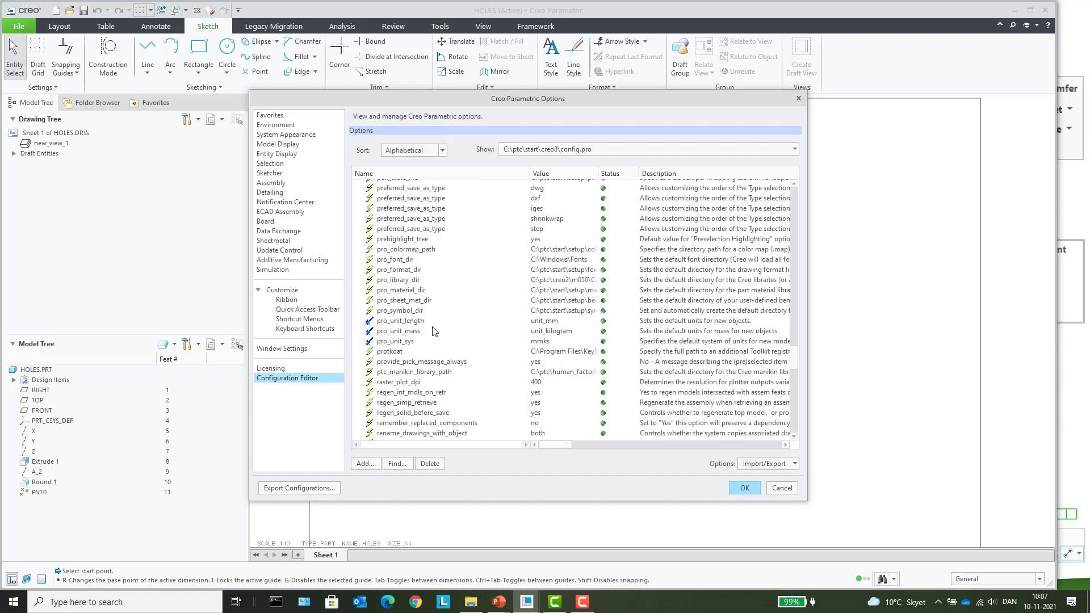
scroll(435, 331, "down", 15)
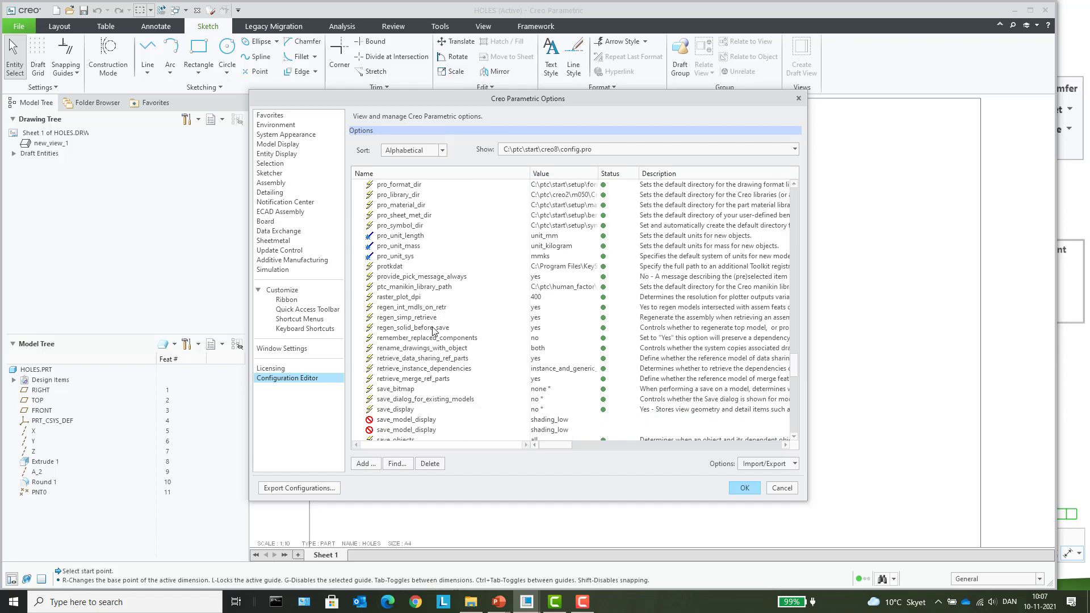
scroll(433, 331, "down", 6)
scroll(433, 330, "down", 6)
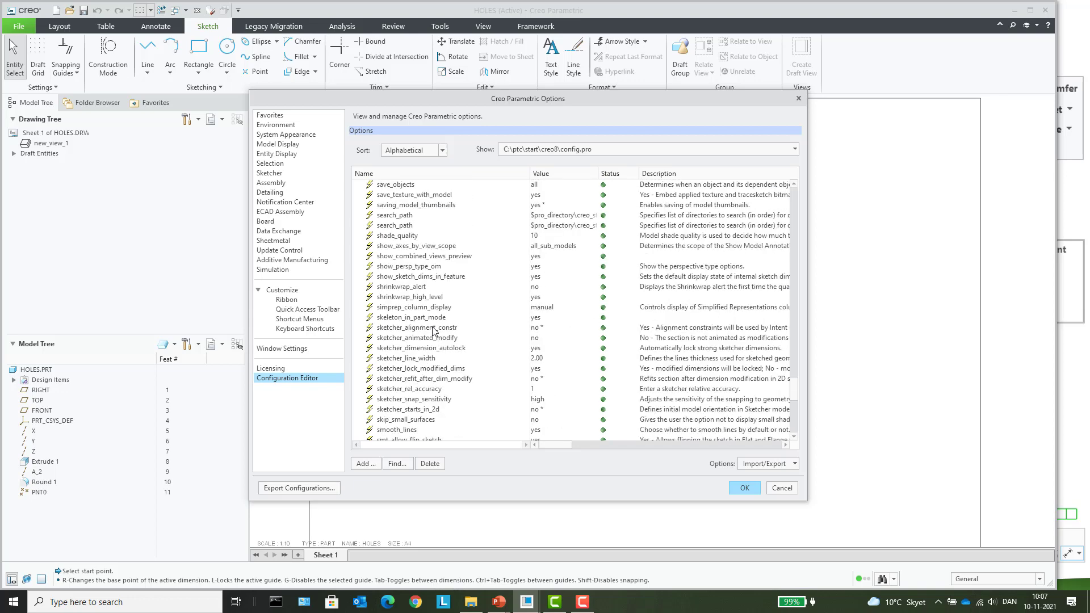
scroll(433, 331, "down", 6)
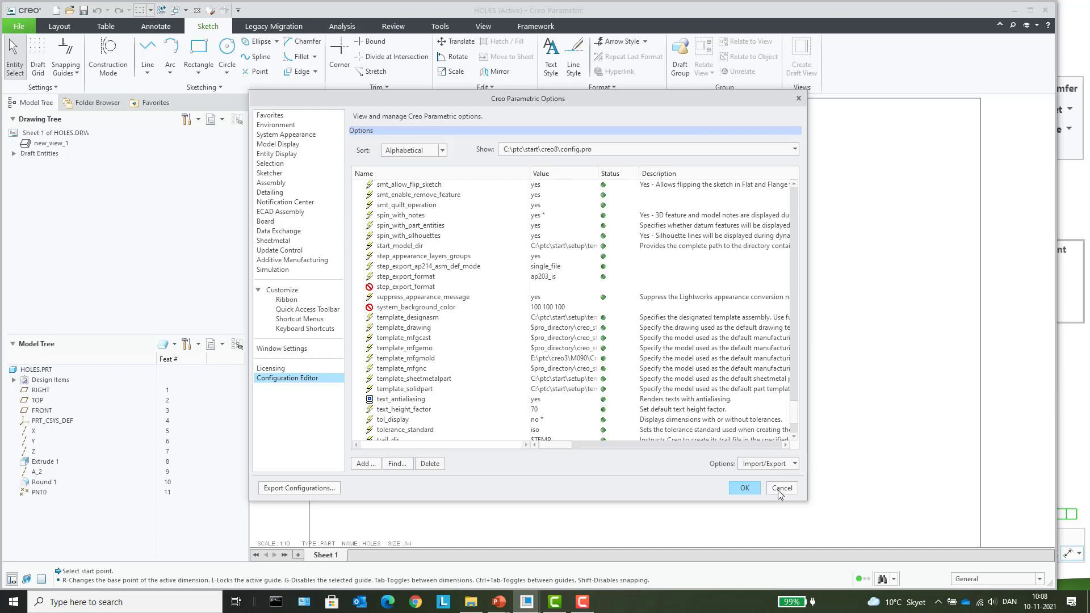
right_click(404, 407)
left_click(440, 427)
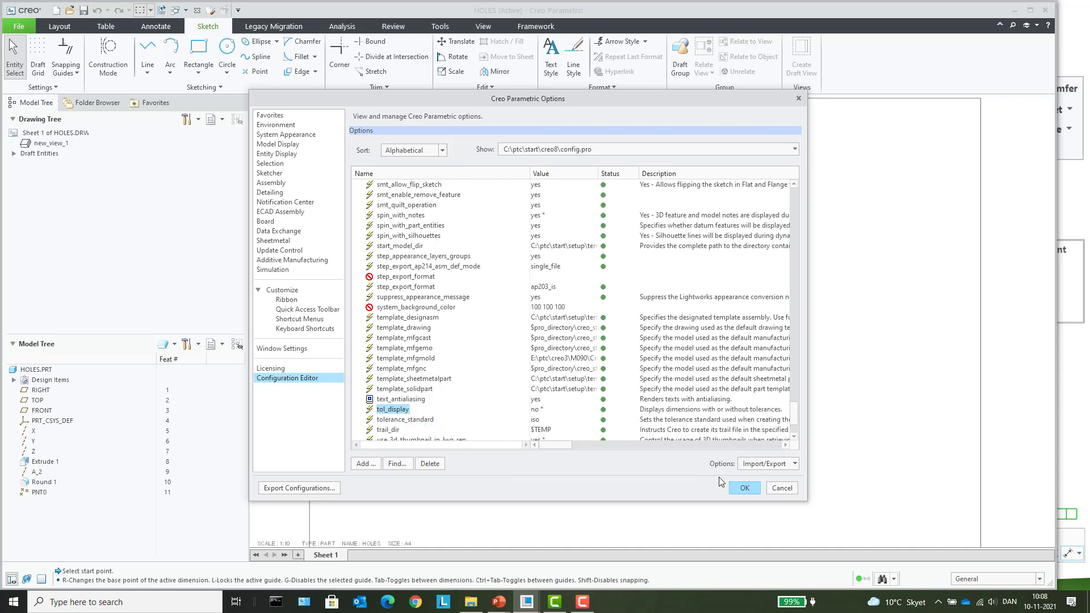
left_click(743, 487)
left_click(553, 356)
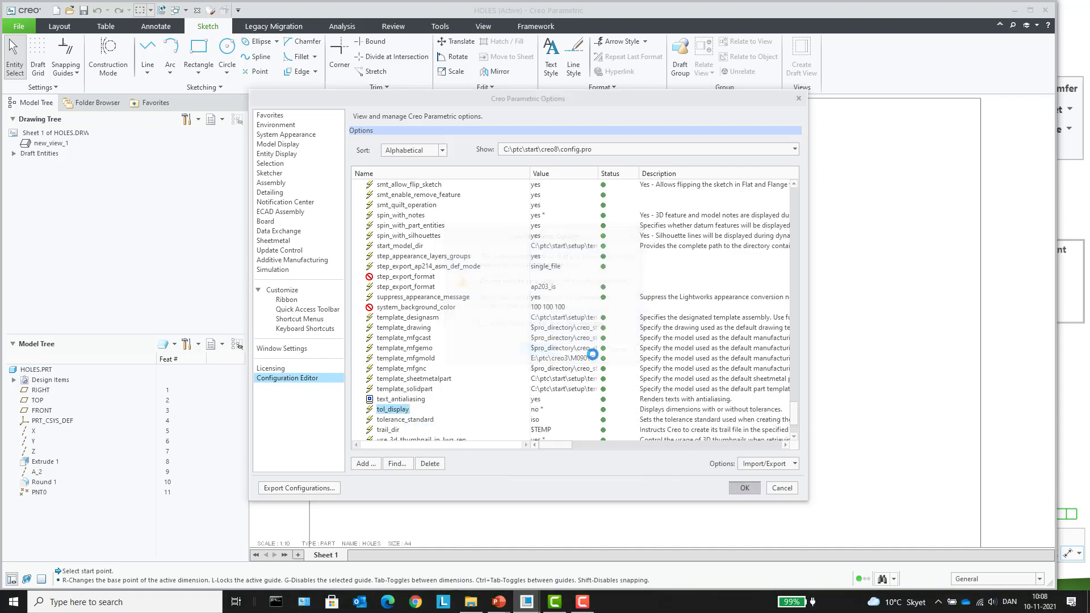
left_click(681, 442)
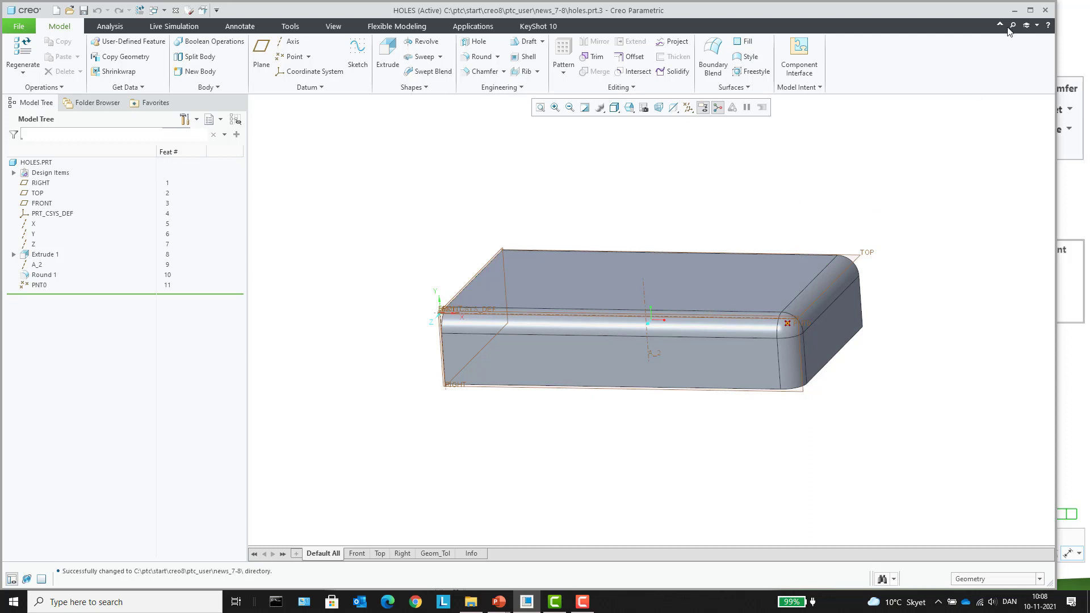
Reopen the drawing holes.drw from the models in session.
middle_click_drag(561, 181, 574, 181)
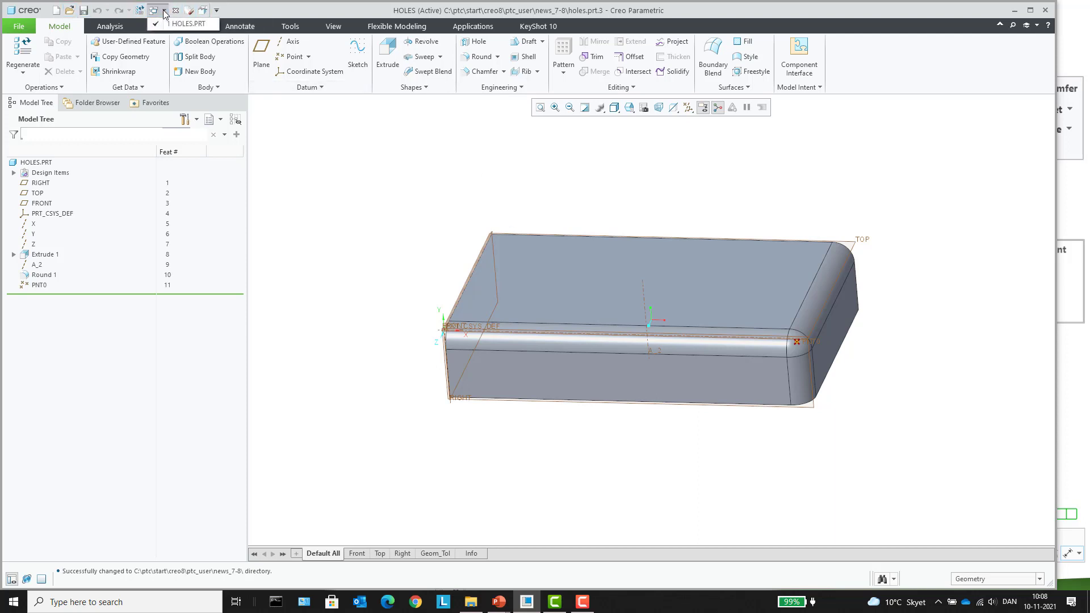
left_click(70, 10)
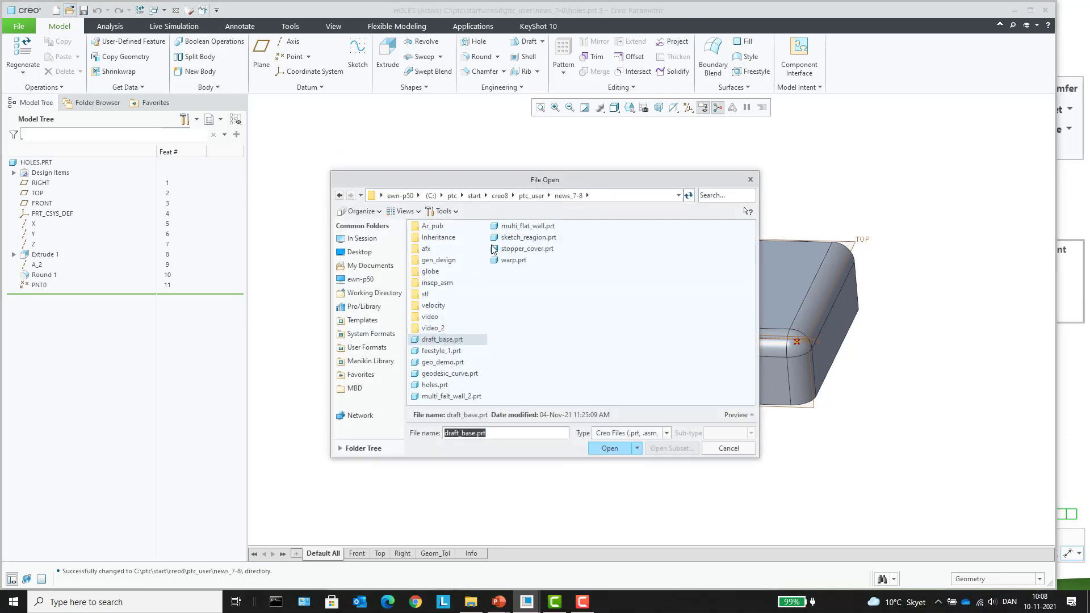
left_click(355, 235)
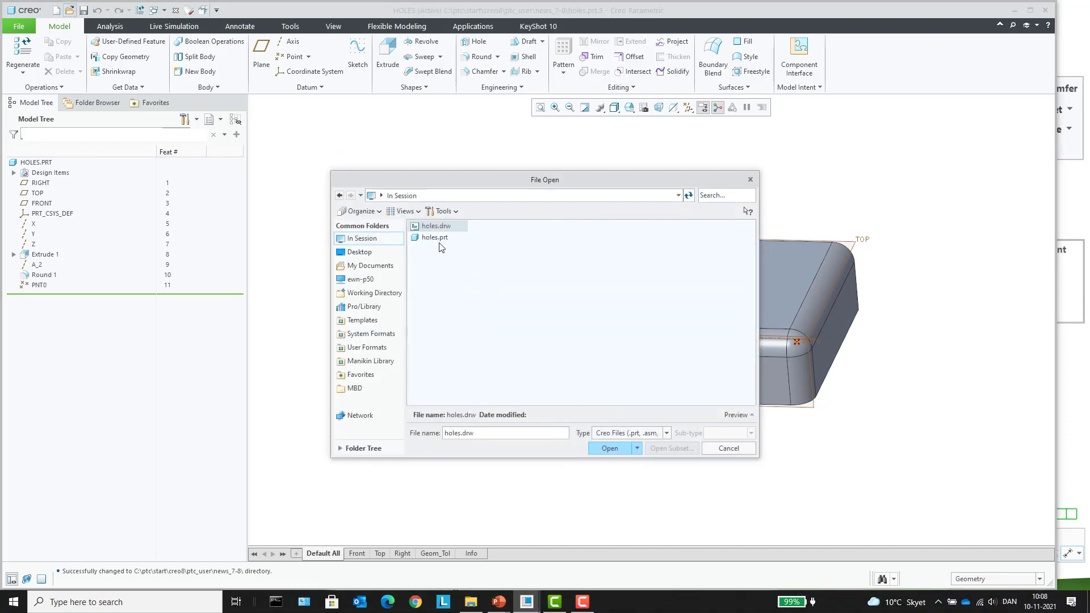
double_click(457, 226)
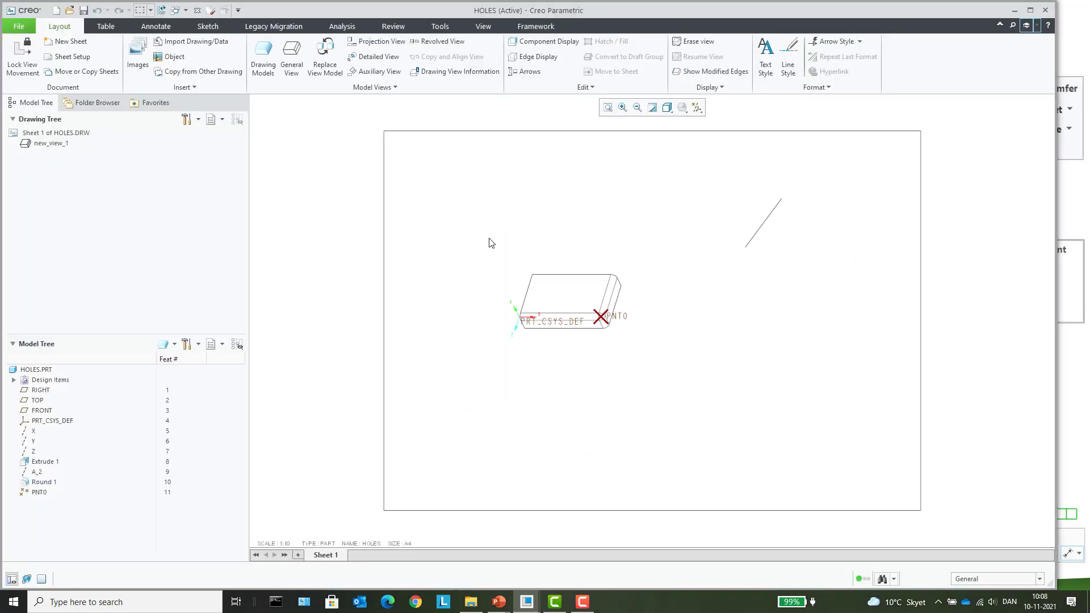
Create a draft line by offsetting the single upper edge of the part view outward by 10.
scroll(669, 258, "down", 2)
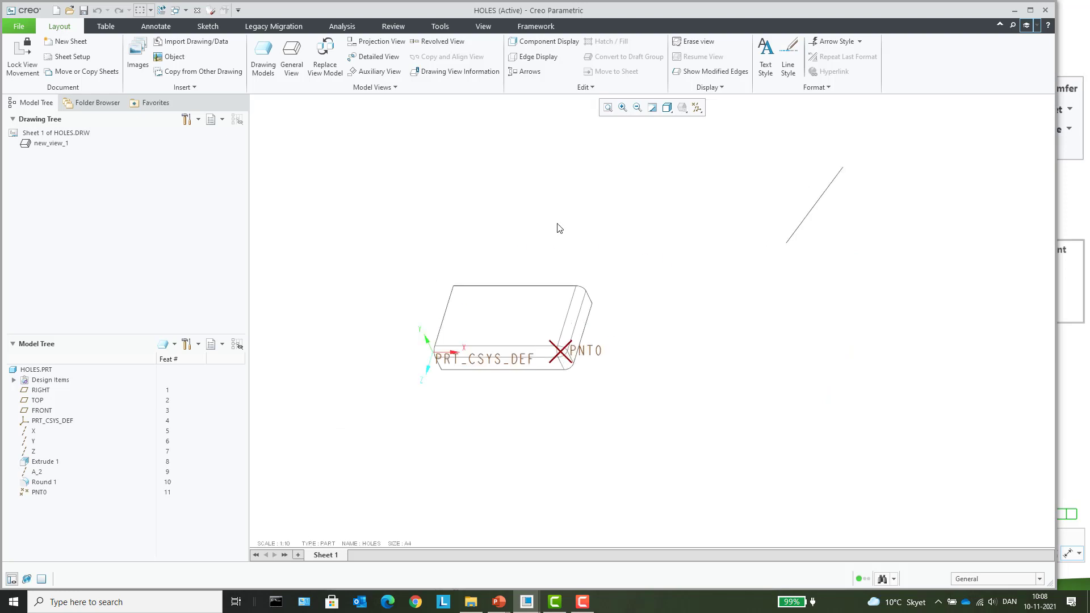
left_click(208, 26)
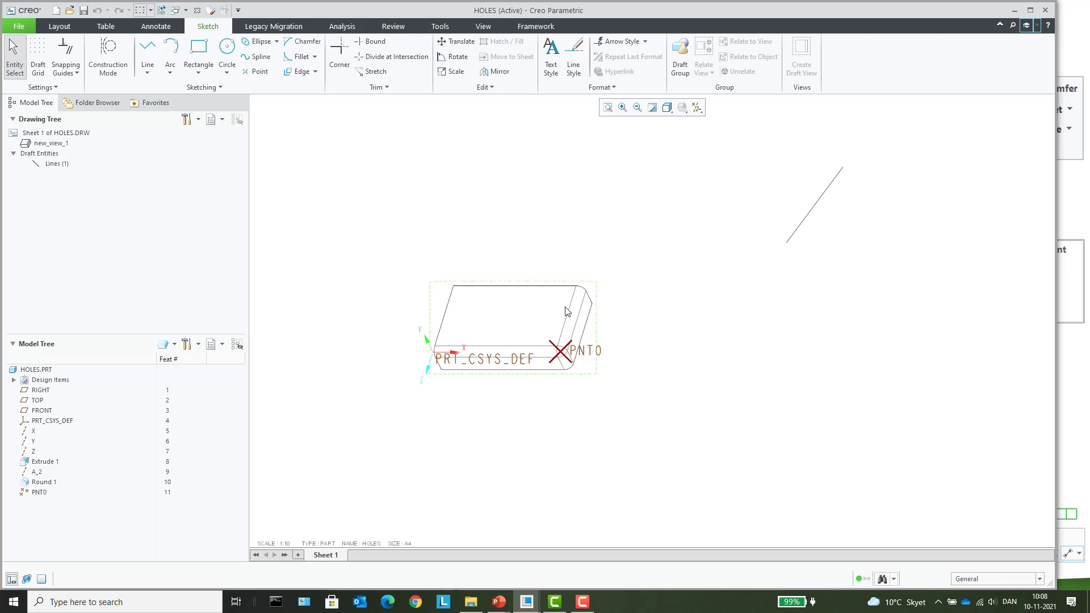
scroll(546, 304, "down", 3)
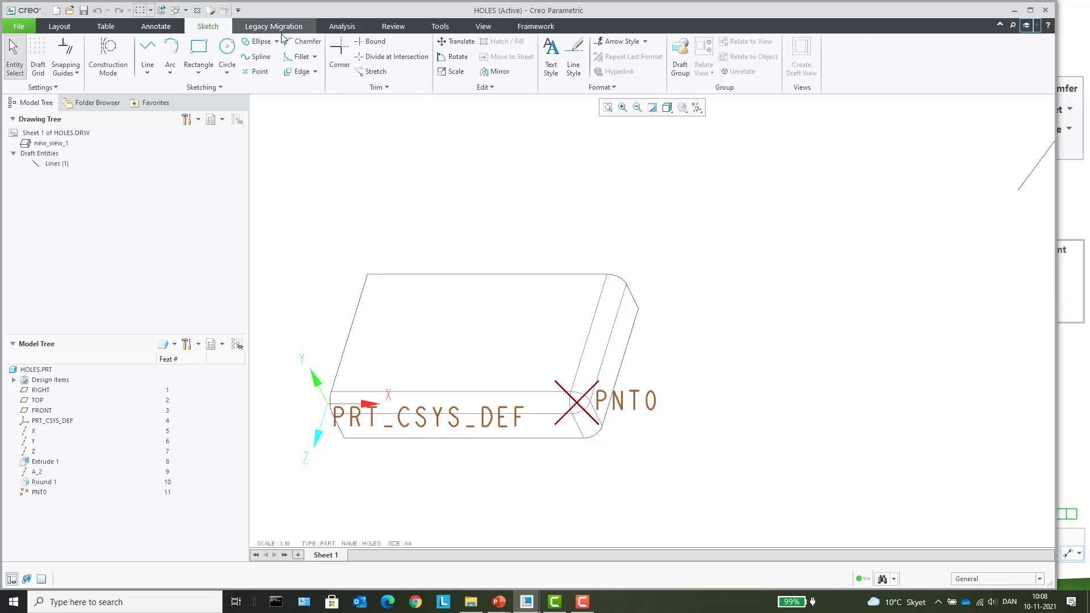
left_click(295, 73)
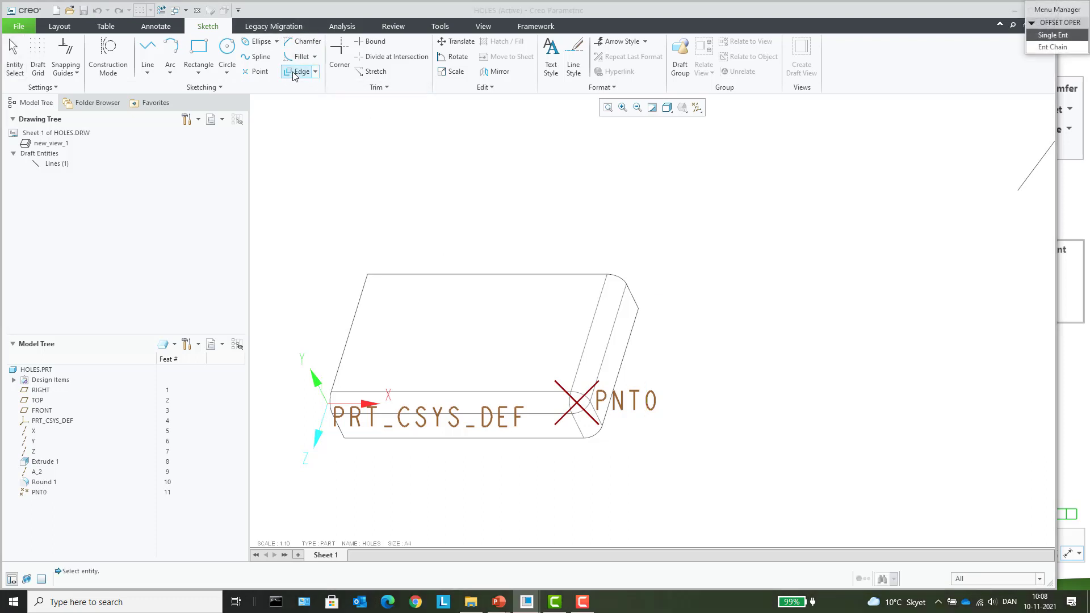
left_click(491, 276)
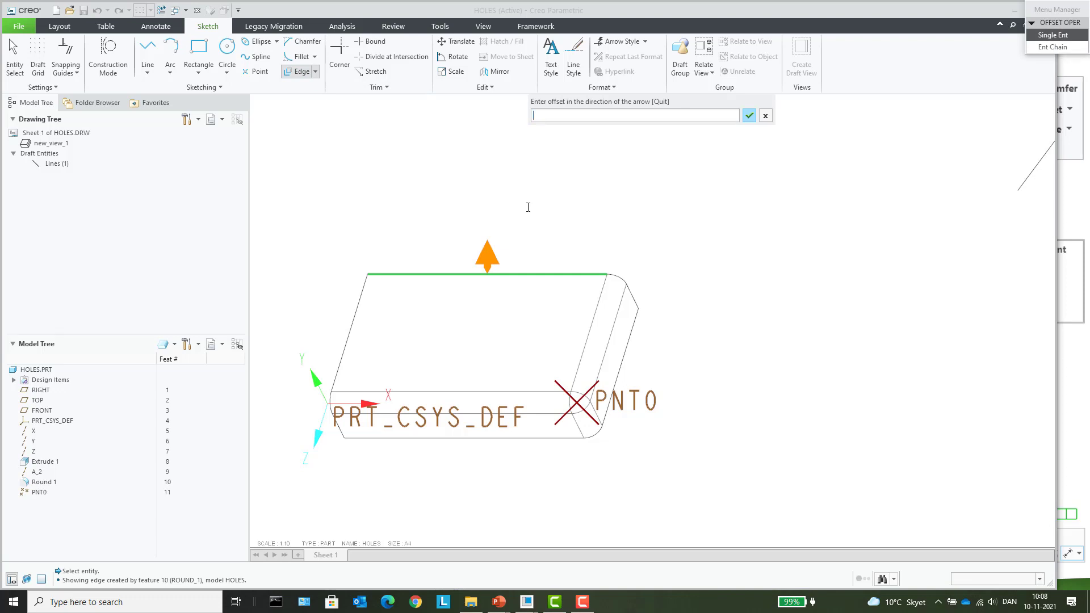
type("10")
key("Return")
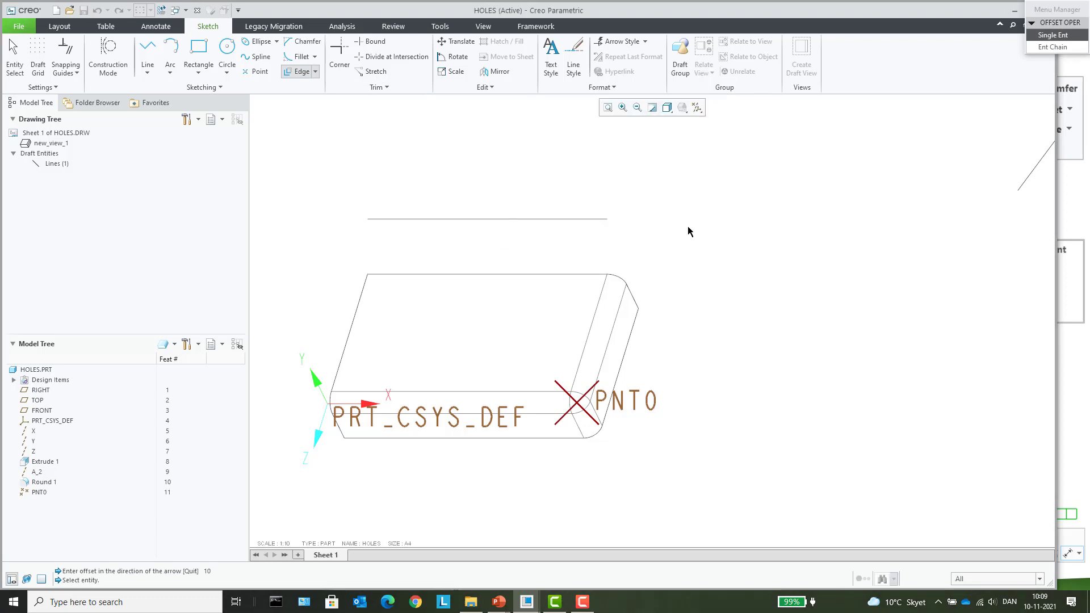
middle_click(732, 236)
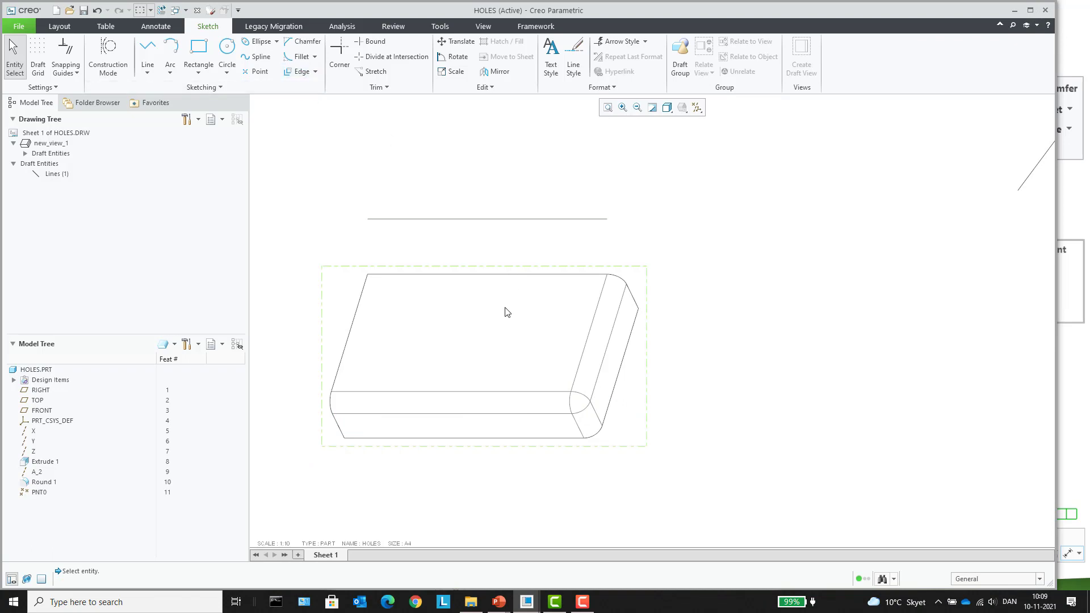
Move the part view about 11.6 upward on the sheet.
left_click(504, 333)
mouse_move(504, 333)
left_mouse_down()
mouse_move(505, 394)
mouse_move(509, 308)
mouse_move(502, 377)
mouse_move(498, 312)
left_mouse_up()
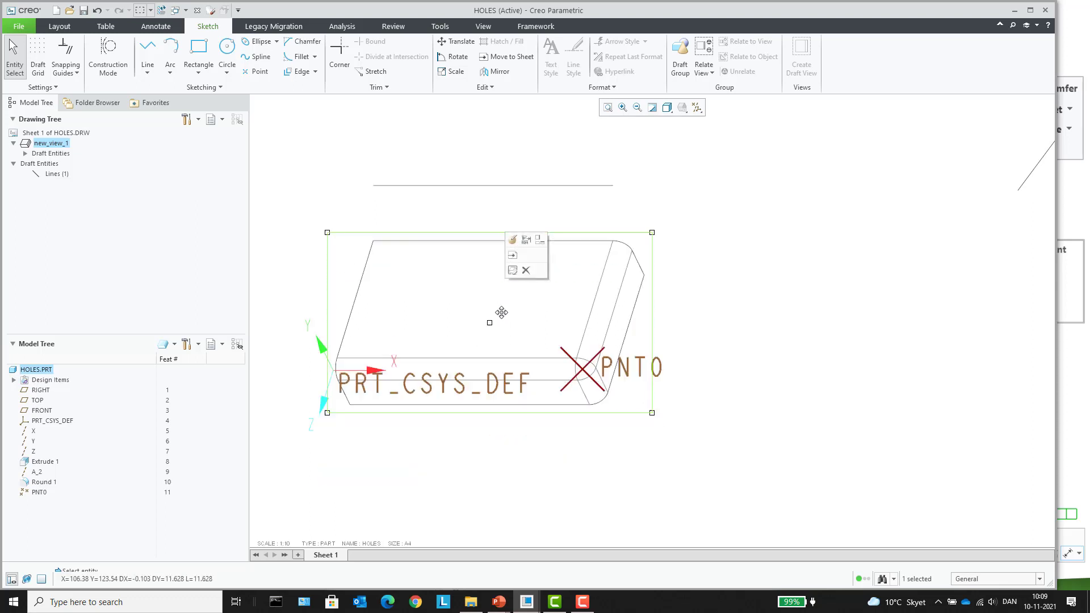
left_click(363, 129)
Sketch a horizontal draft line above the offset line, slightly shorter than that line.
left_click(145, 62)
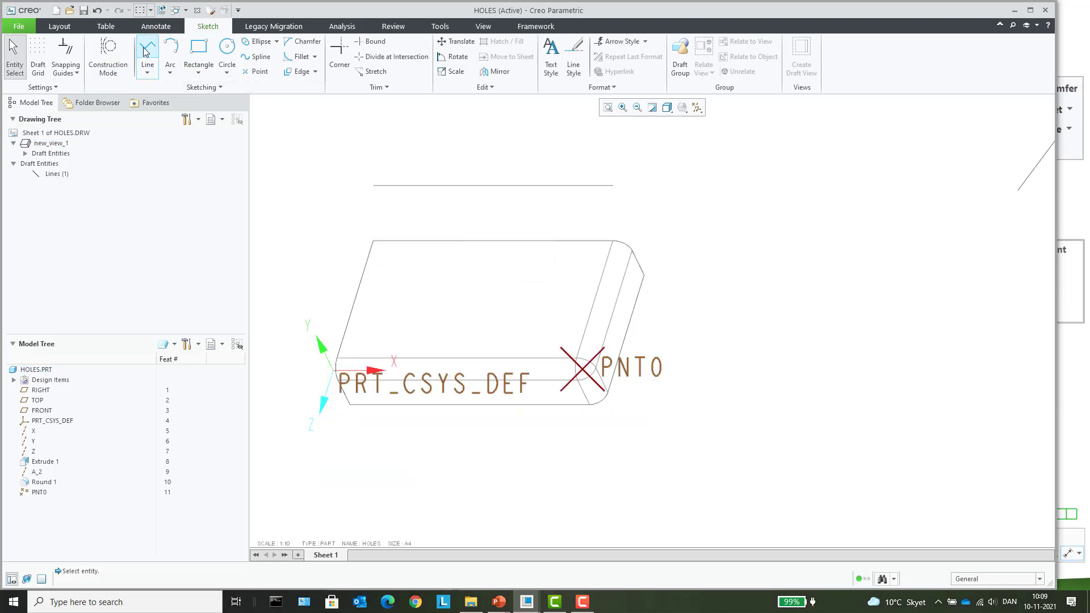
left_click(380, 121)
left_click(583, 122)
middle_click(673, 144)
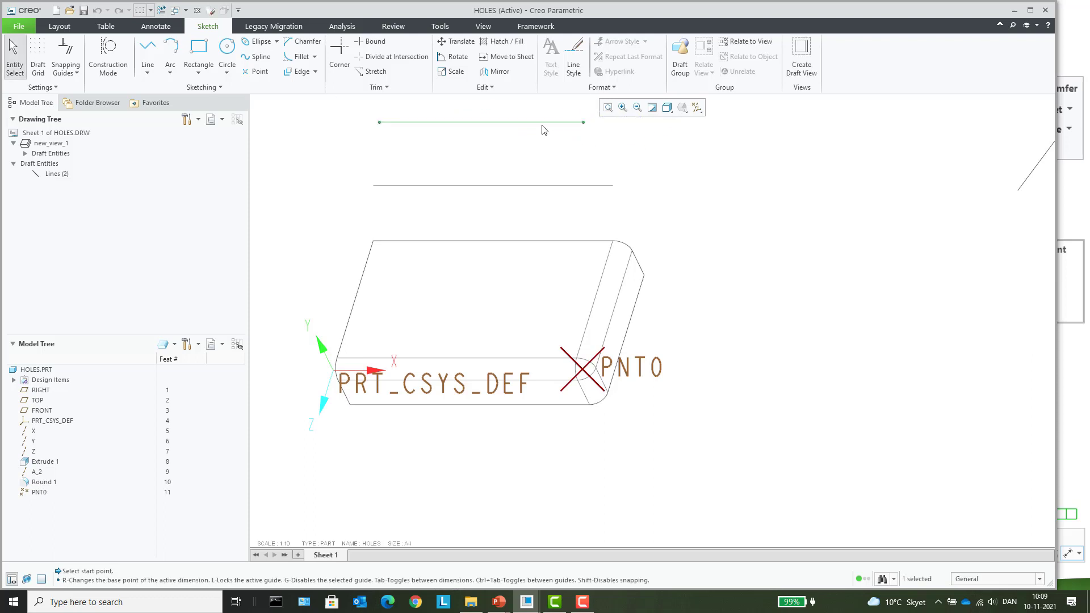
Move the part view downward on the sheet, away from the upper draft line.
left_click(524, 276)
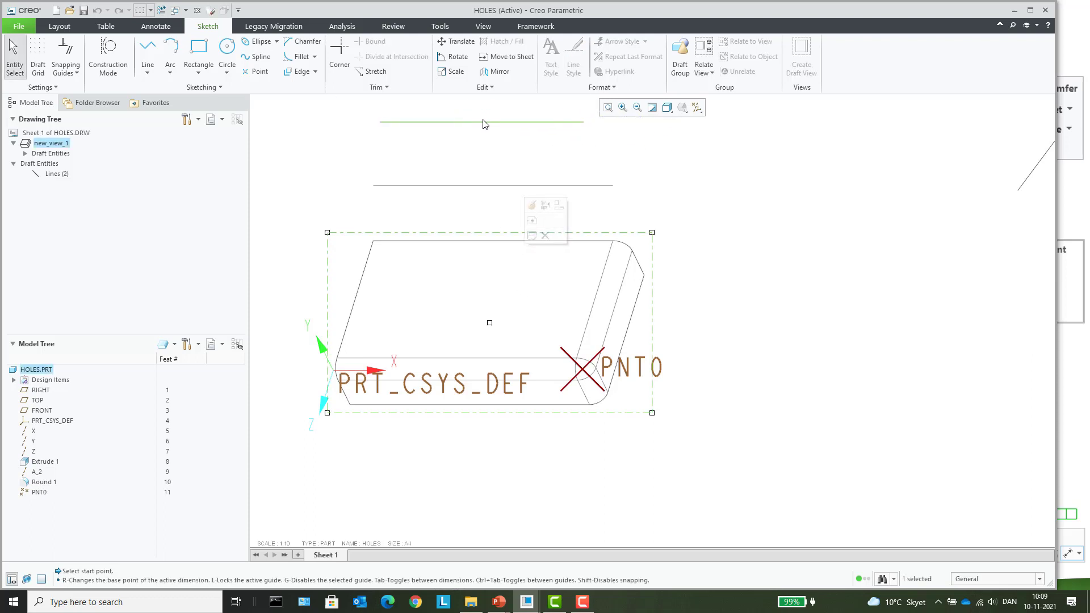
scroll(698, 244, "up", 3)
mouse_move(608, 271)
left_mouse_down()
mouse_move(602, 362)
mouse_move(598, 294)
left_mouse_up()
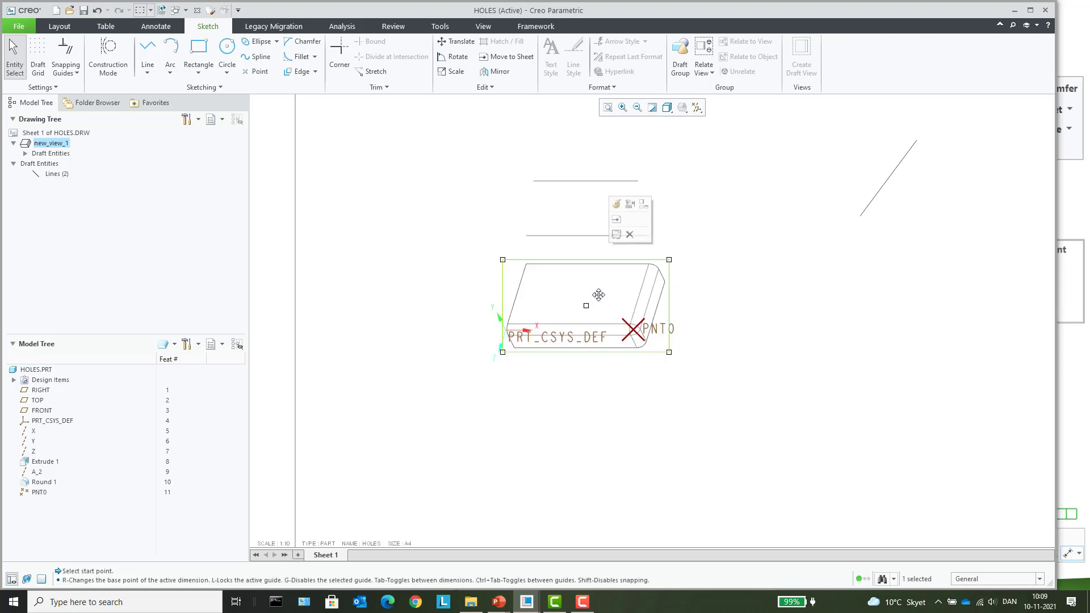
left_click(481, 195)
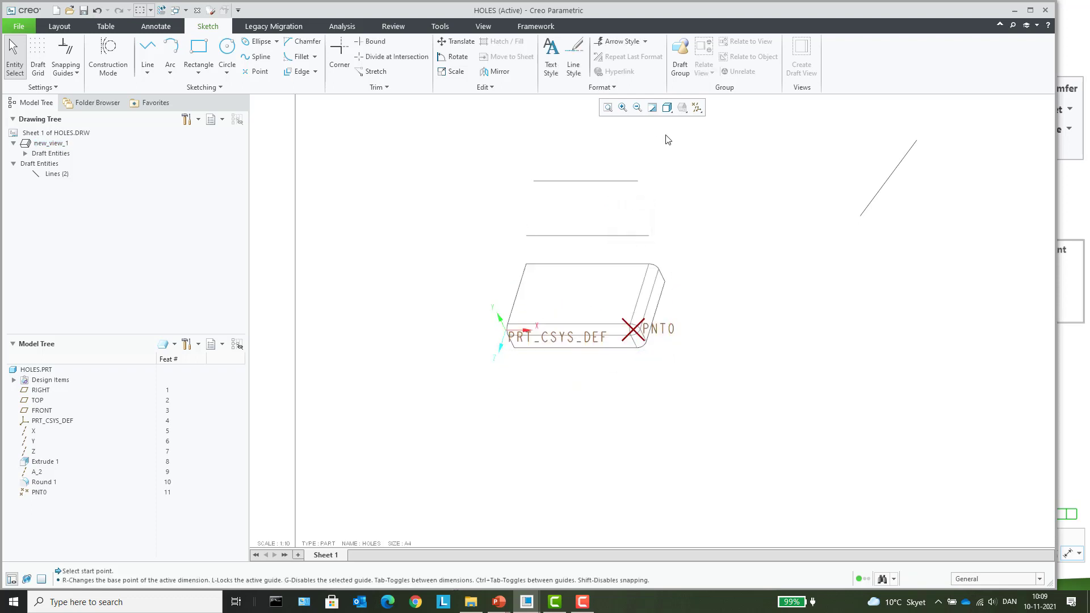
Relate the uppermost horizontal draft line to the part view.
left_click(602, 181)
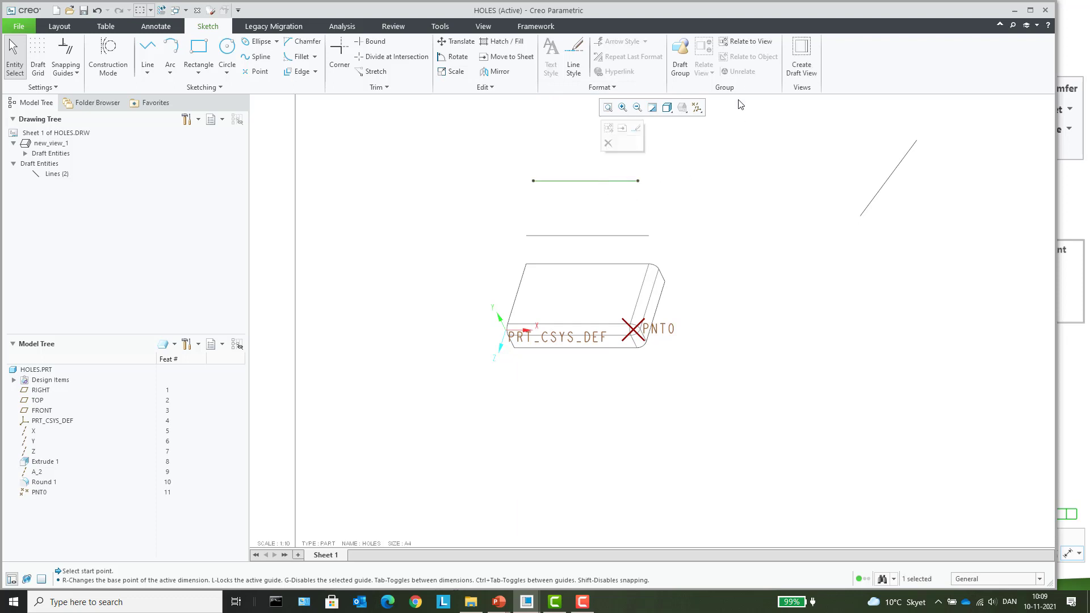
left_click(756, 44)
left_click(603, 299)
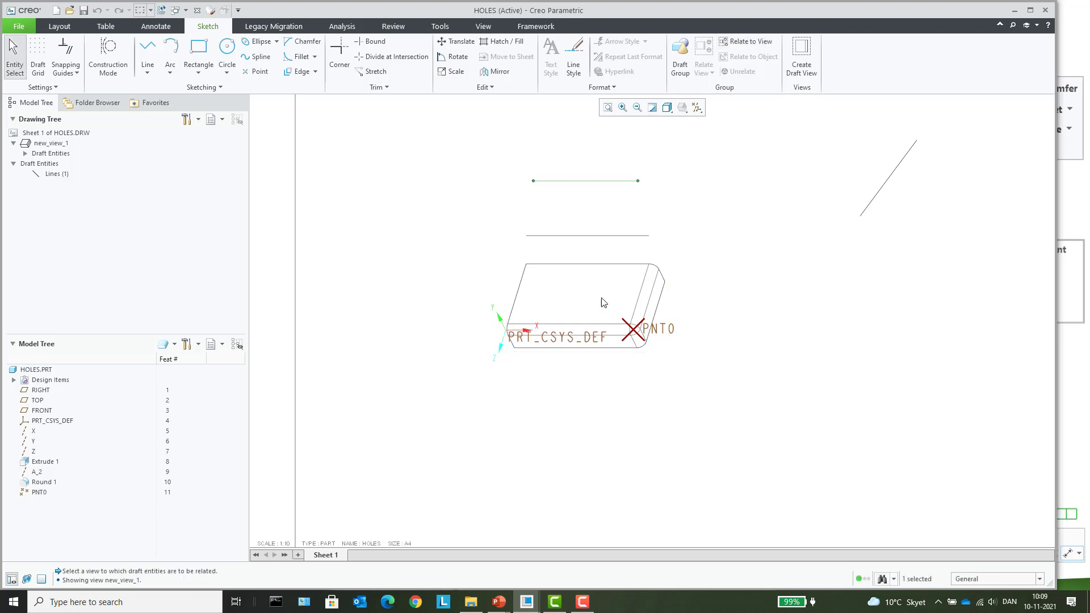
left_click(697, 320)
Move the part view further down the sheet together with both draft lines above it.
left_click(585, 301)
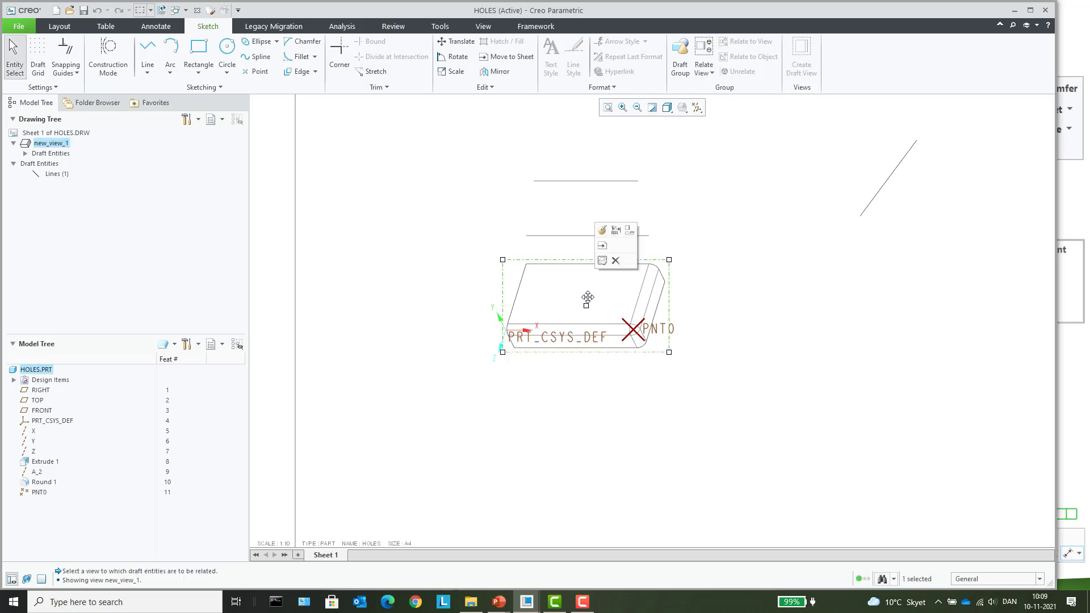
left_click_drag(583, 301, 584, 384)
left_click_drag(585, 300, 584, 352)
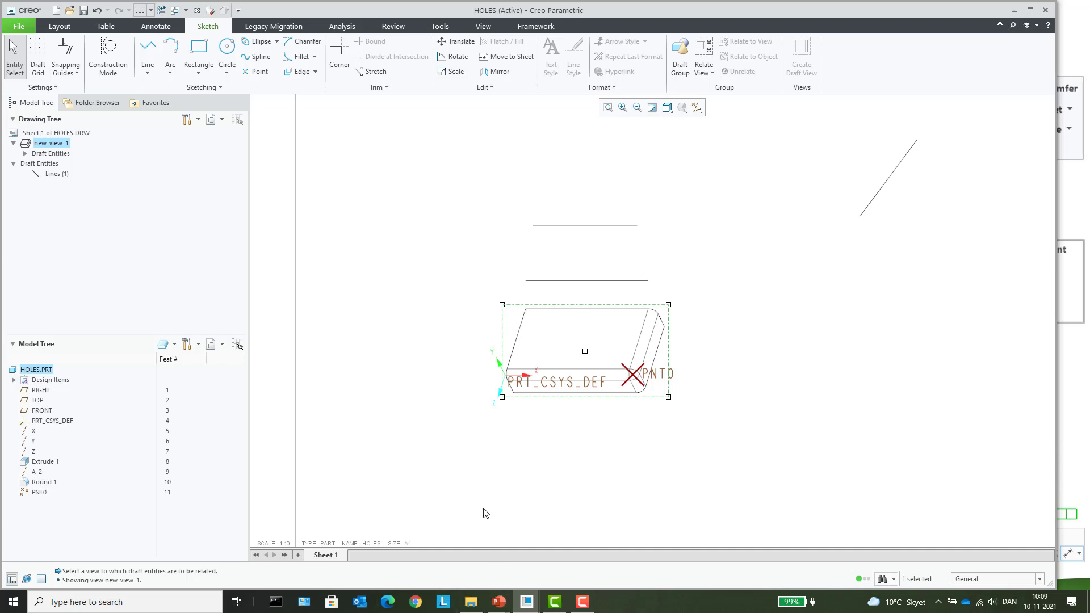
key("alt+Tab")
key("alt+Tab")
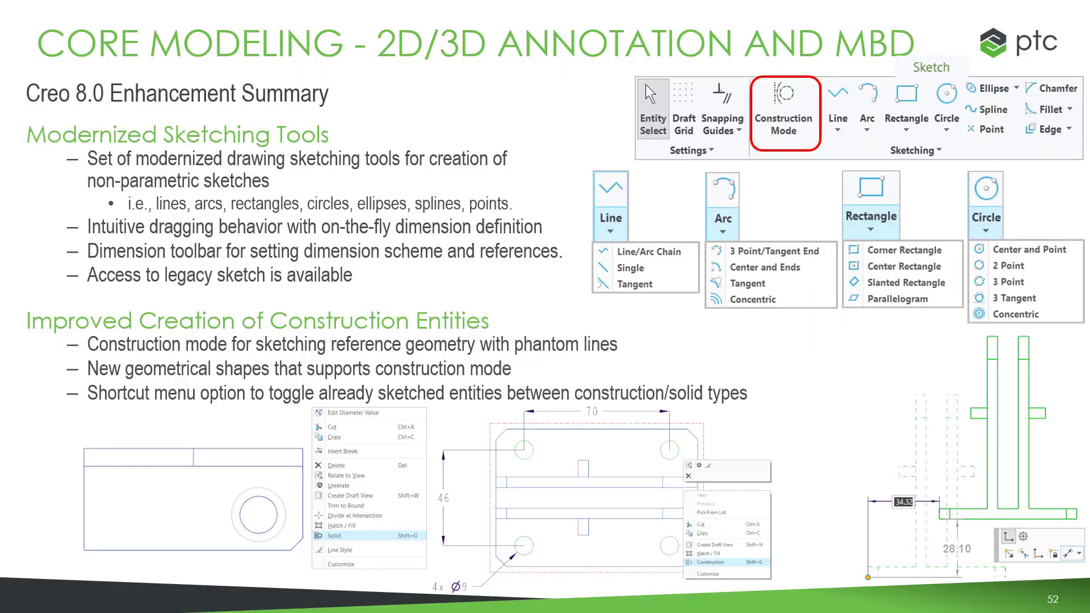
key("Right")
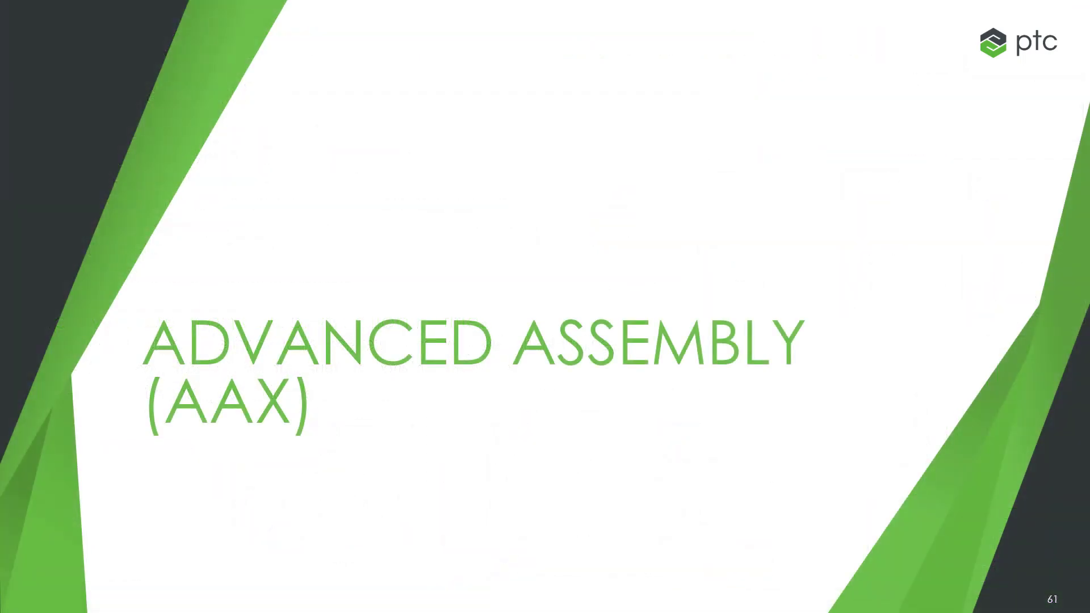
key("Right")
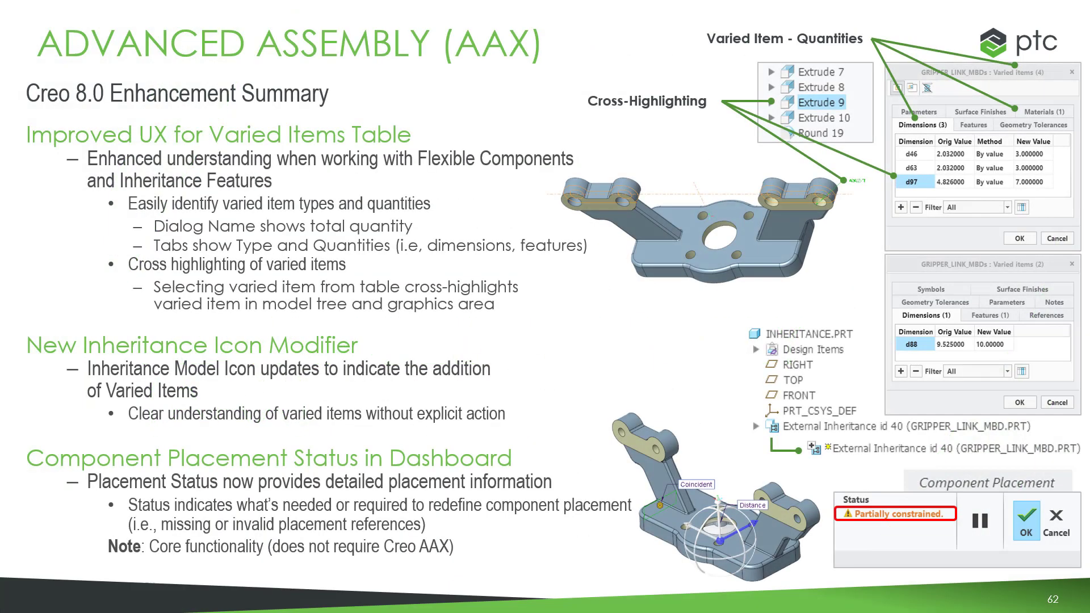
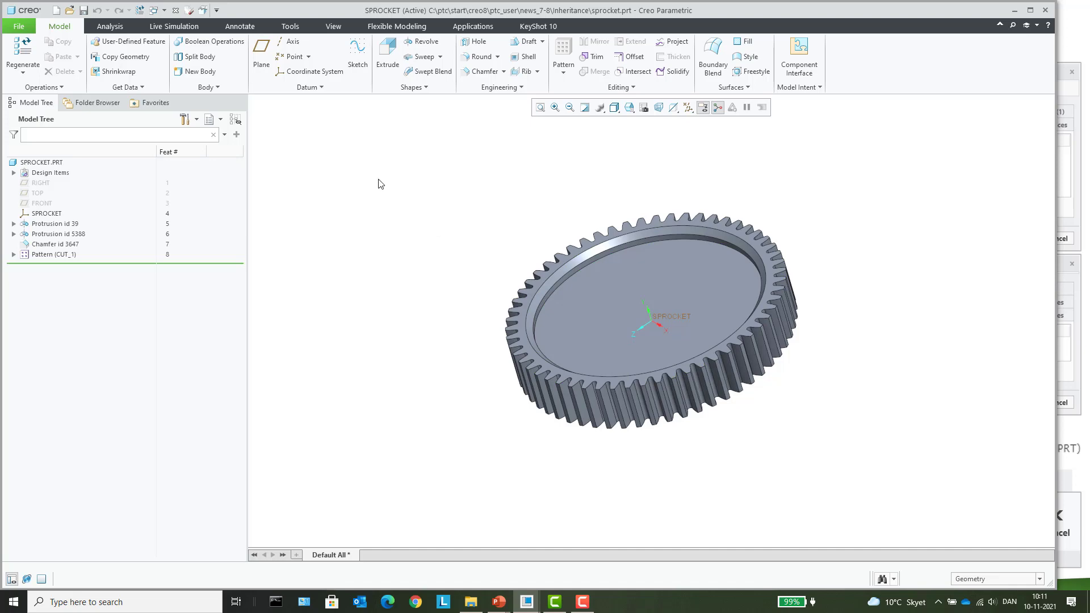
Close the sprocket.prt window and start a Merge/Inheritance feature in inheritance.prt with sprocket.prt as source, allowing the restricted reference.
left_click(176, 10)
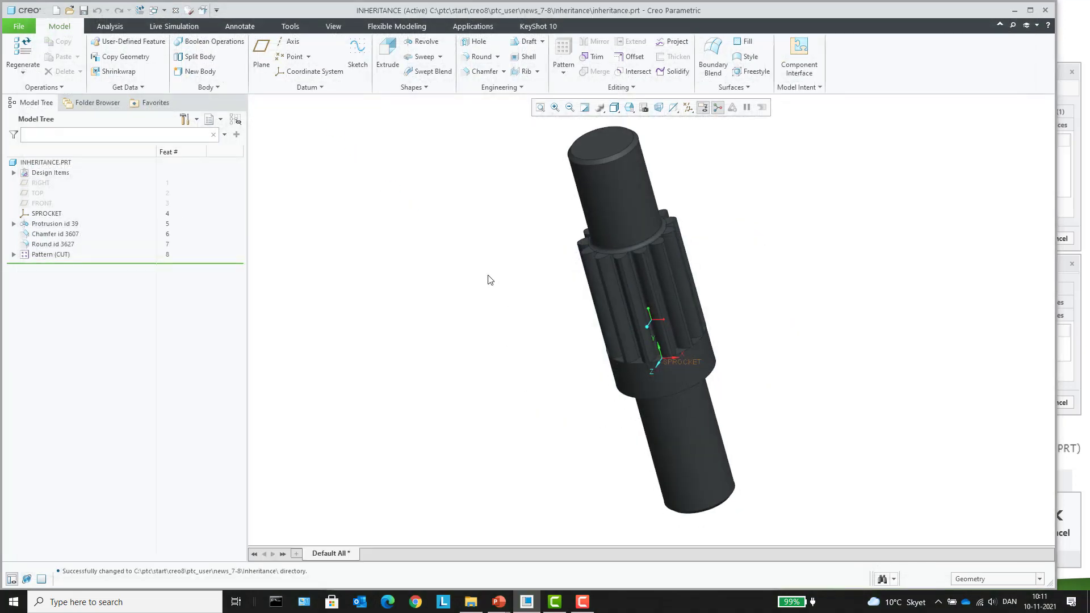
scroll(681, 200, "up", 2)
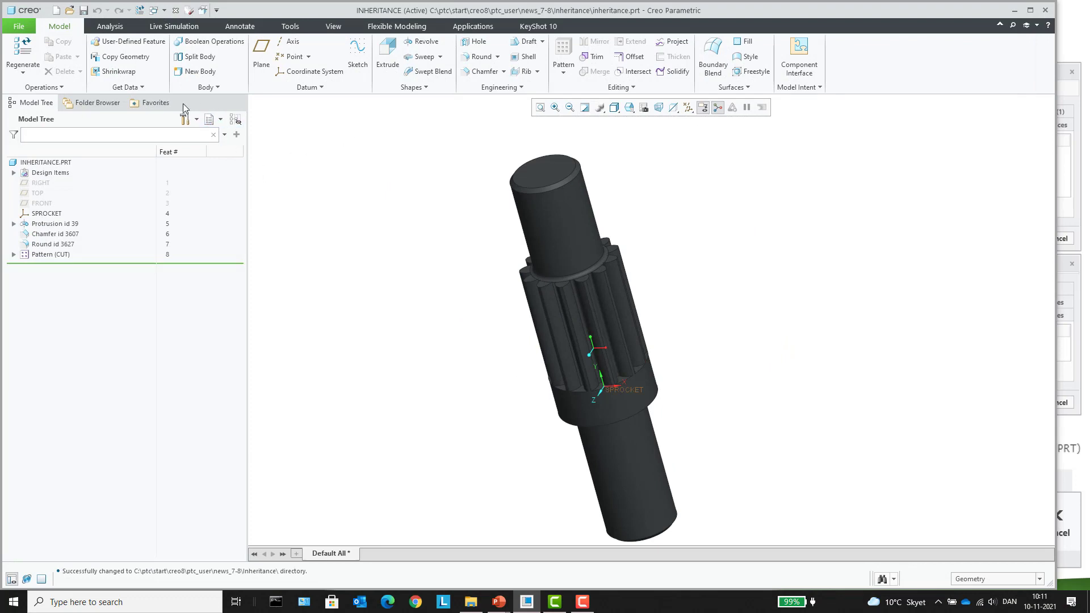
left_click(127, 87)
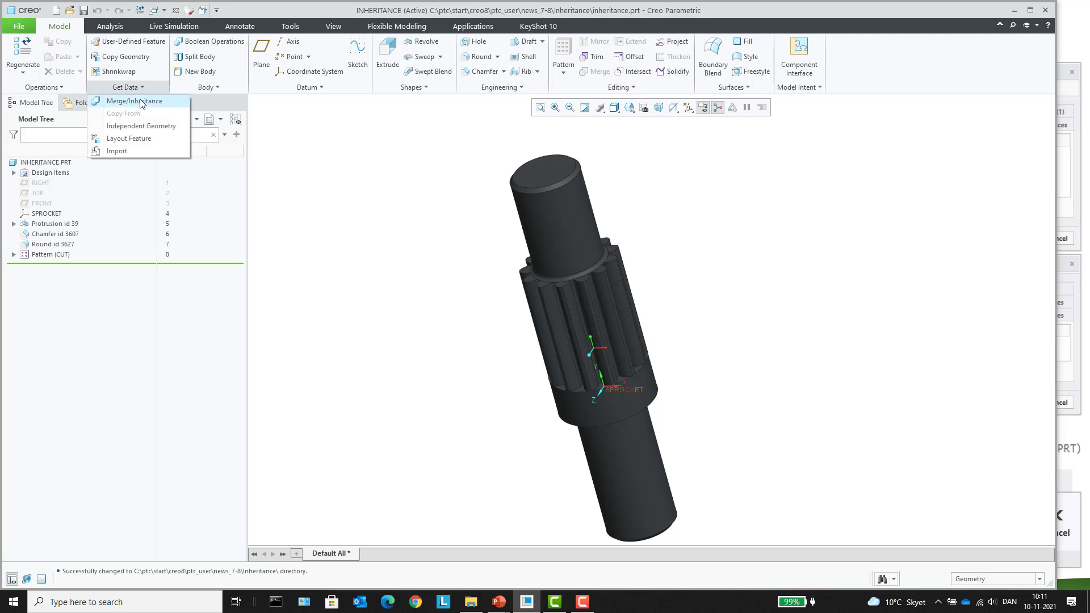
left_click(141, 102)
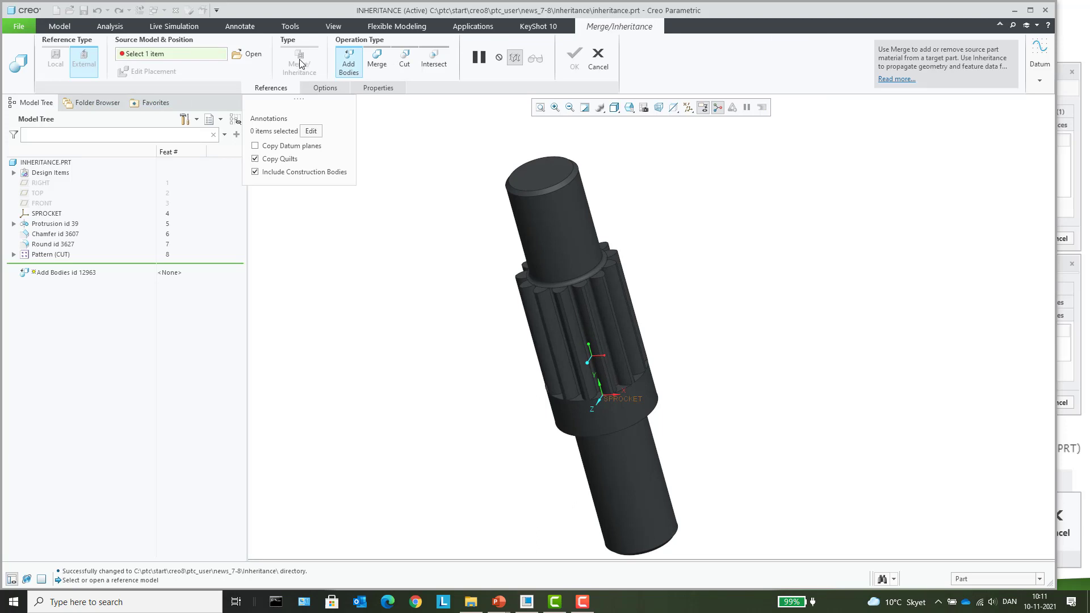
left_click(240, 54)
left_click(440, 238)
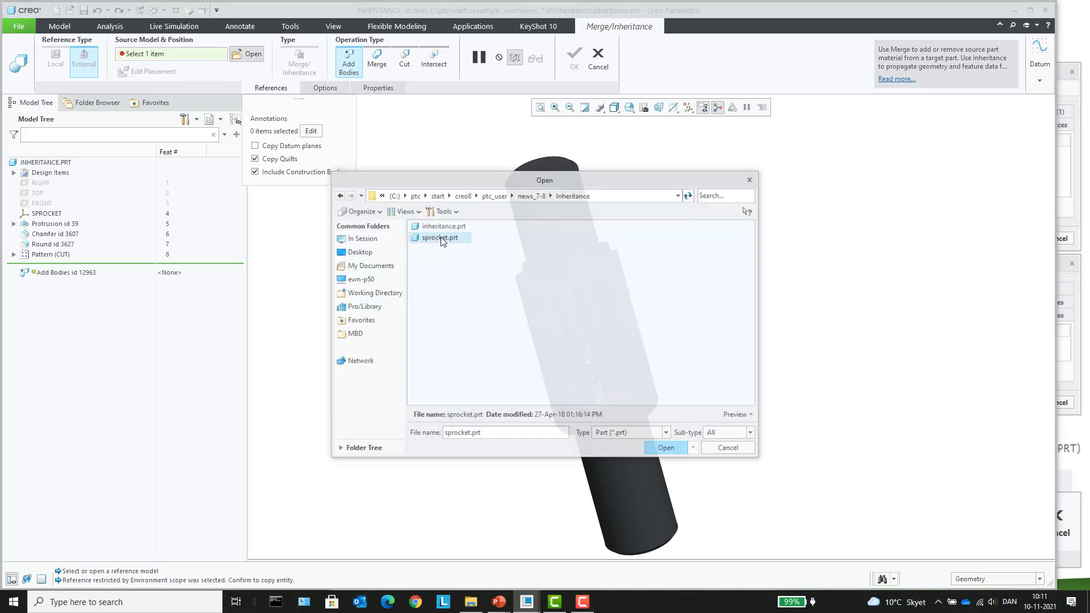
double_click(441, 238)
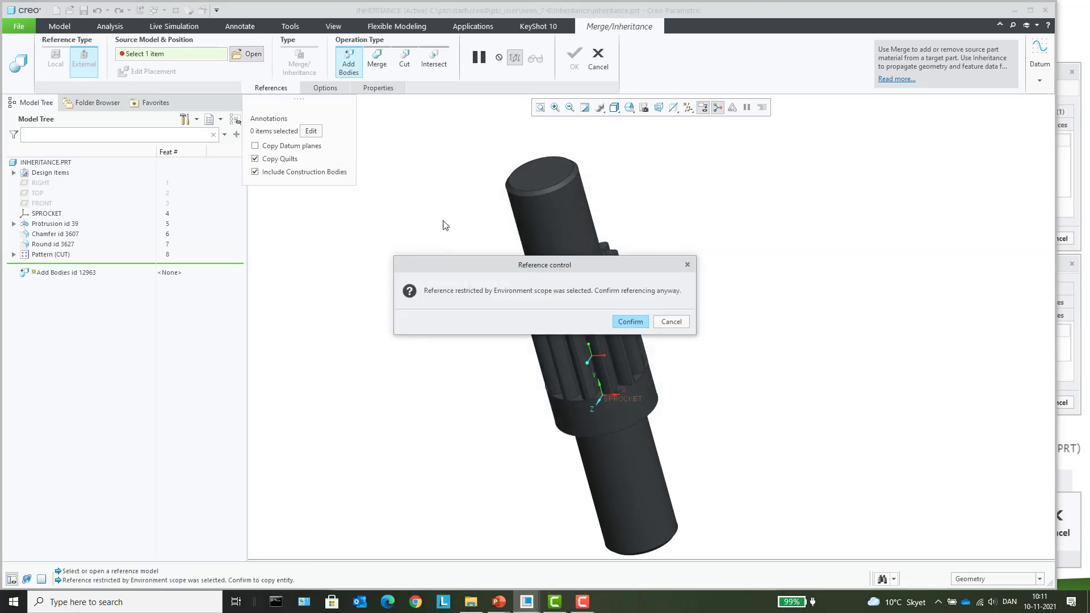
left_click(628, 322)
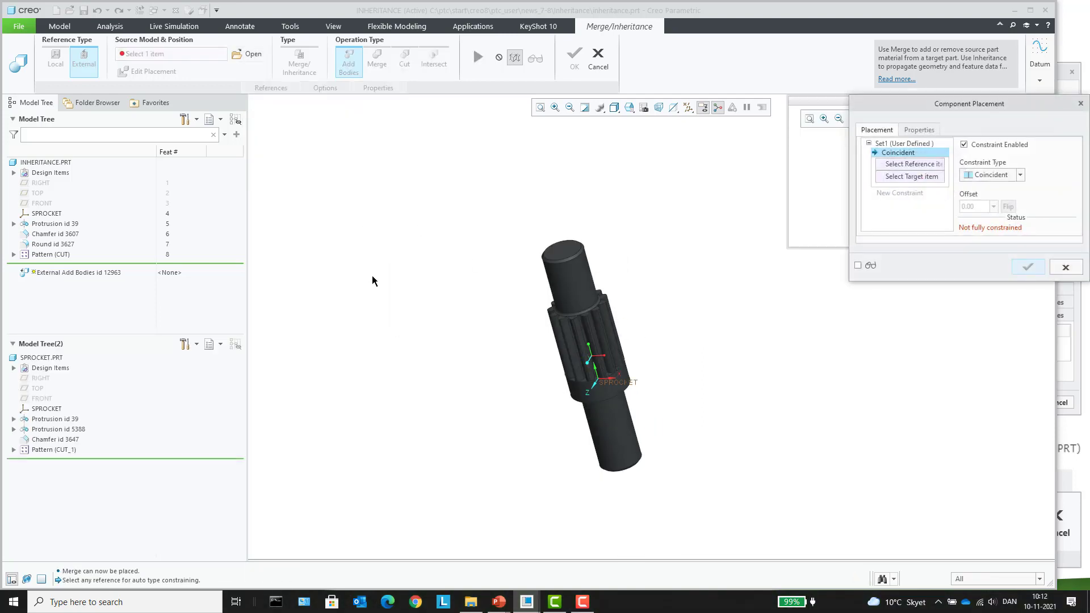
Move the Component Placement dialog clear of the sprocket preview and set the constraint type to Centered.
left_click_drag(900, 109, 915, 268)
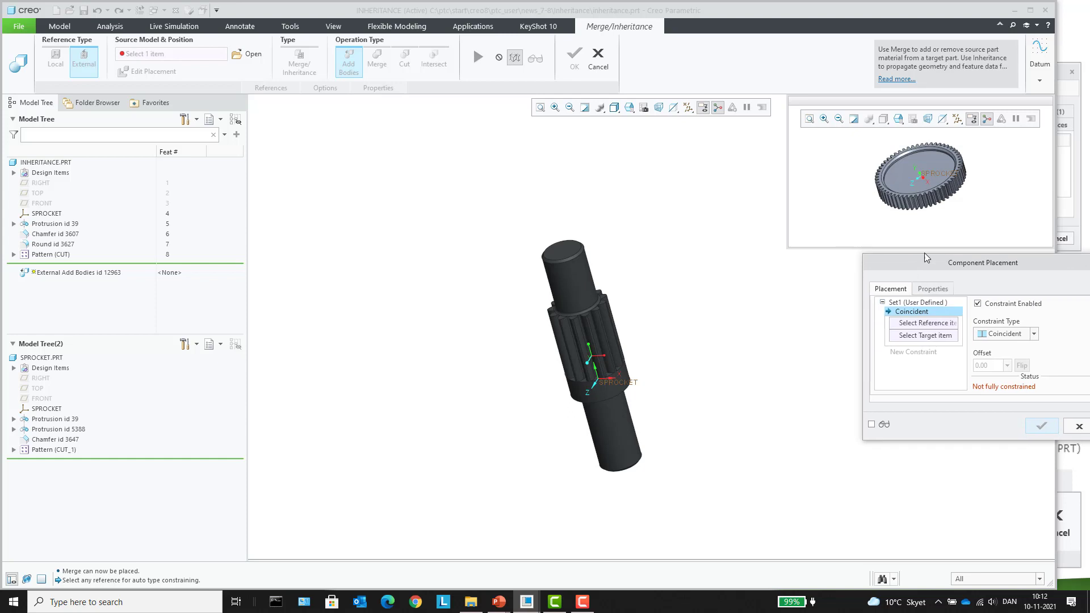
right_click(938, 178)
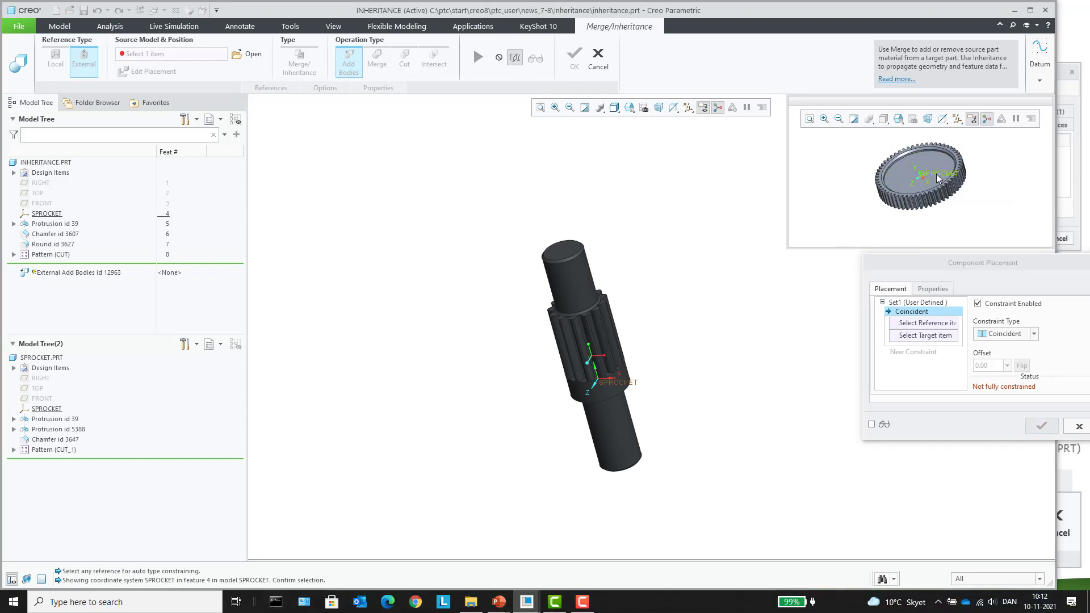
left_click(1031, 334)
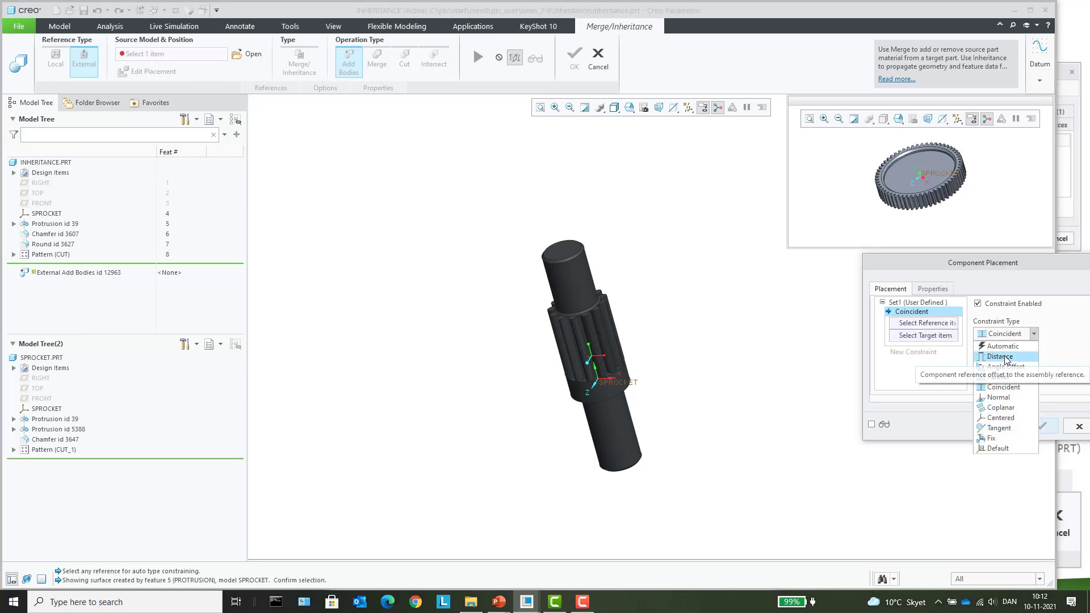
left_click(1000, 418)
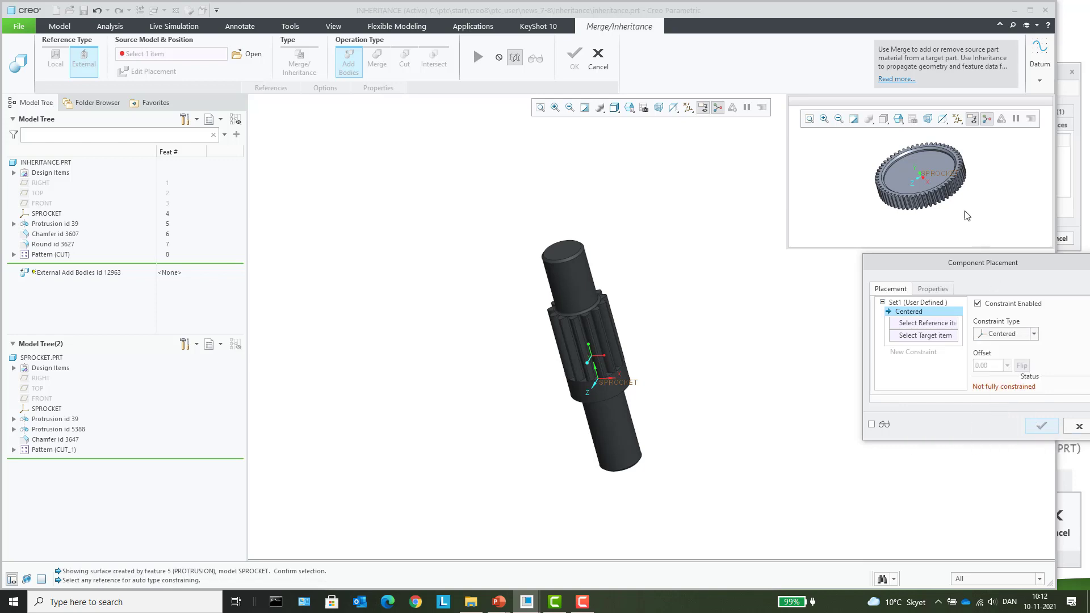
Constrain the sprocket's SPROCKET coordinate system to the shaft's SPROCKET coordinate system, allow the restricted reference, and accept the placement.
left_click(941, 180)
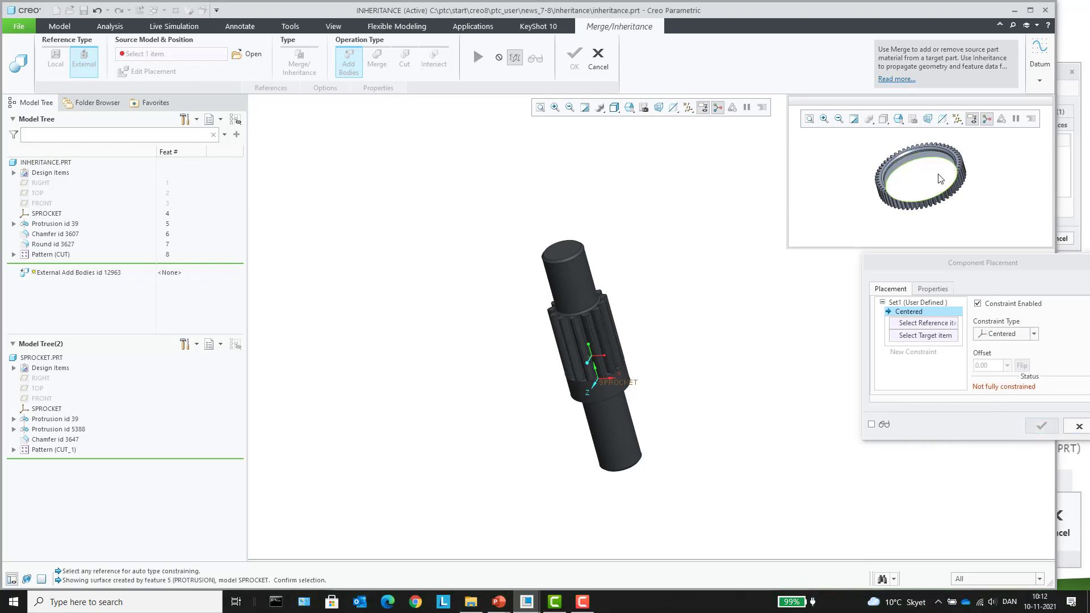
scroll(940, 179, "up", 3)
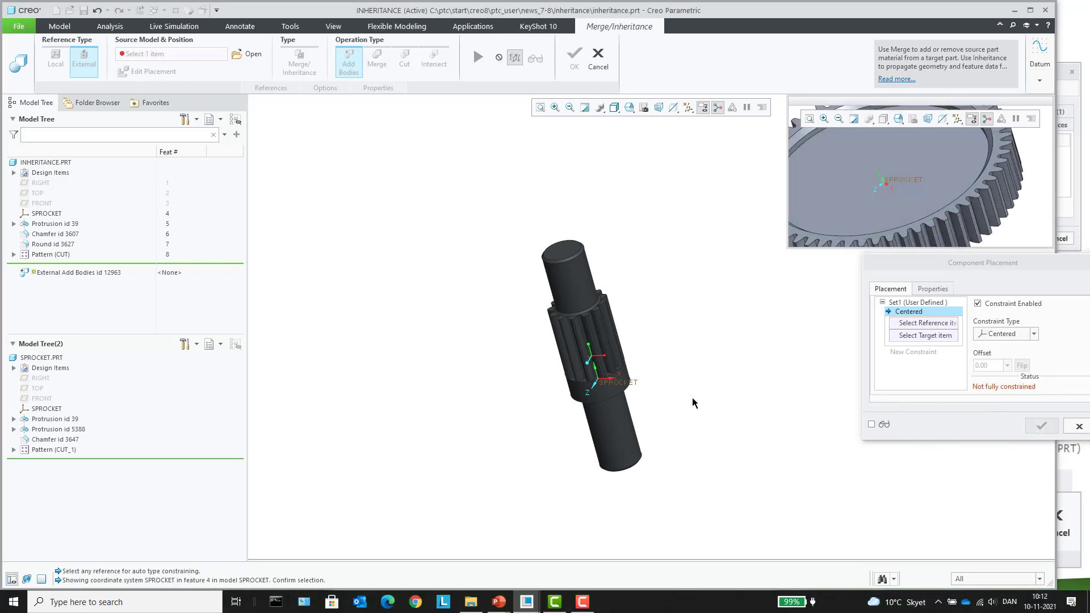
left_click(617, 382)
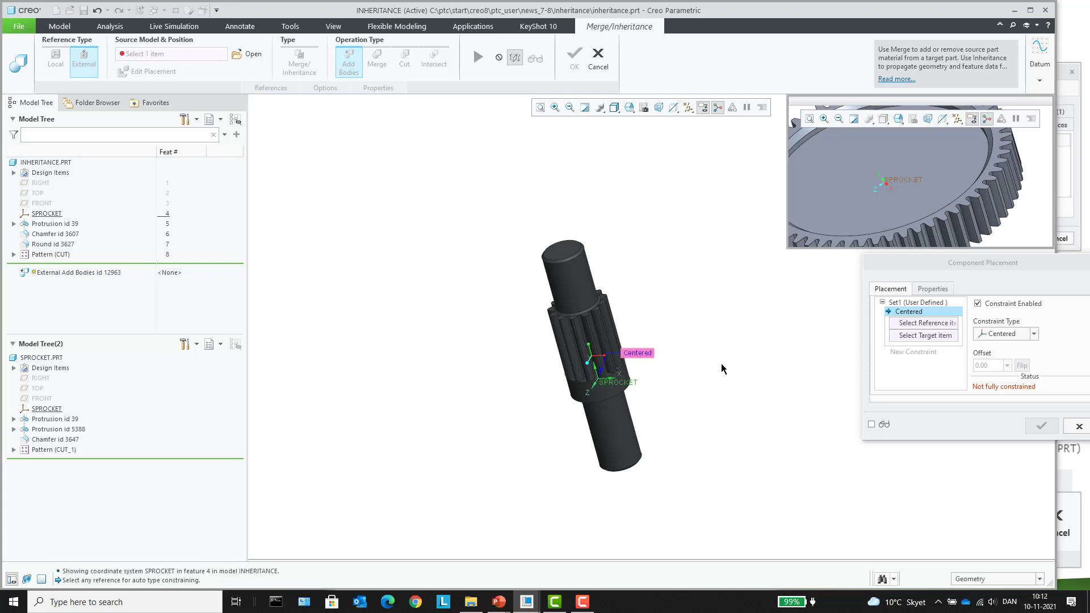
left_click(908, 183)
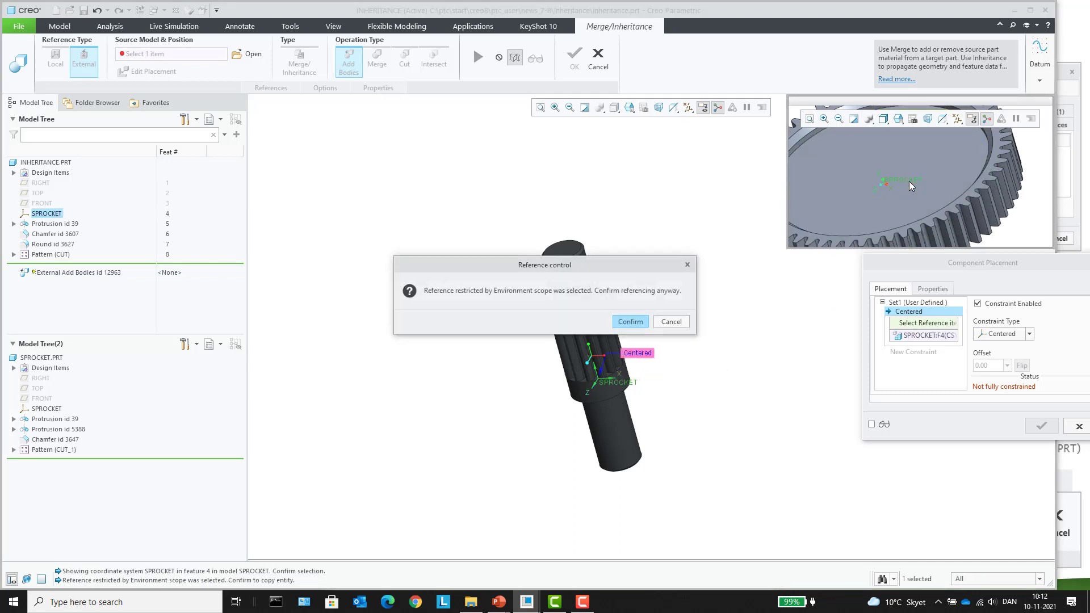
left_click(641, 321)
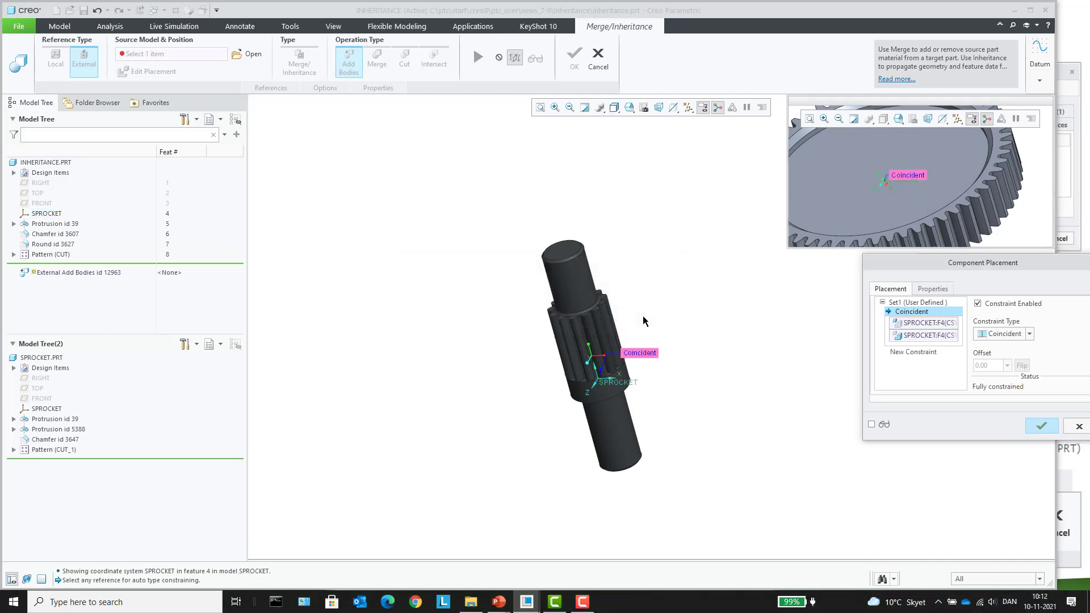
left_click(1041, 426)
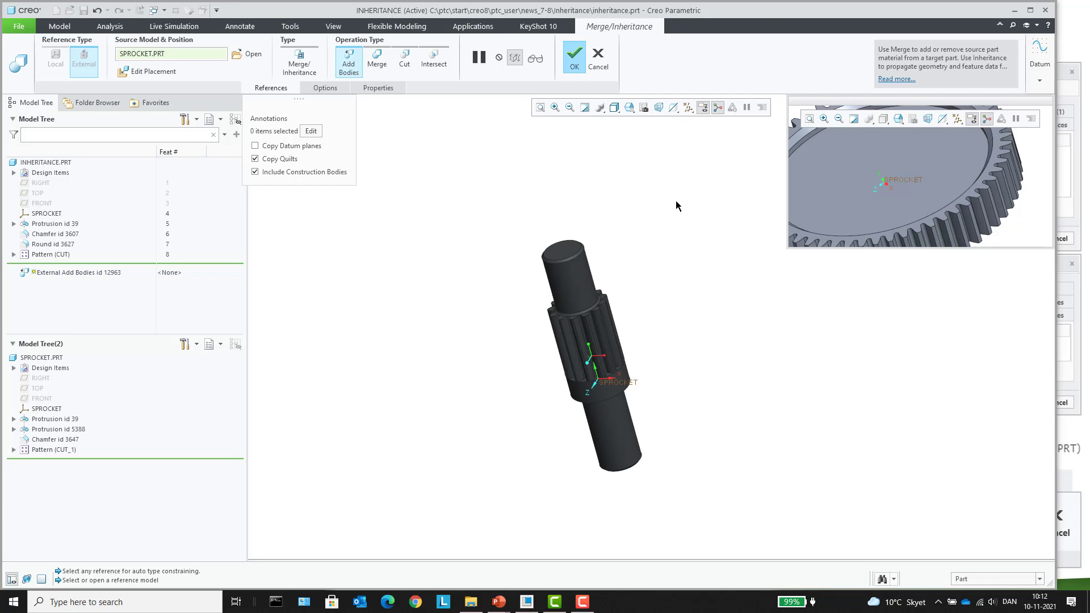
Preview the sprocket on the shaft and complete the external Add Bodies feature.
left_click(535, 58)
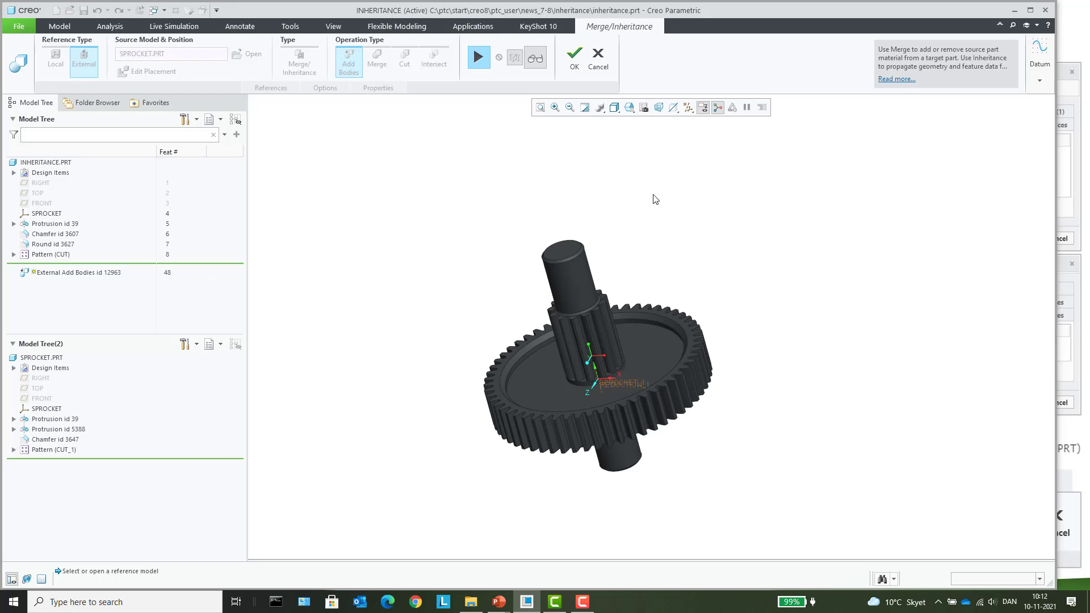
left_click(574, 57)
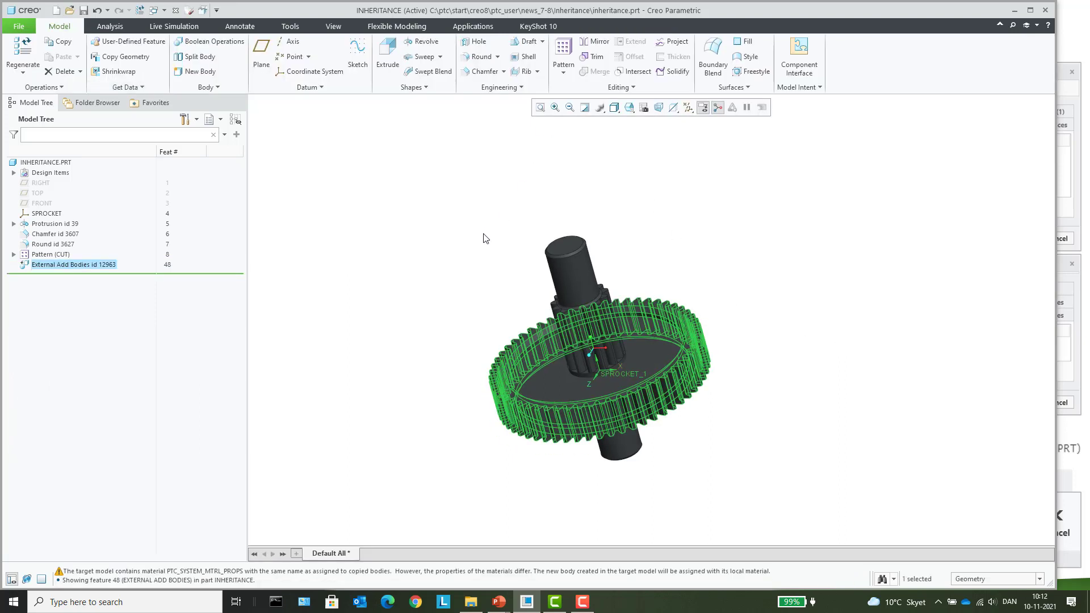
left_click(443, 235)
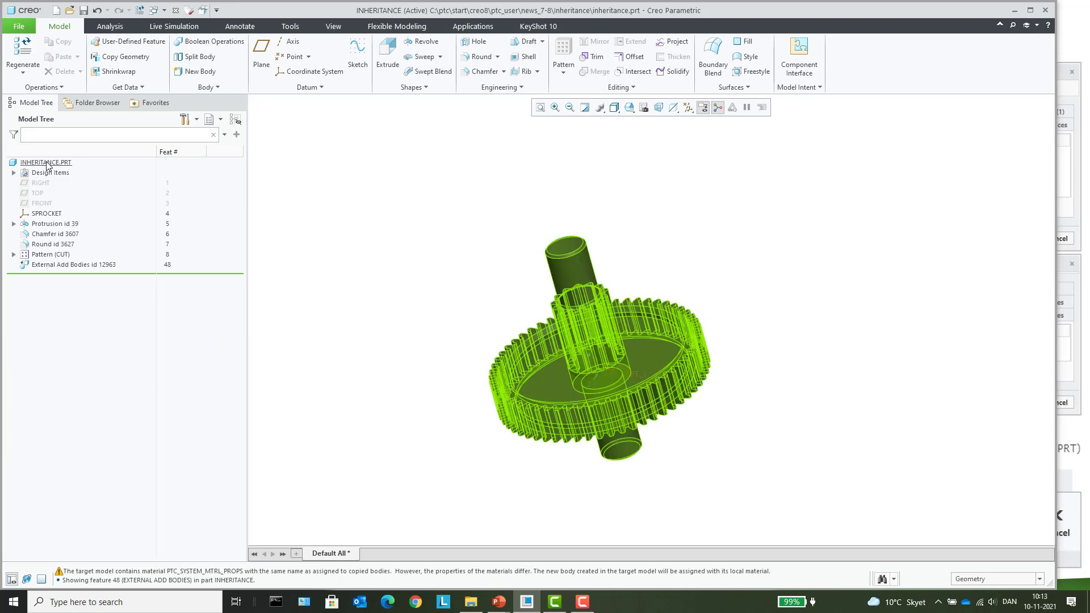
Reopen the definition of the external Add Bodies feature in inheritance.prt.
left_click(62, 267)
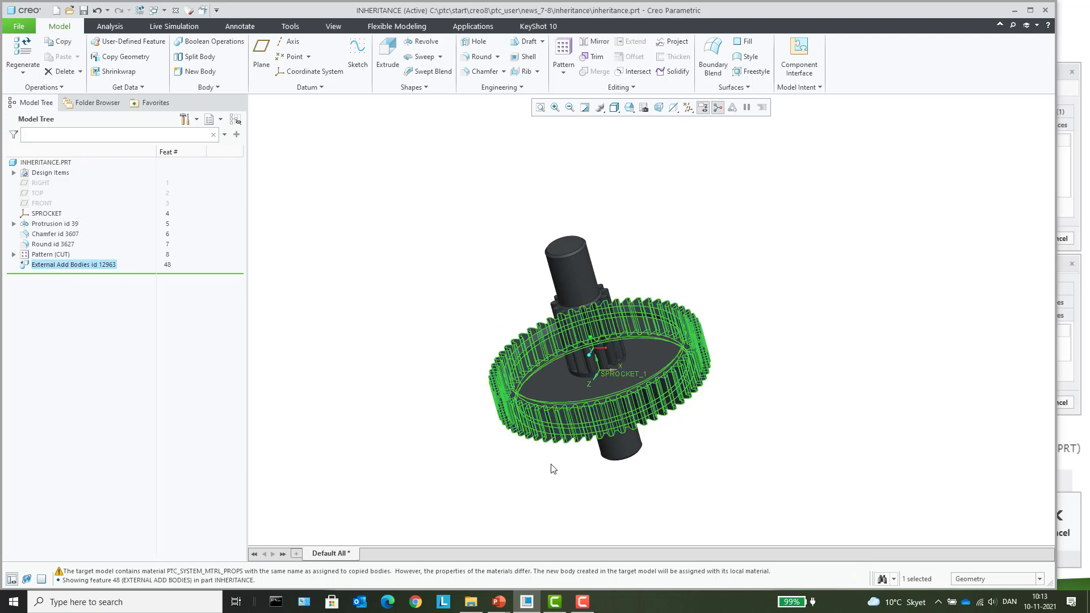
left_click(429, 277)
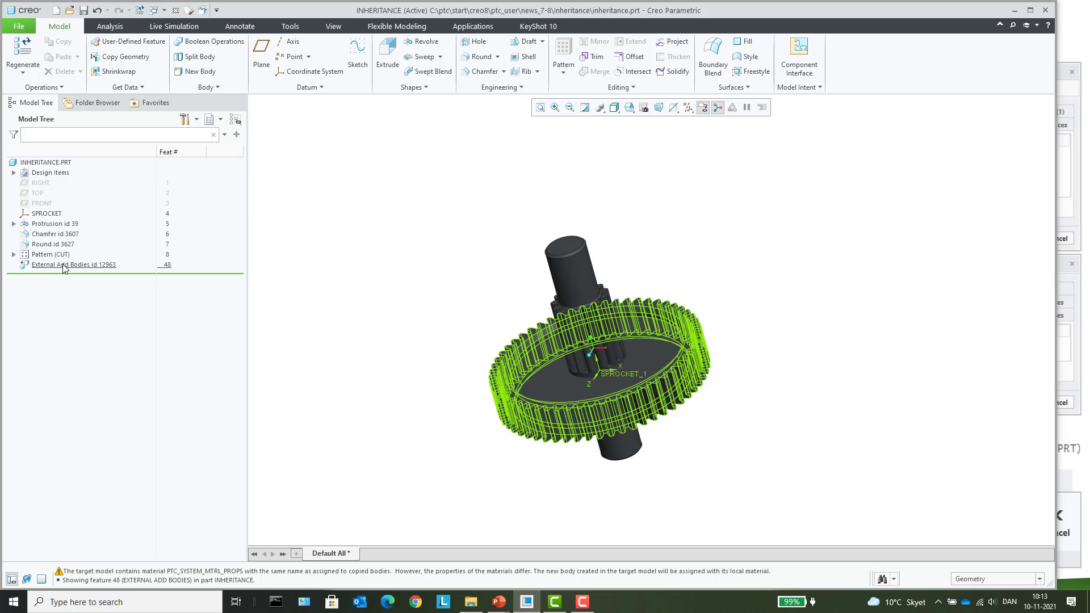
left_click(94, 265)
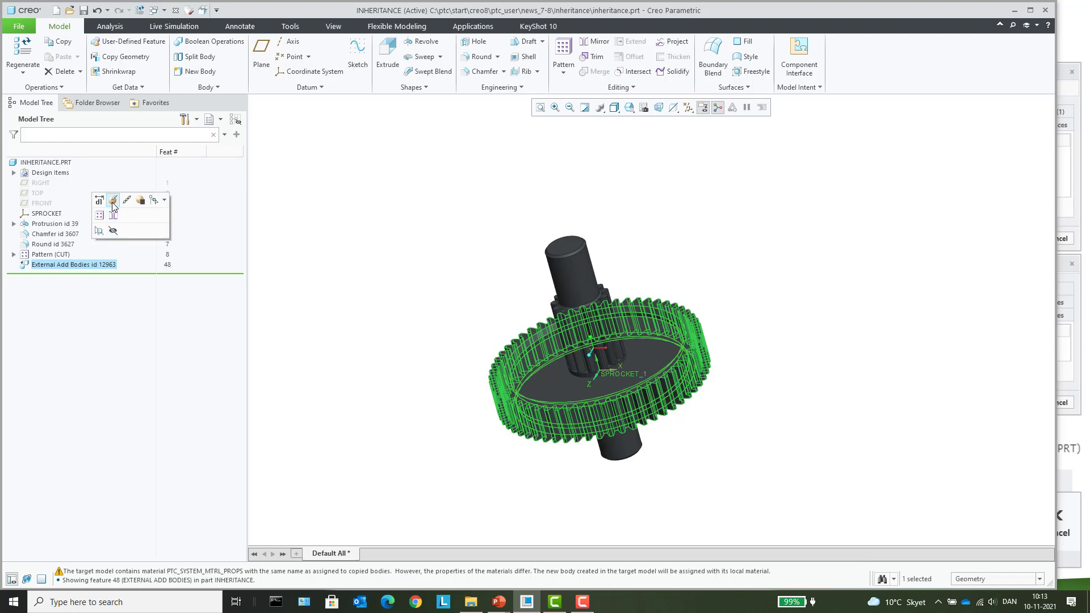
left_click(112, 210)
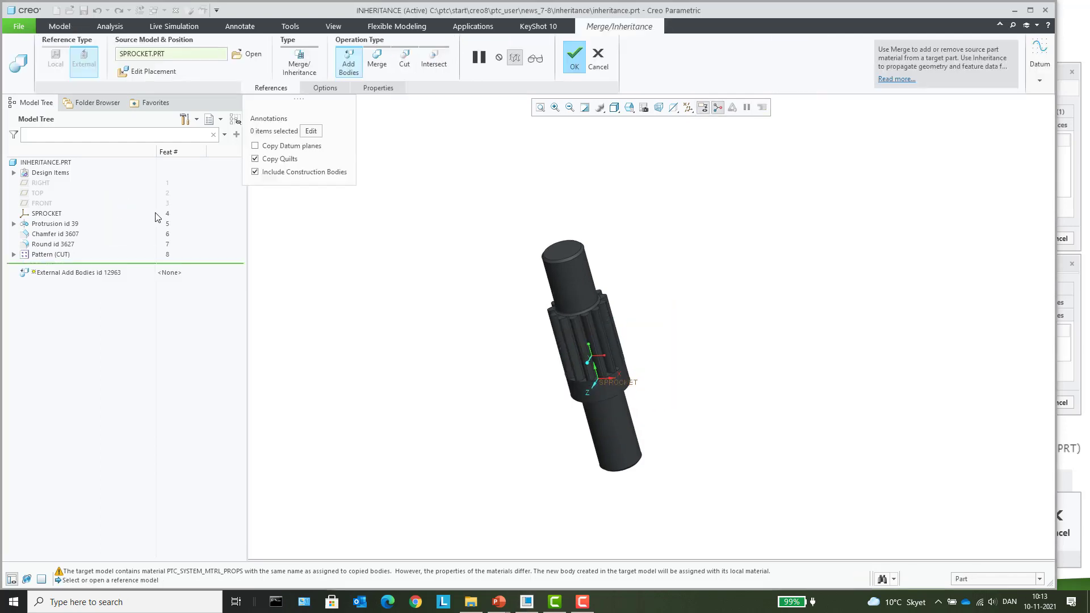
Convert the external Add Bodies feature to the Merge/Inheritance type and expand its inherited sprocket features in the model tree.
left_click(302, 64)
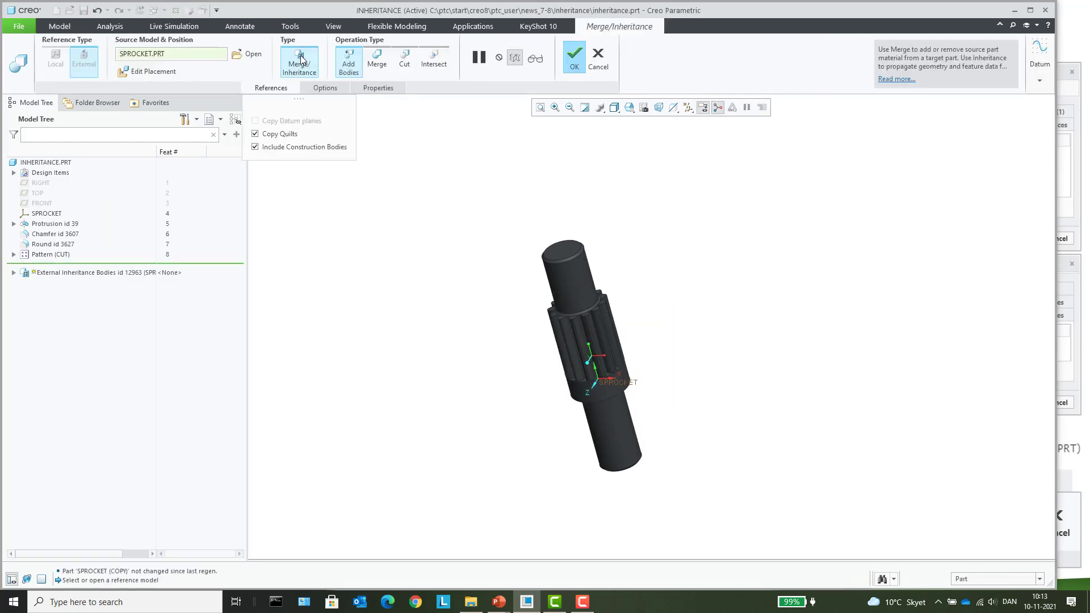
left_click(579, 65)
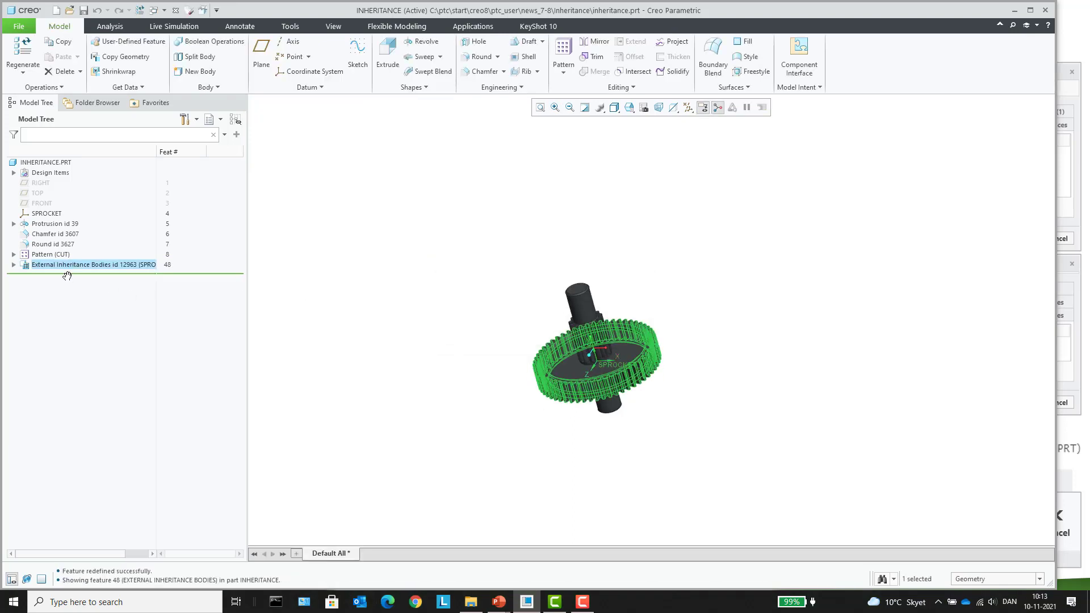
left_click(35, 267)
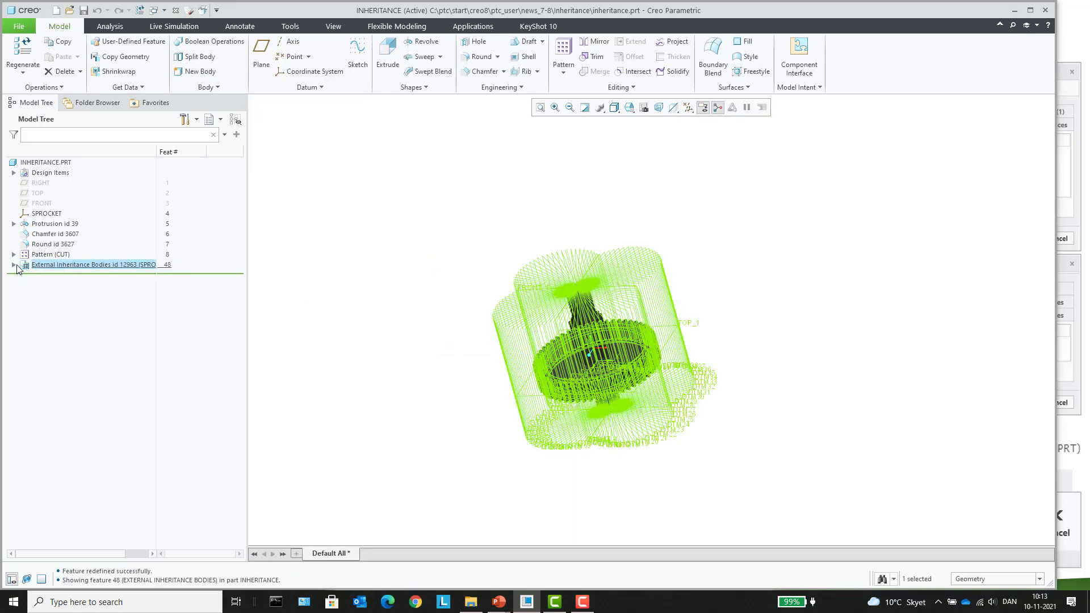
left_click(14, 265)
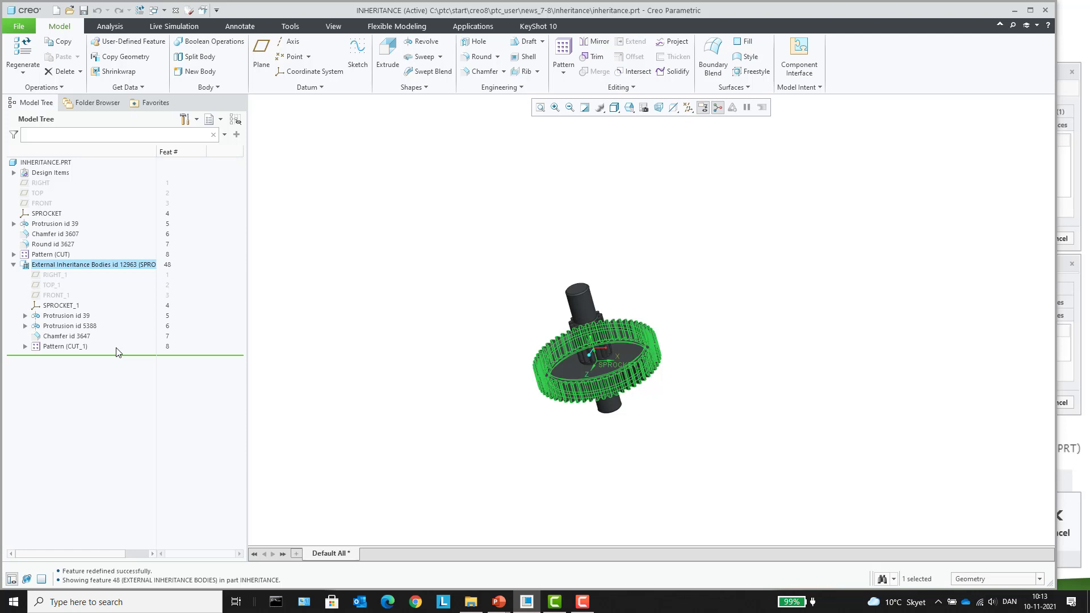
left_click(782, 378)
scroll(701, 354, "up", 3)
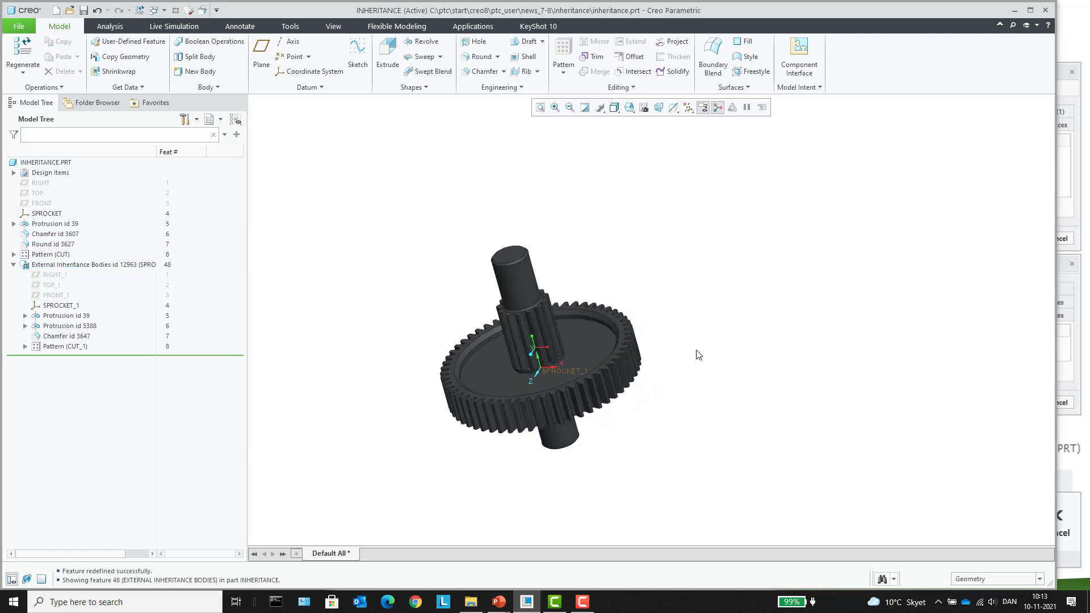
Set the rim height of the inherited Protrusion id 5388 to 12, allowing the dimension into the Inherited Vardim table.
left_click(70, 326)
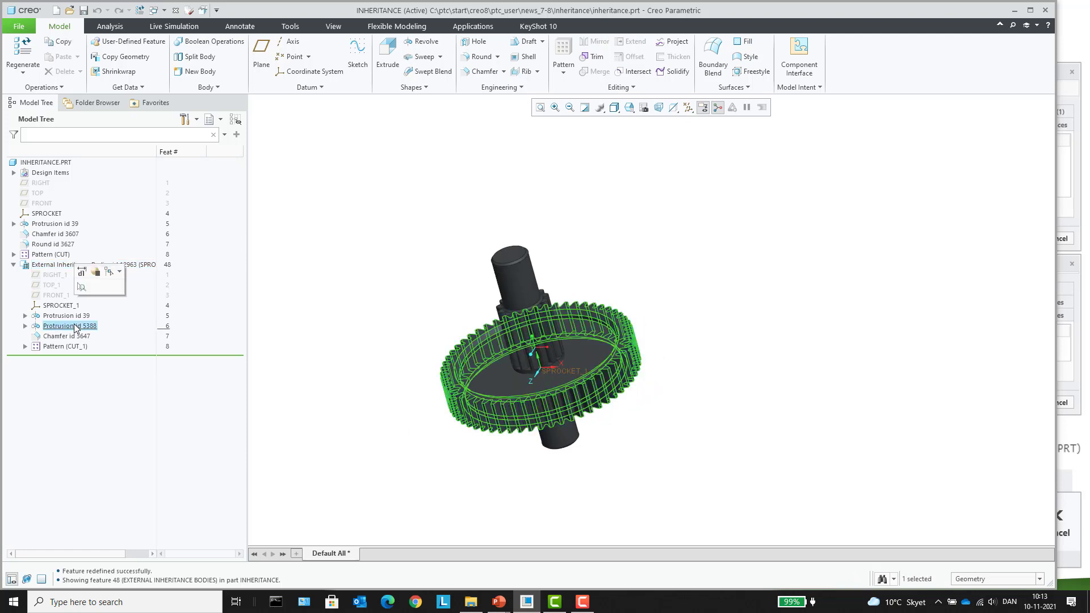
left_click(82, 273)
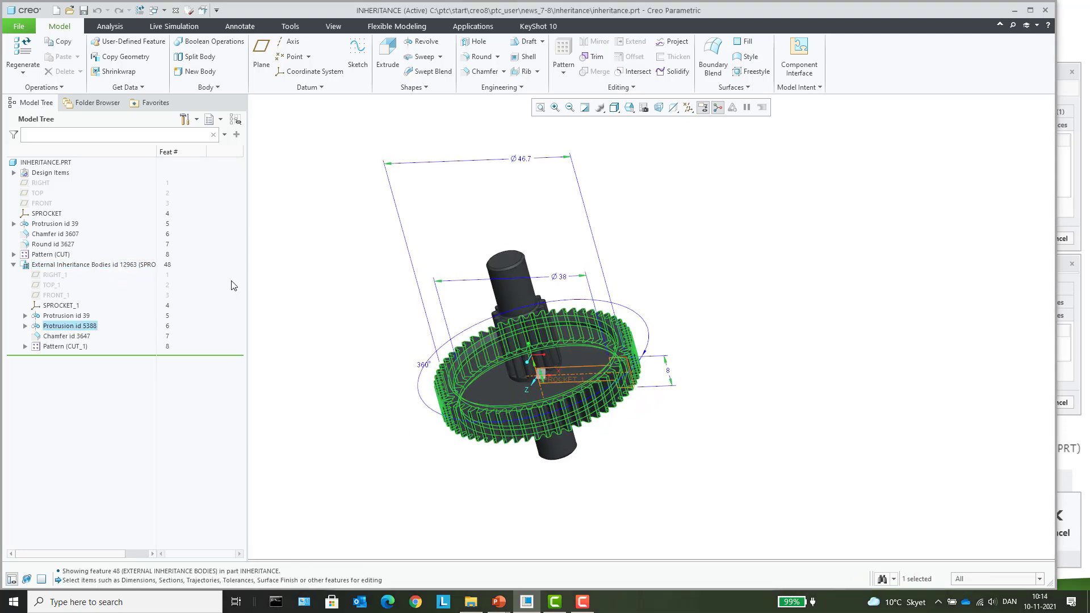
left_click(667, 370)
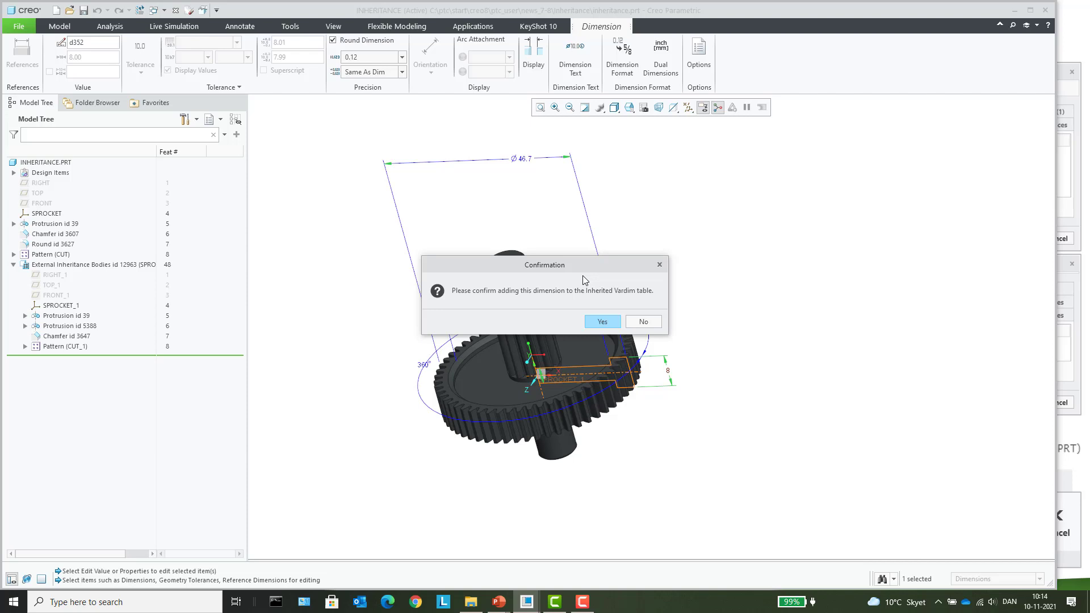
left_click(600, 321)
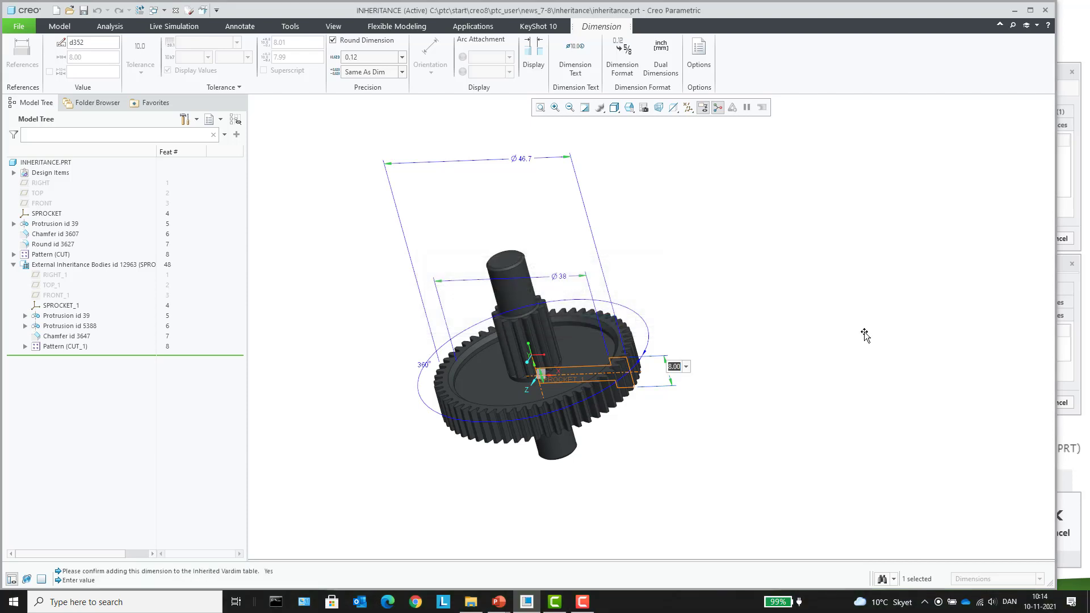
type("12")
key("Return")
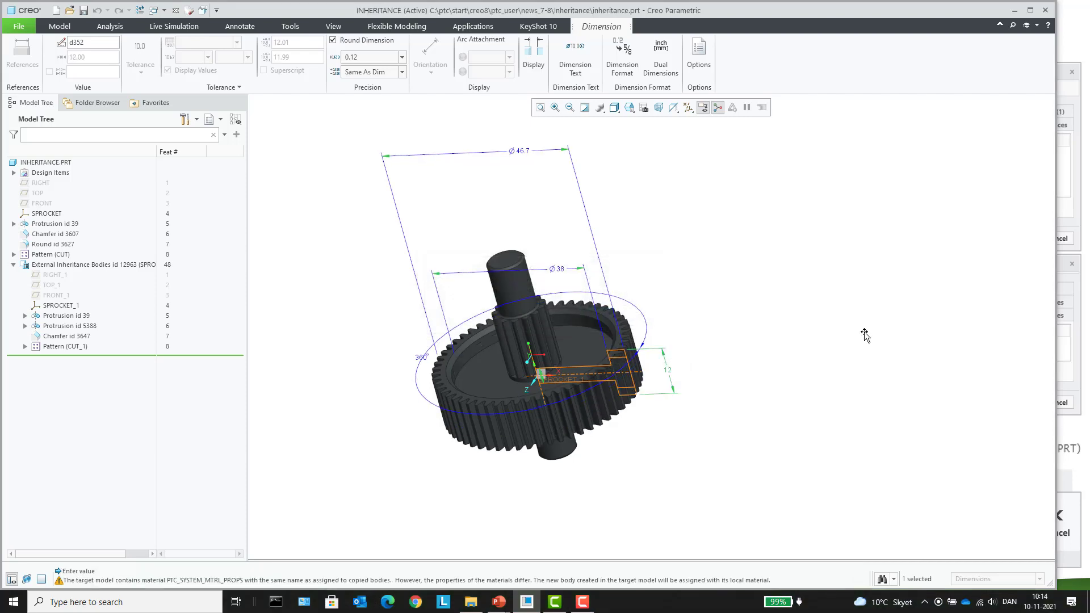
left_click(832, 355)
left_click(793, 383)
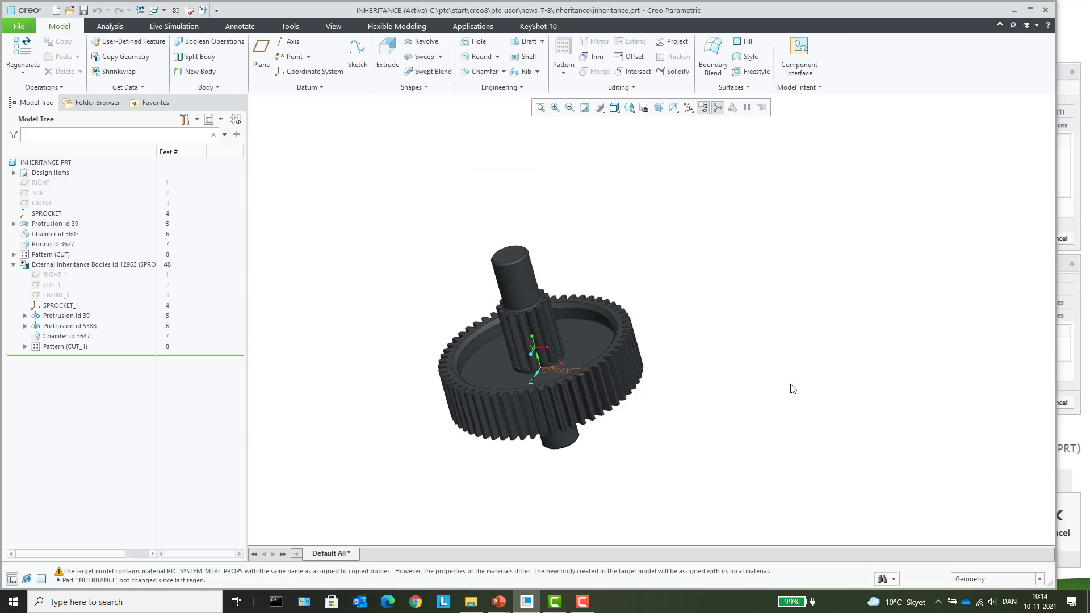
mouse_move(749, 389)
middle_mouse_down()
mouse_move(751, 347)
mouse_move(759, 358)
mouse_move(741, 378)
middle_mouse_up()
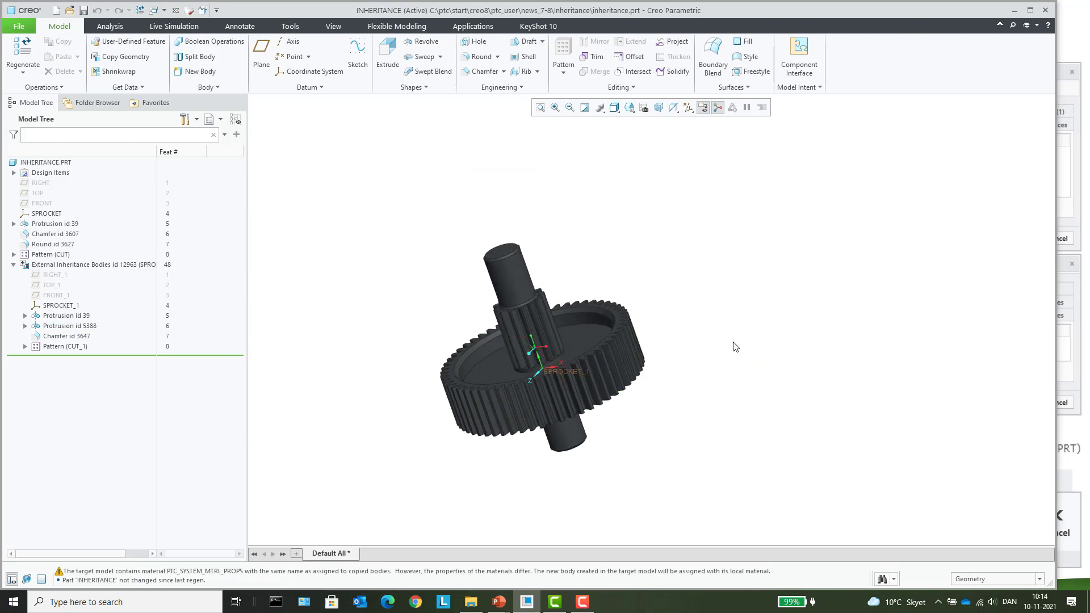
Open the source part sprocket.prt in its own window.
left_click(71, 11)
left_click(442, 238)
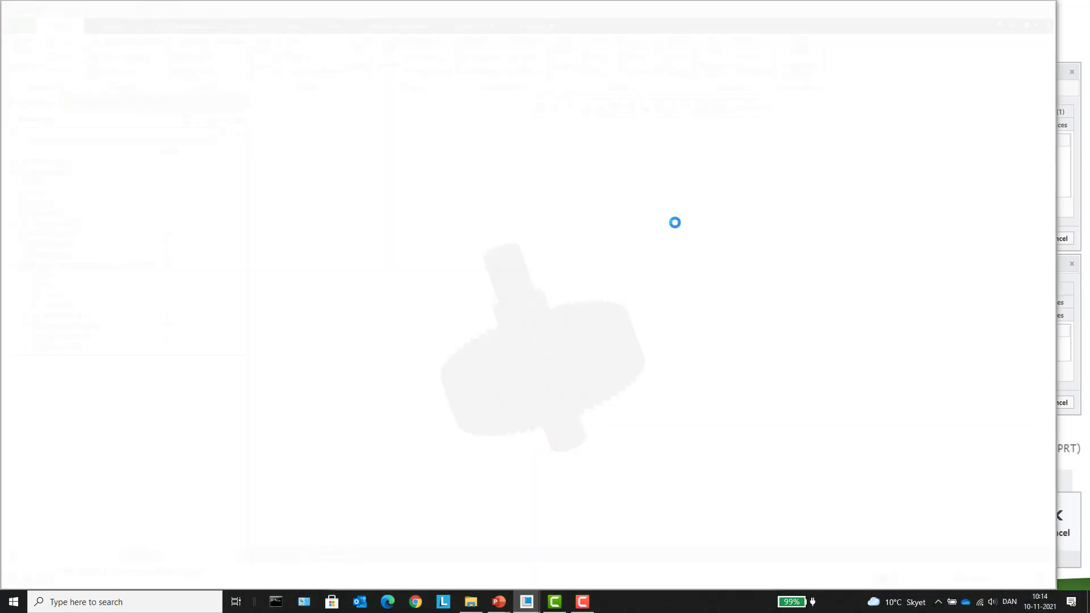
mouse_move(824, 325)
middle_mouse_down()
mouse_move(817, 284)
mouse_move(809, 308)
middle_mouse_up()
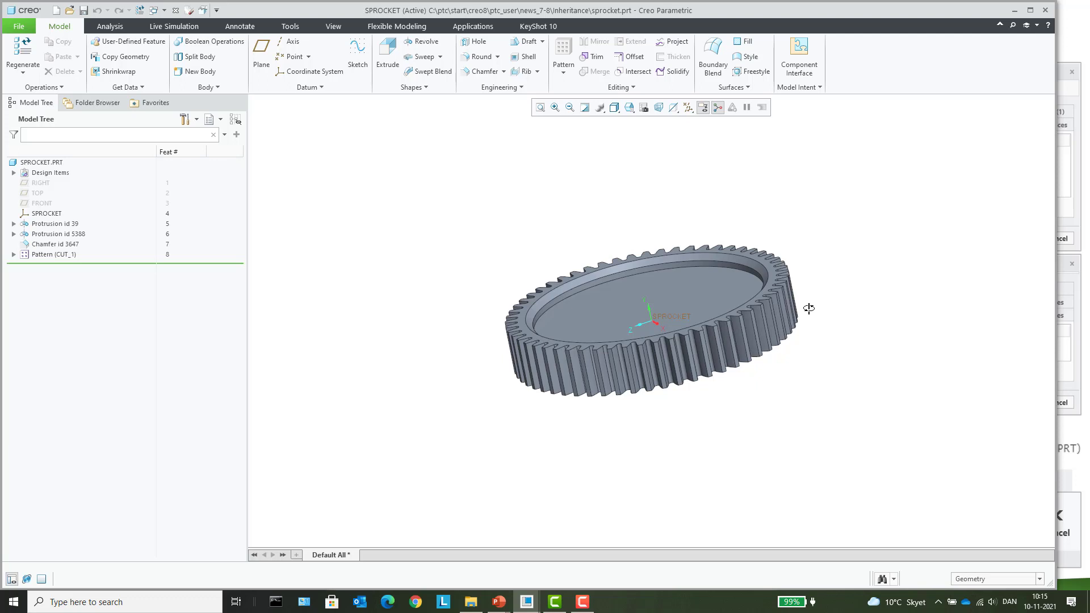
scroll(699, 263, "down", 2)
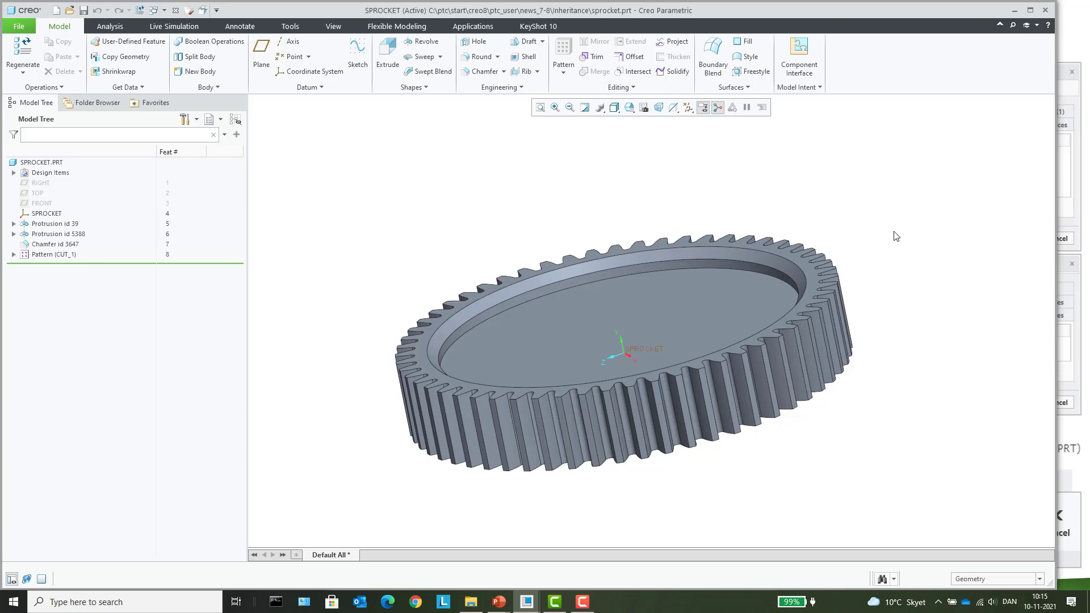
left_click(64, 225)
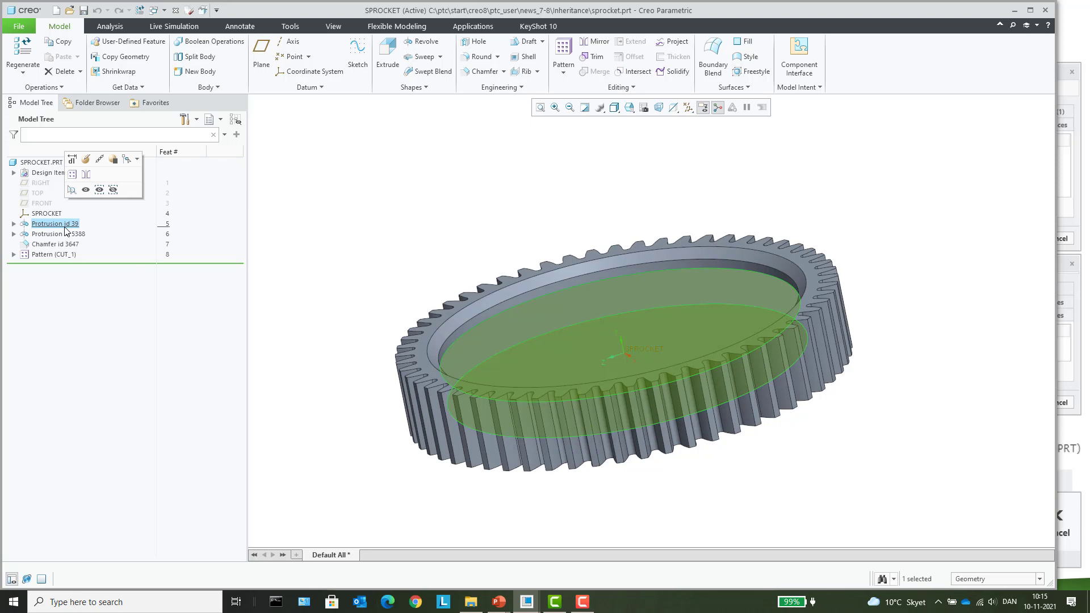
left_click(73, 160)
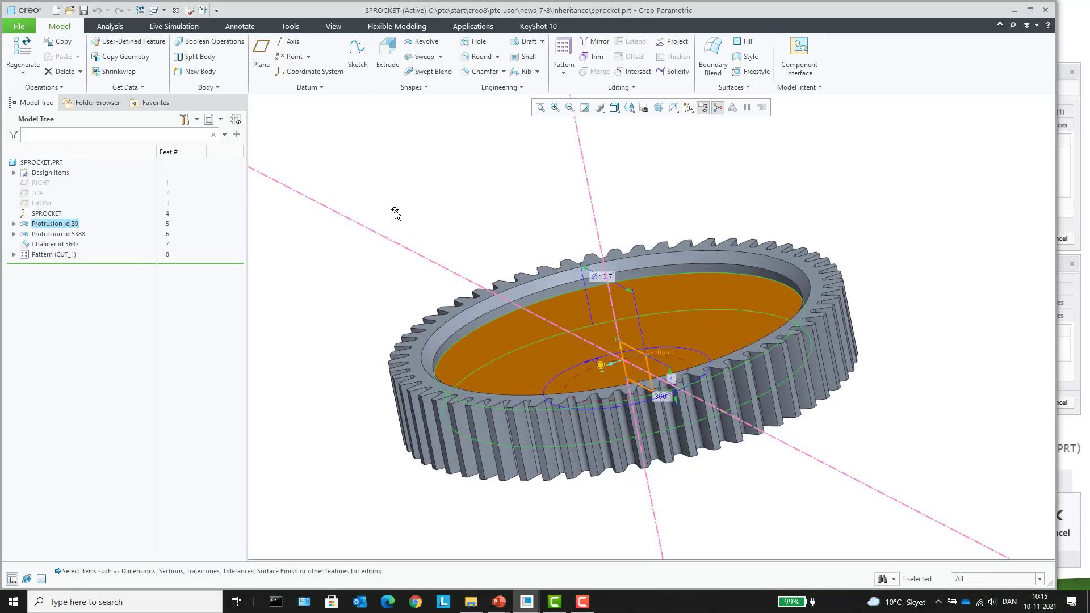
left_click(395, 210)
Set the inner rim diameter of Protrusion id 5388 in sprocket.prt to 30 and restore the default orientation.
left_click(82, 234)
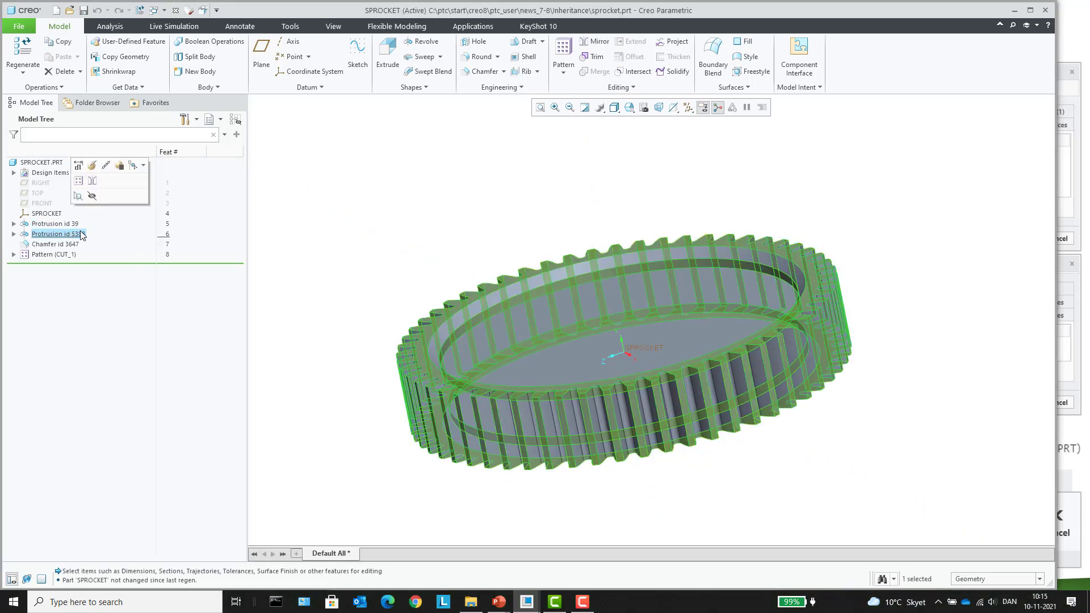
left_click(79, 165)
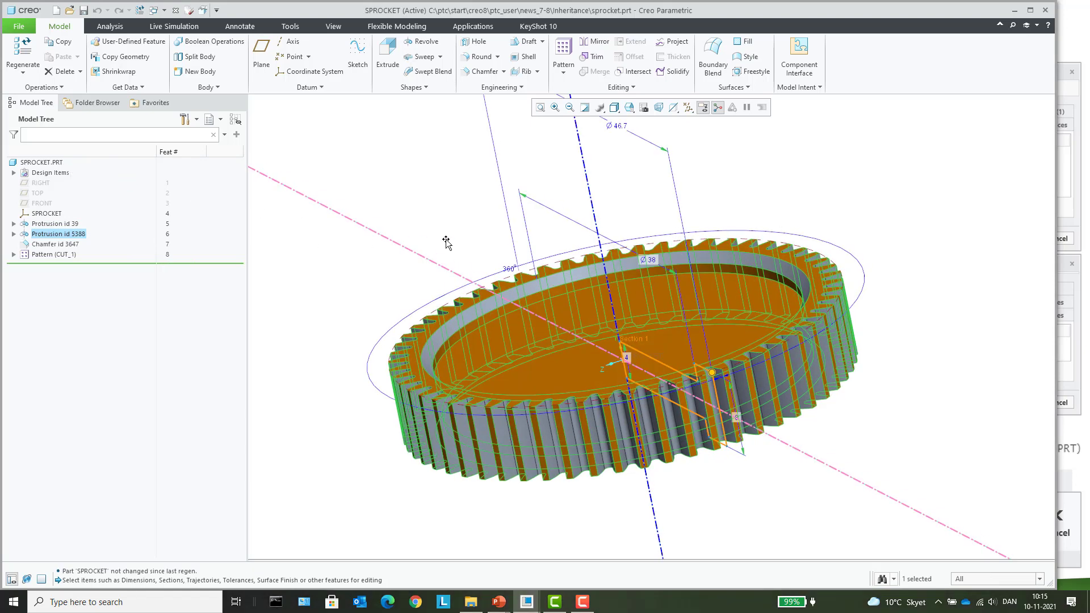
middle_click_drag(446, 241, 613, 249)
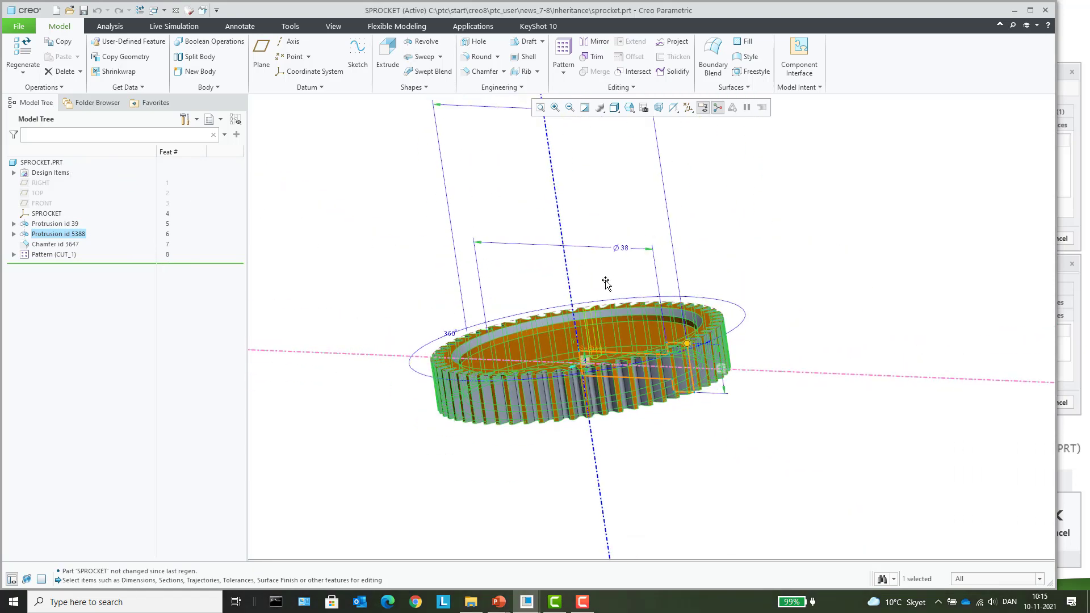
double_click(617, 249)
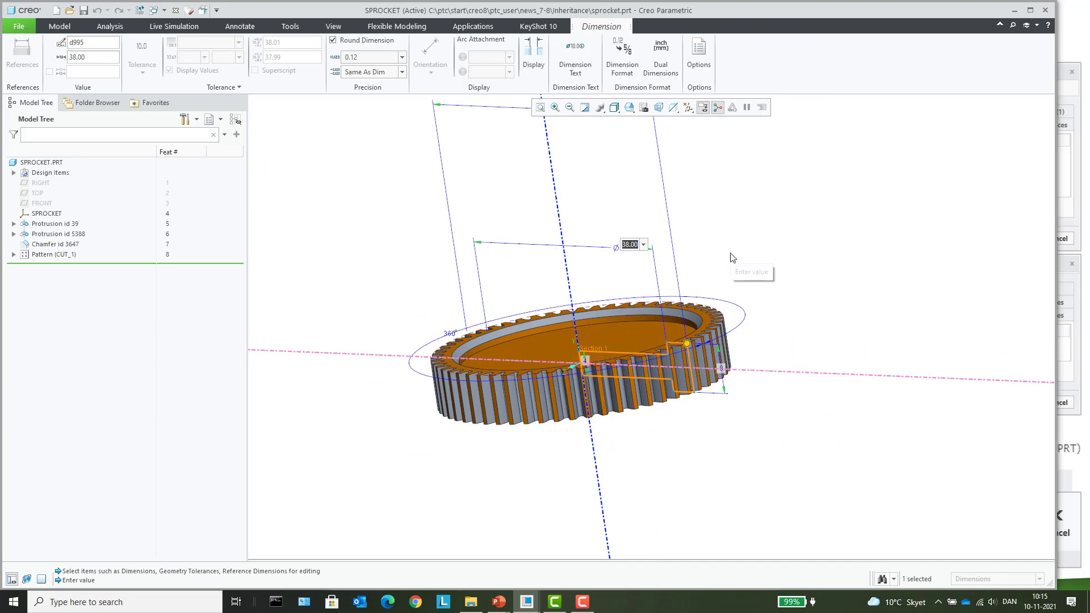
type("30")
key("Return")
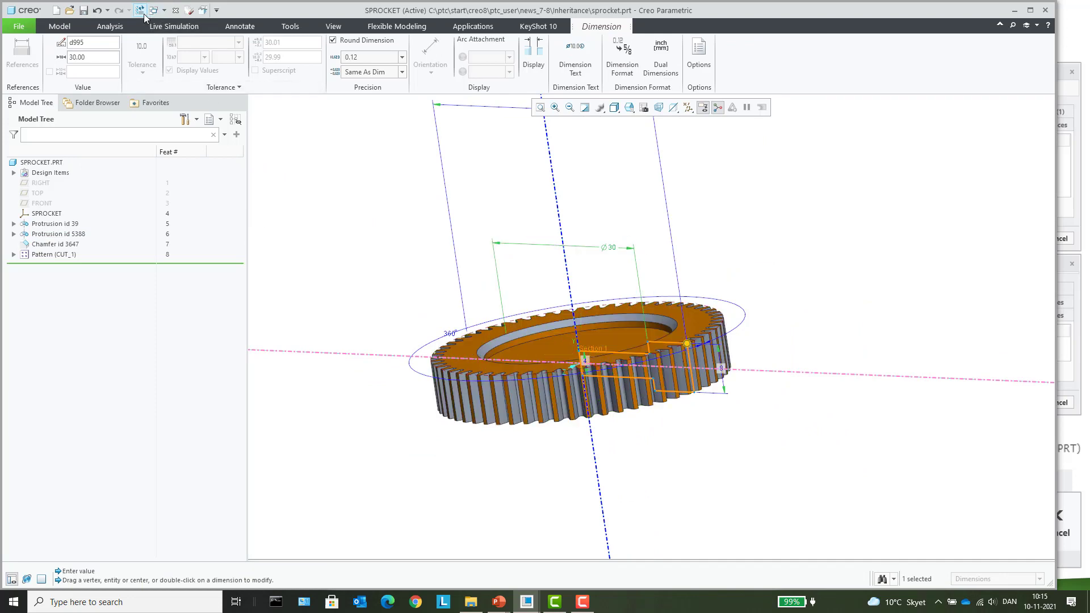
left_click(341, 204)
key("ctrl+d")
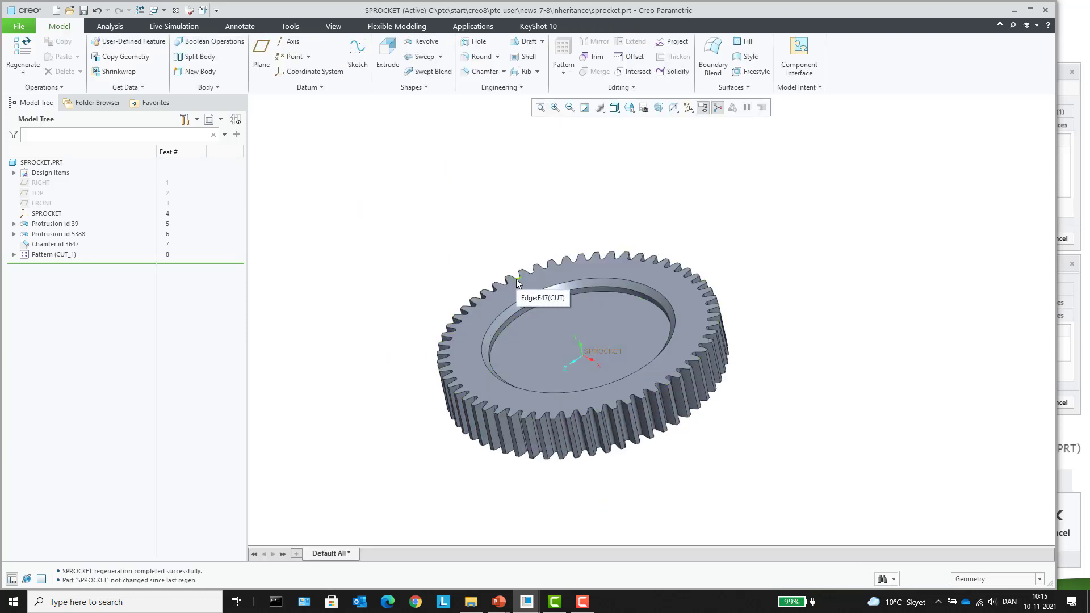
Switch back to the inheritance.prt window and regenerate the part to pick up the sprocket change.
left_click(154, 10)
left_click(184, 26)
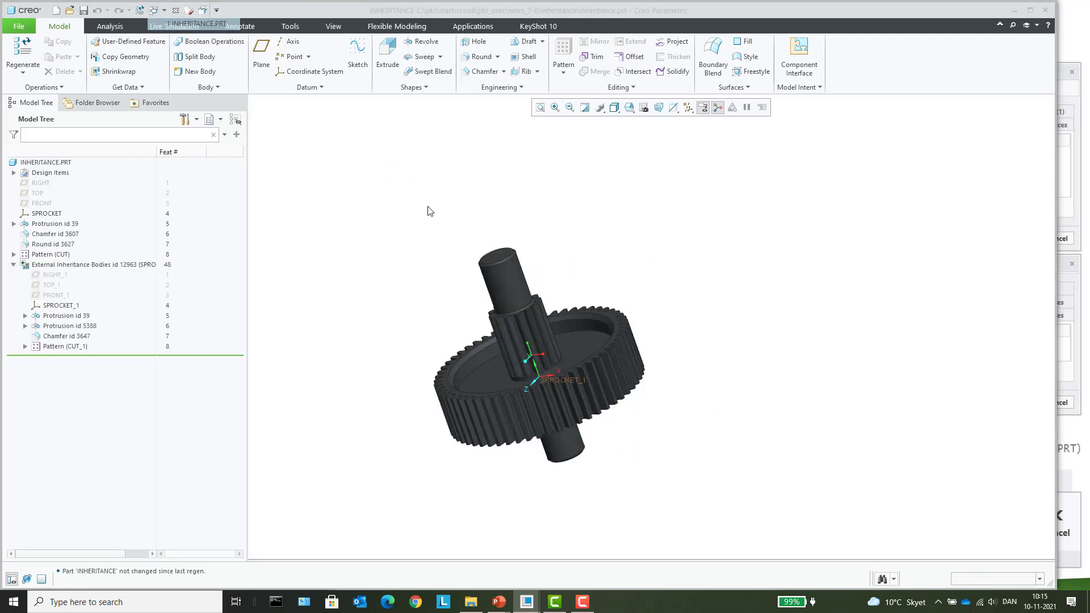
left_click(140, 11)
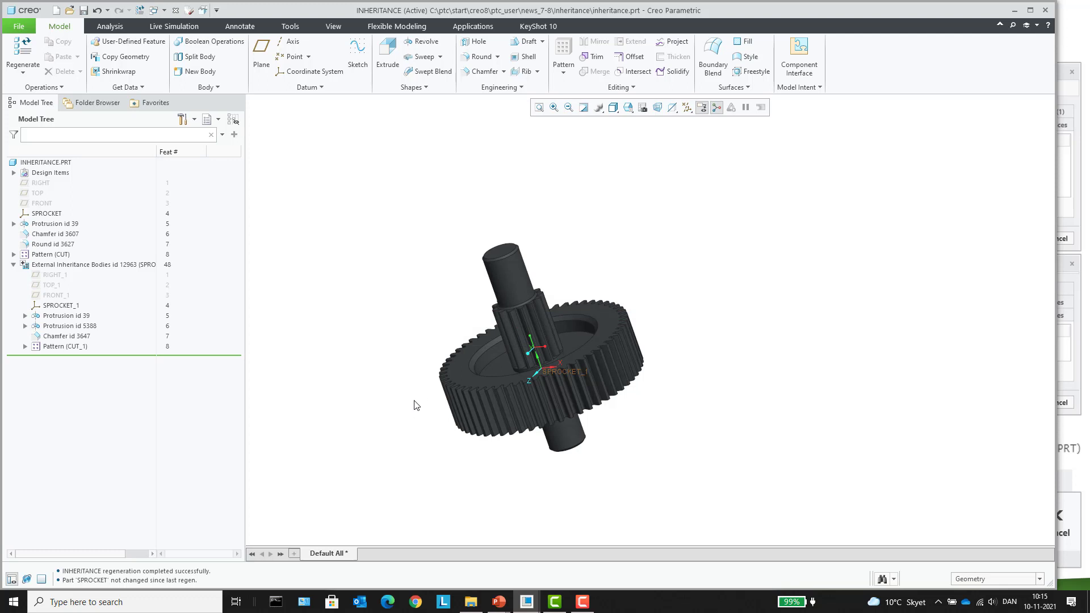
scroll(417, 400, "up", 1)
middle_click_drag(413, 341, 422, 332)
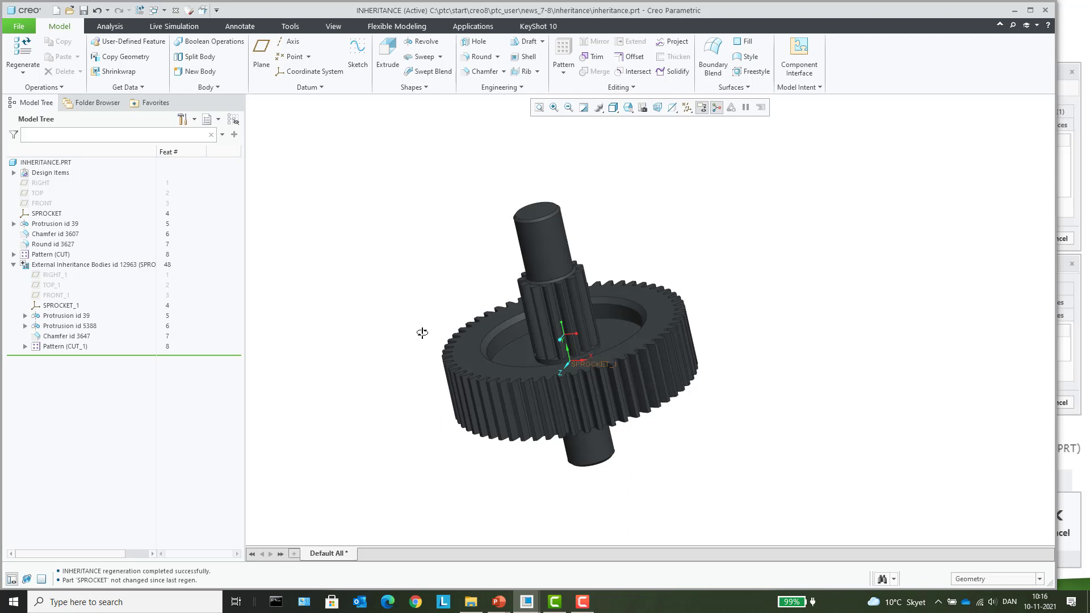
Examine the varied dimensions of the External Inheritance Bodies feature and leave the Varied Items table without changes.
right_click(79, 265)
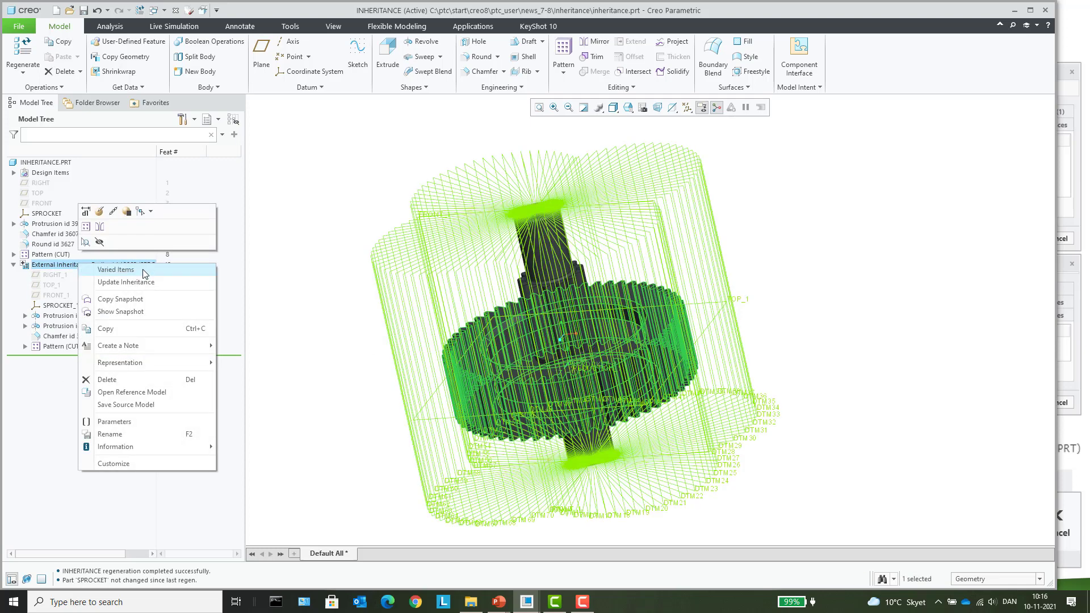
left_click(131, 270)
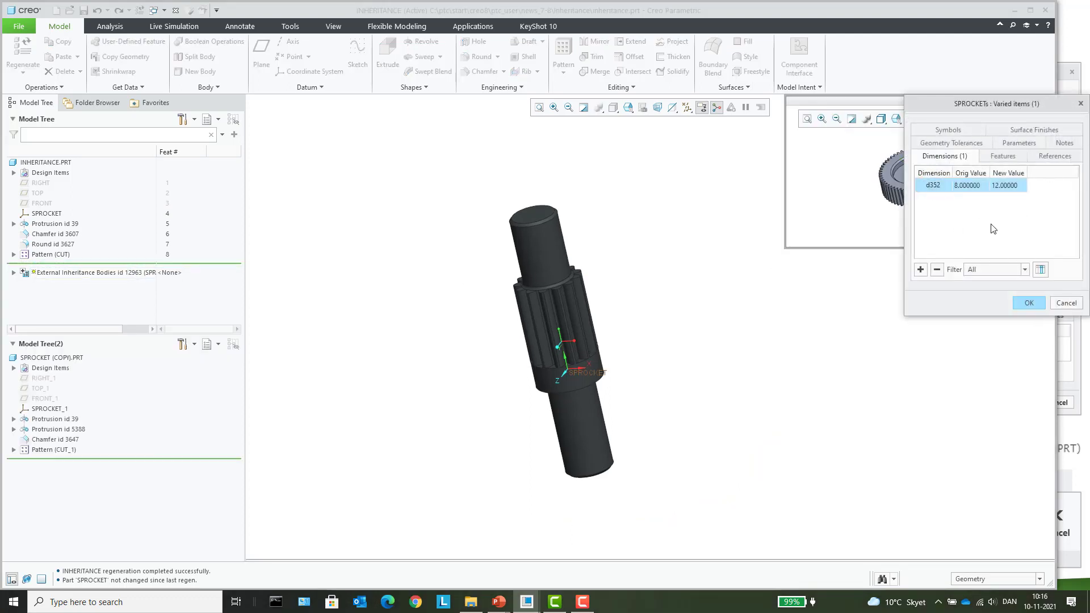
left_click(1065, 303)
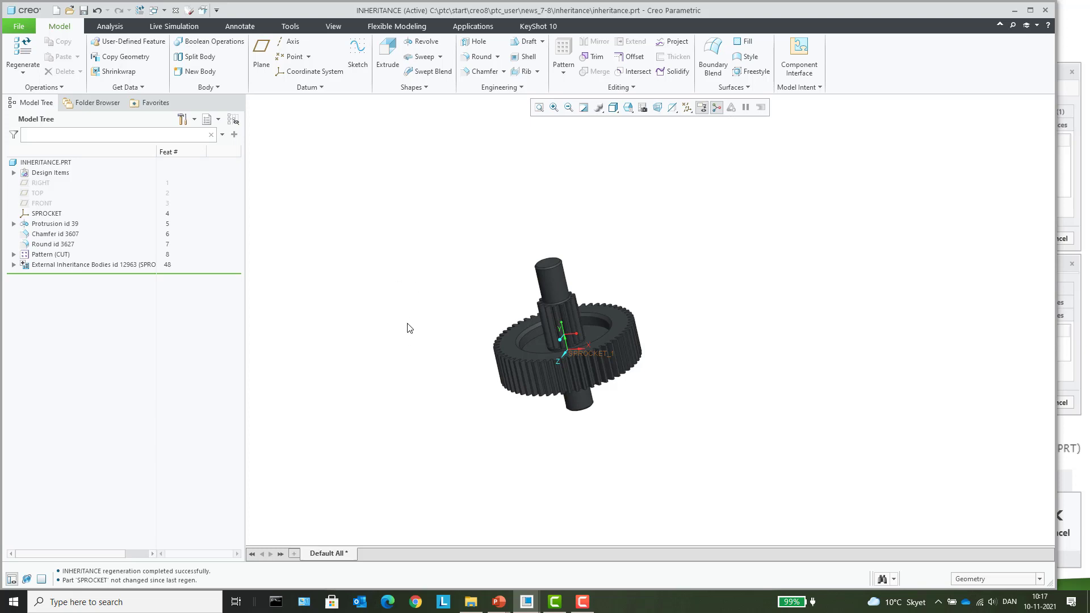
Switch to the PowerPoint slide show and advance past the Advanced Assembly (AAX) enhancement summary.
left_click(499, 601)
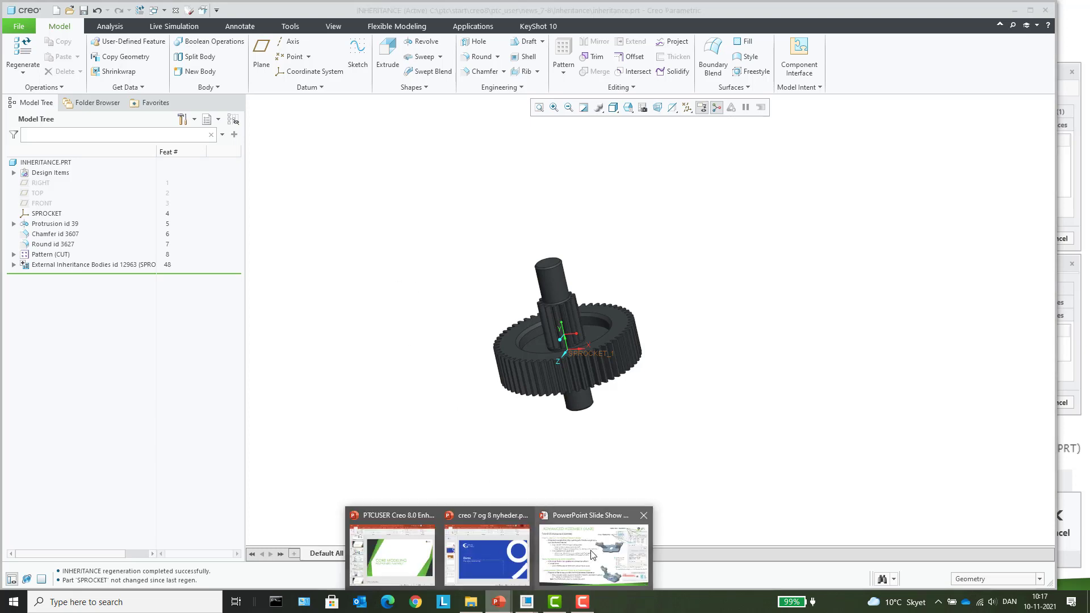
left_click(562, 546)
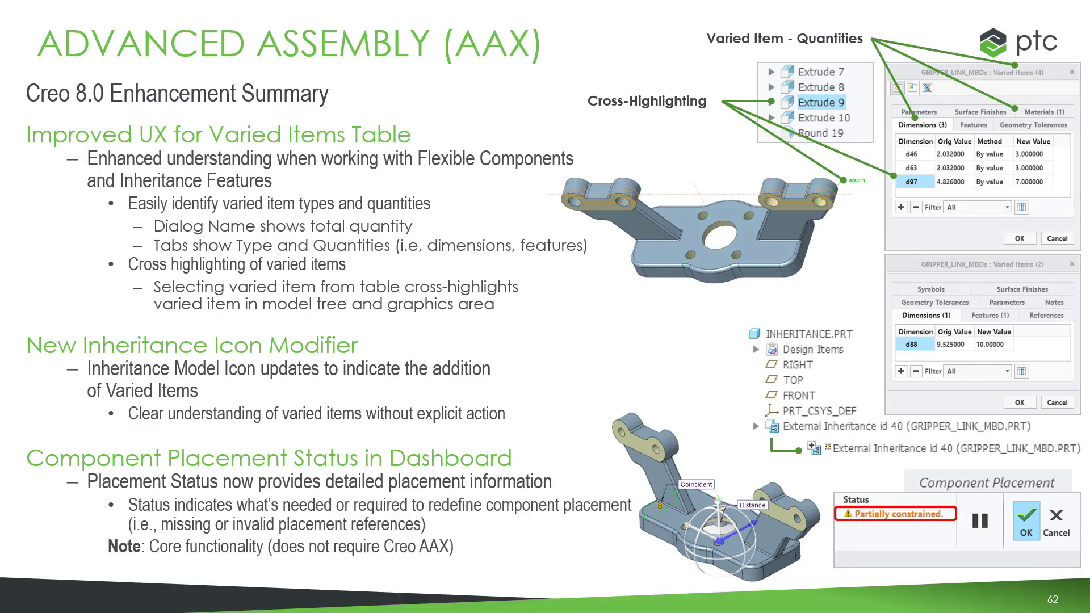
left_click(588, 396)
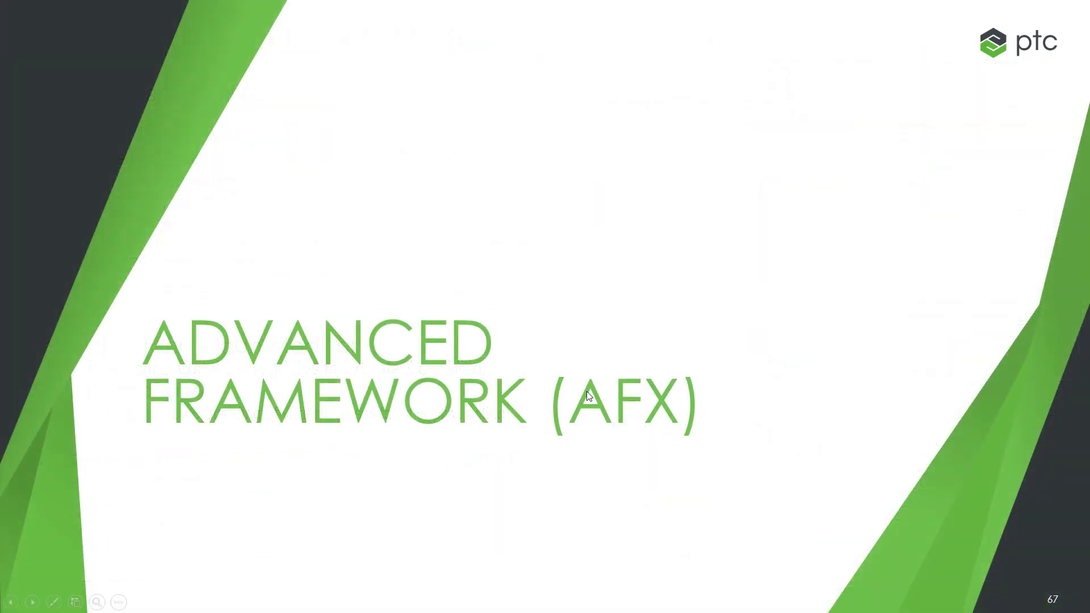
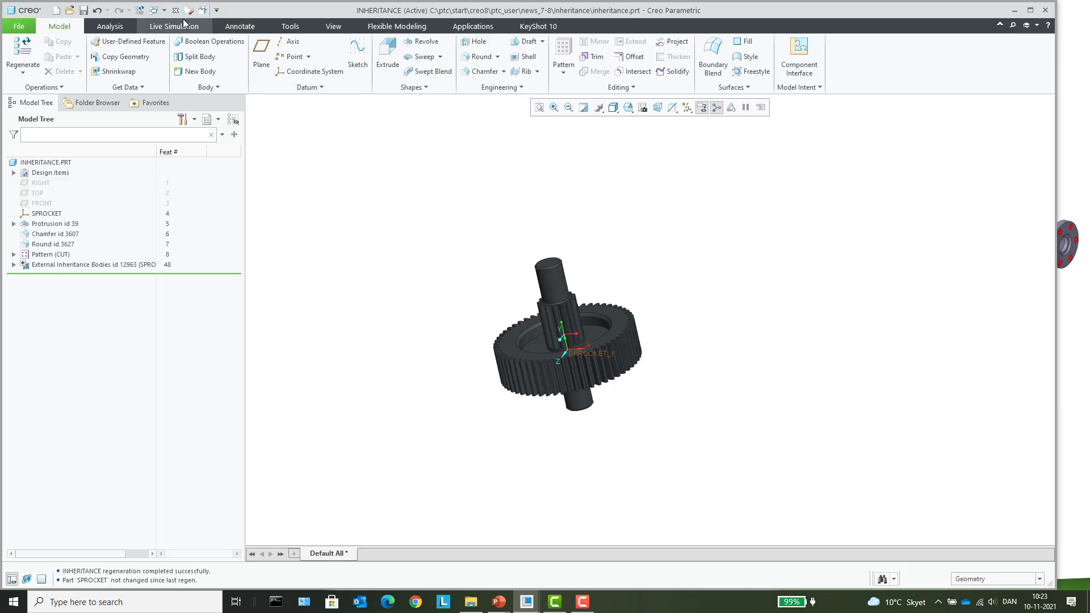
Close the open part windows in Creo Parametric and erase all objects not displayed from the session.
left_click(176, 11)
left_click(177, 13)
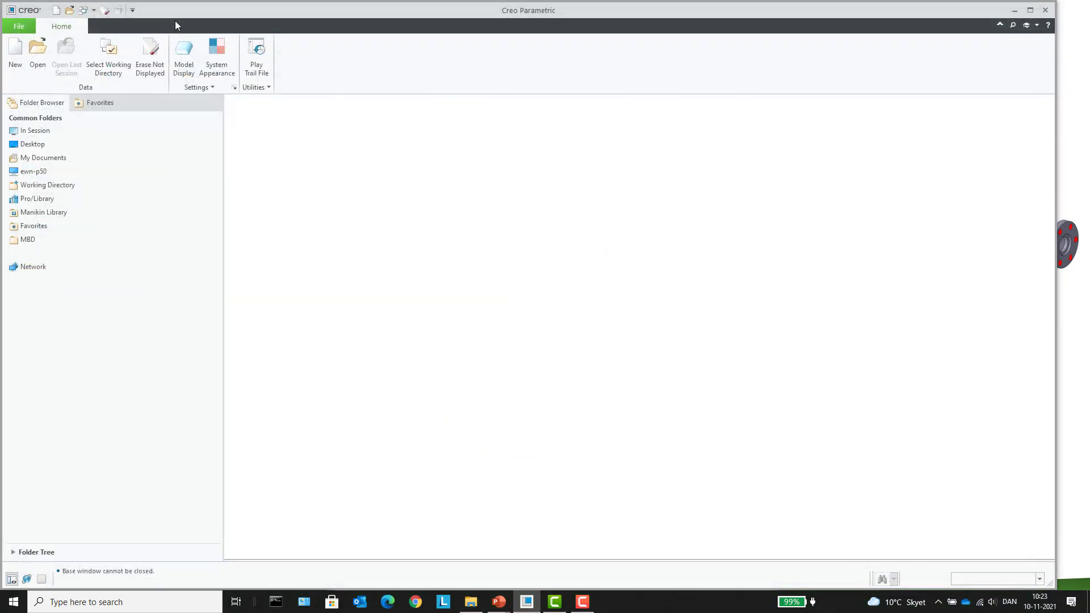
left_click(150, 55)
left_click(554, 397)
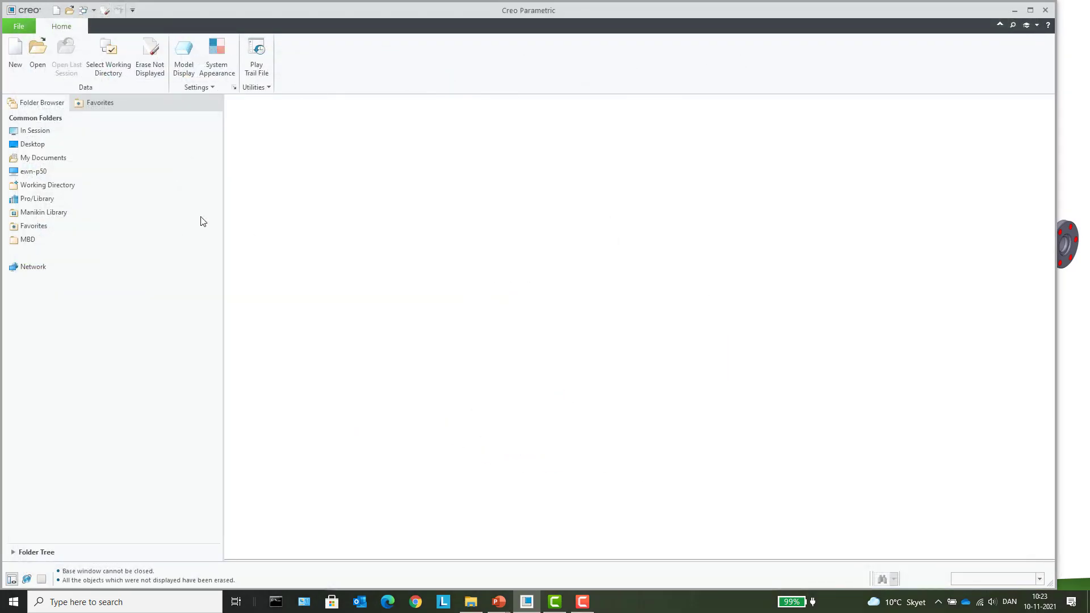
Browse from the current working directory up to the news_7-8 folder and set its afx folder as the working directory.
left_click(204, 186)
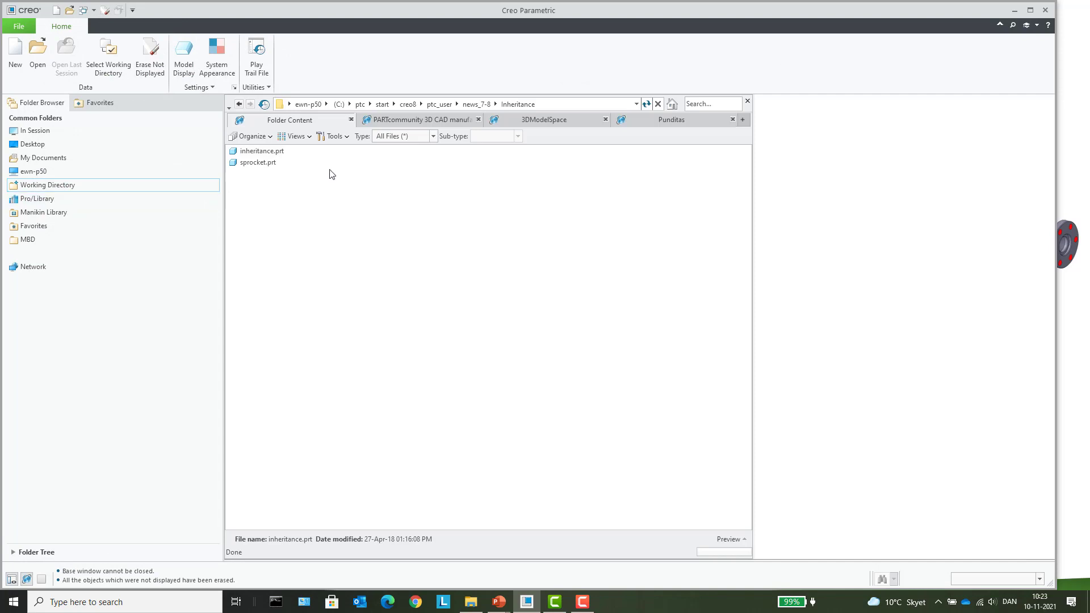
left_click(471, 104)
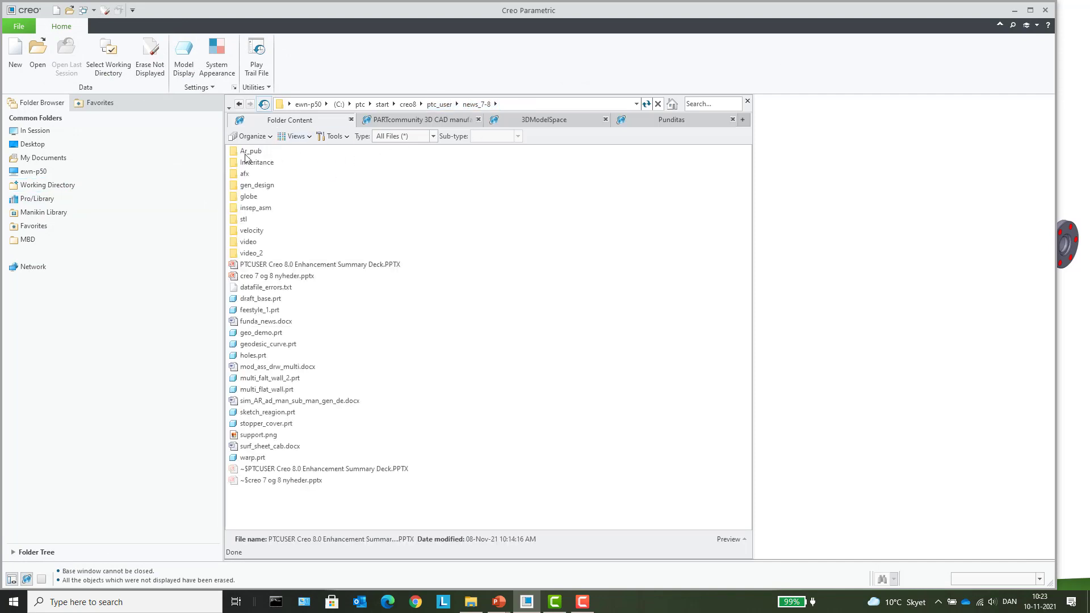
right_click(244, 178)
left_click(272, 322)
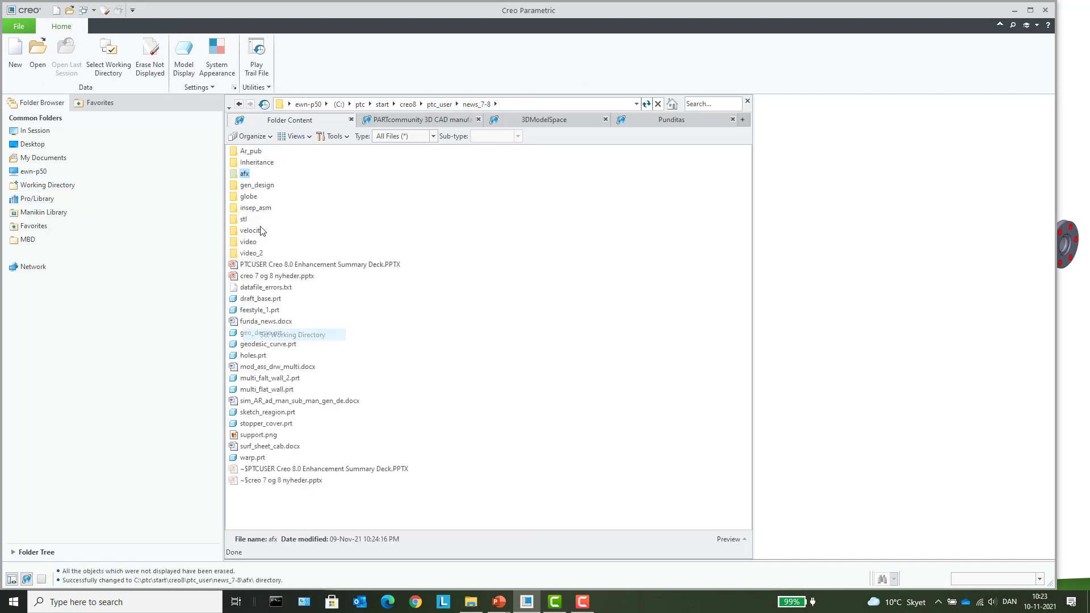
Set the afx40_basic_tutorial folder inside afx as the working directory and open afx_basic_tutorial.asm from it.
double_click(244, 176)
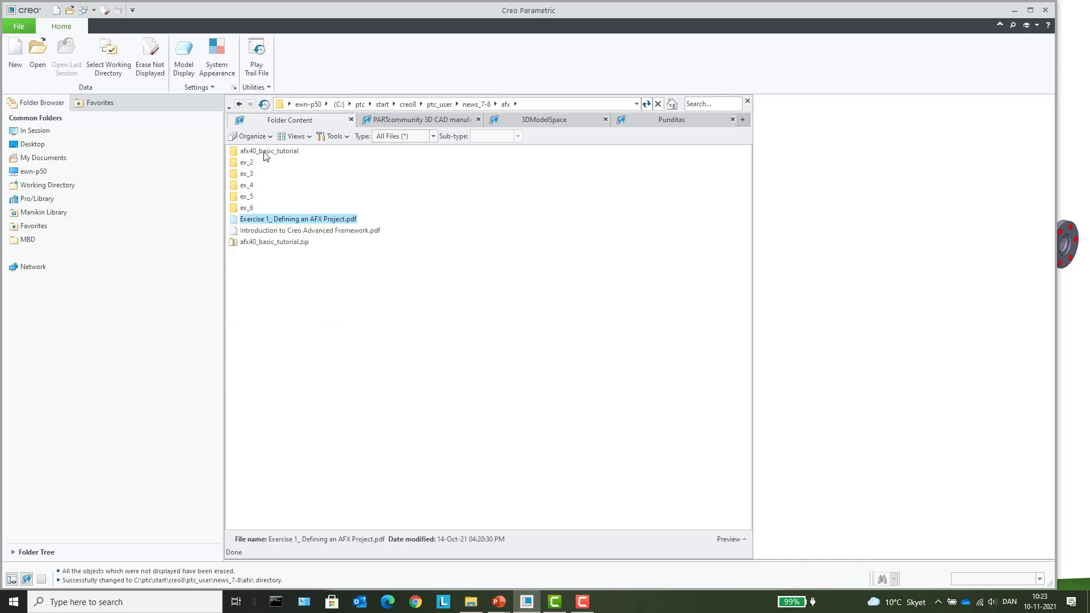
double_click(269, 151)
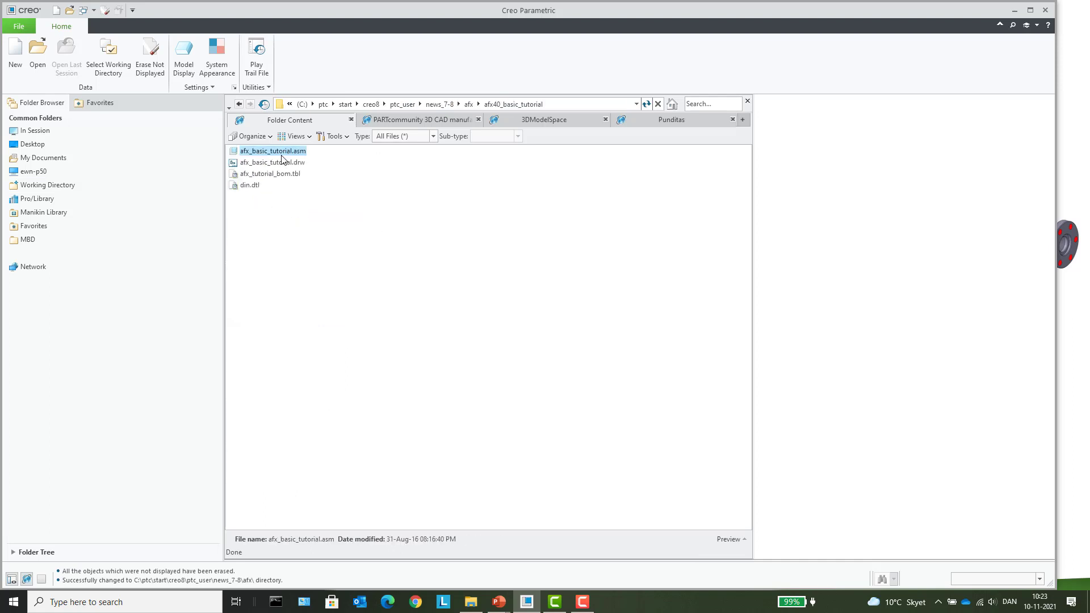
key("BackSpace")
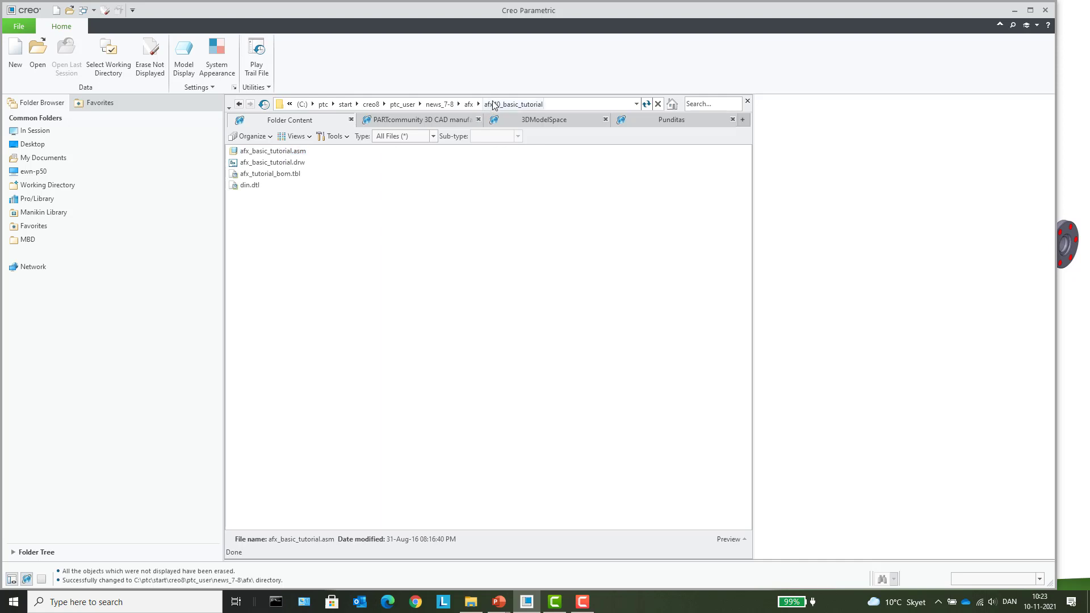
right_click(269, 152)
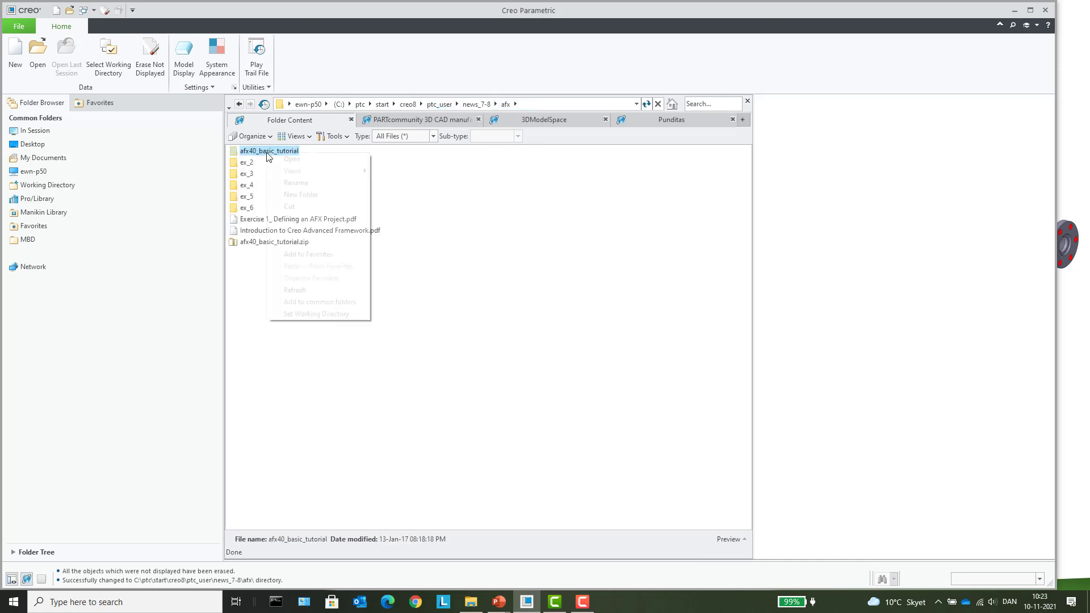
left_click(316, 313)
double_click(287, 158)
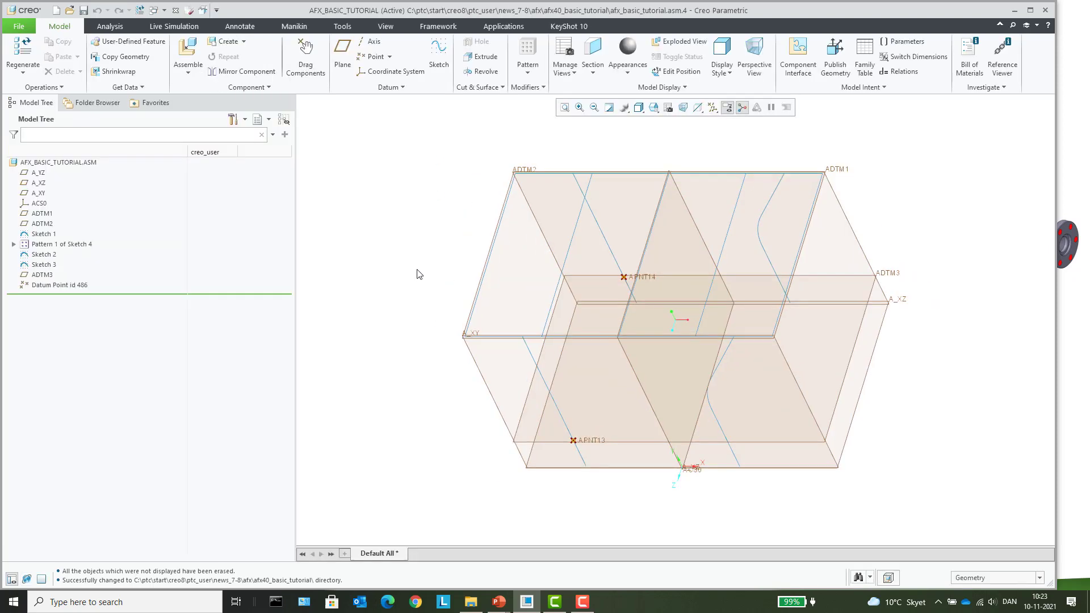
Hide the datum planes, points and coordinate systems, and inspect Sketch 1 and the other frame curves of the assembly.
left_click(713, 107)
left_click(714, 122)
mouse_move(640, 148)
middle_mouse_down()
mouse_move(635, 221)
mouse_move(652, 178)
mouse_move(659, 191)
middle_mouse_up()
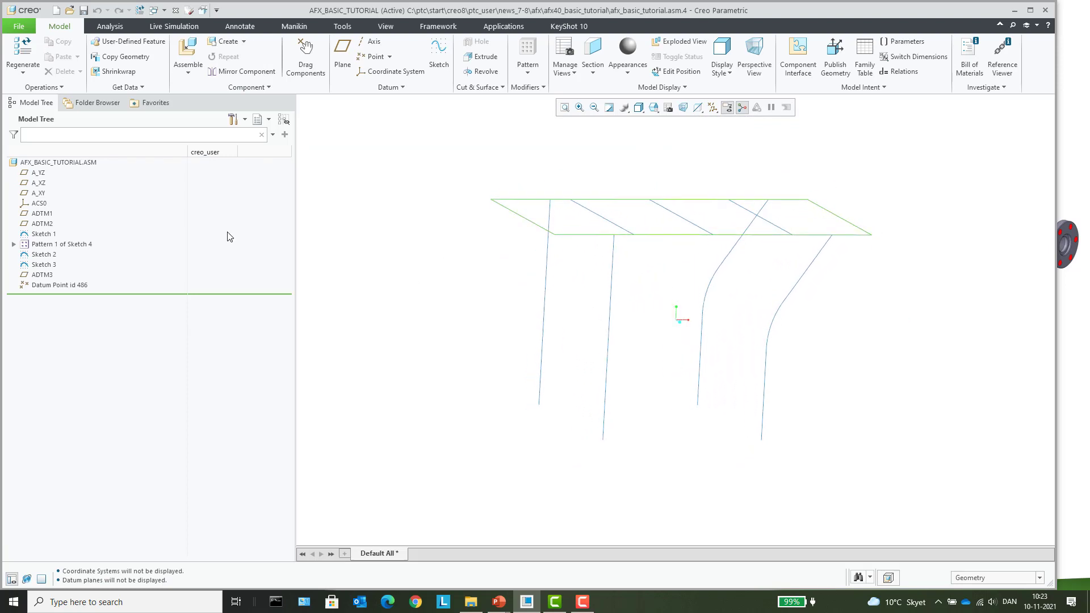
left_click(43, 235)
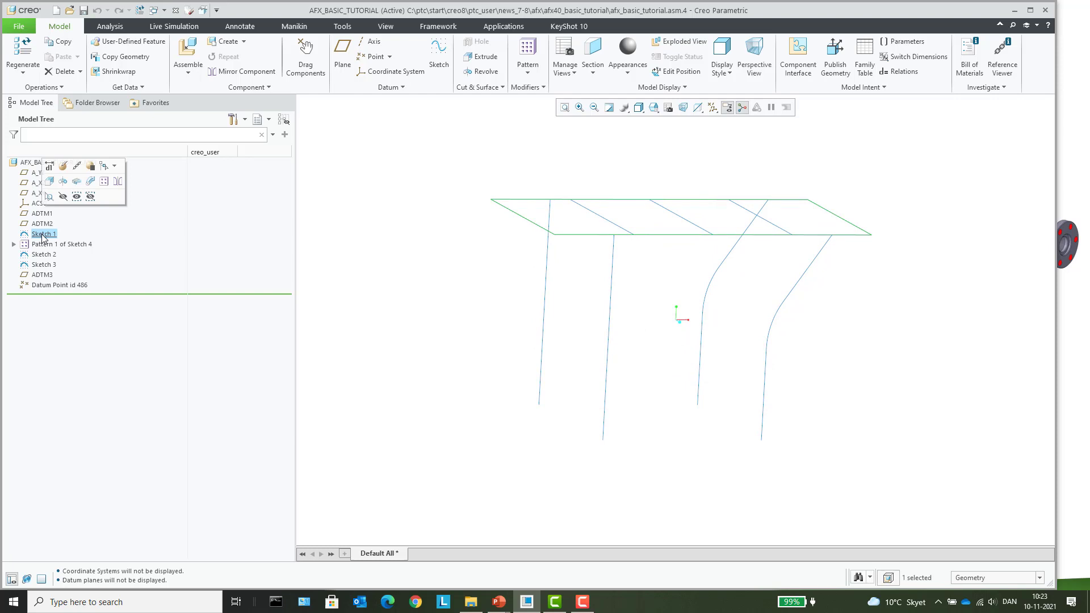
left_click(515, 290)
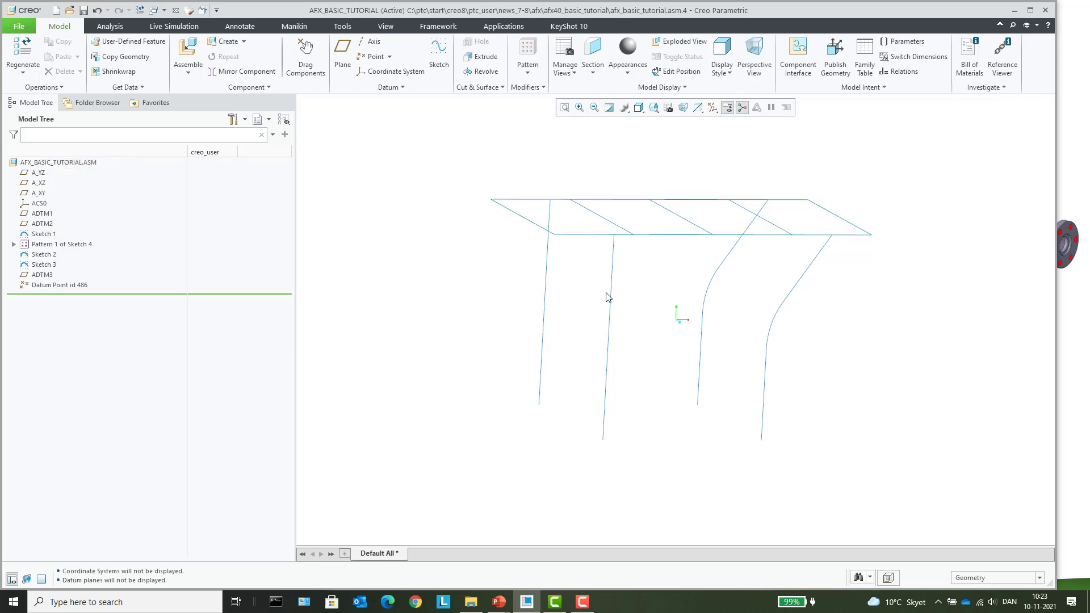
middle_click_drag(611, 284, 580, 304)
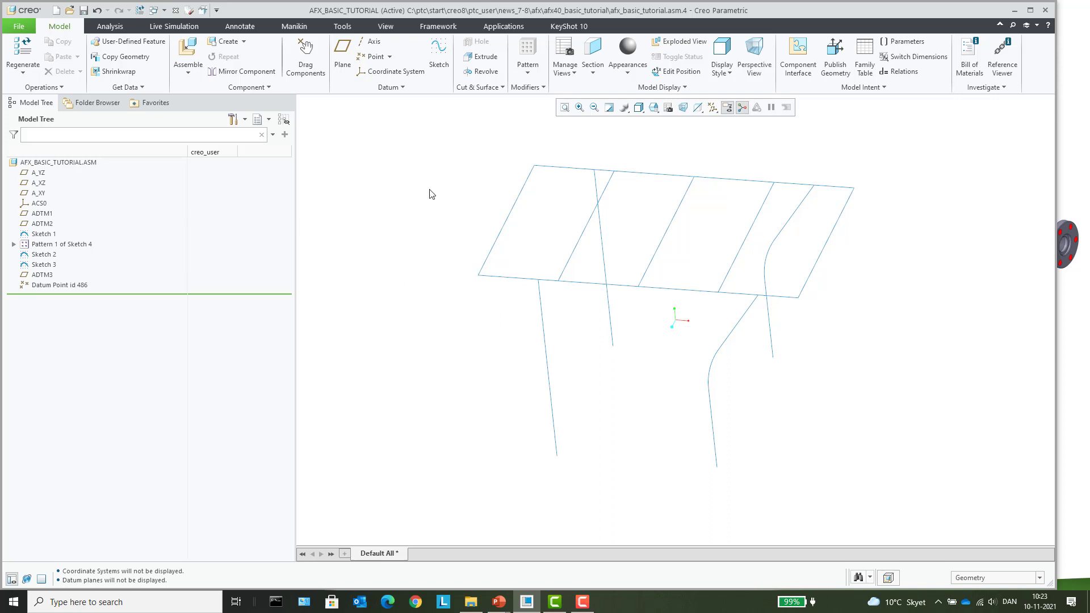
Create a new Framework project in the assembly with the project shortcut ptc_user.
left_click(439, 27)
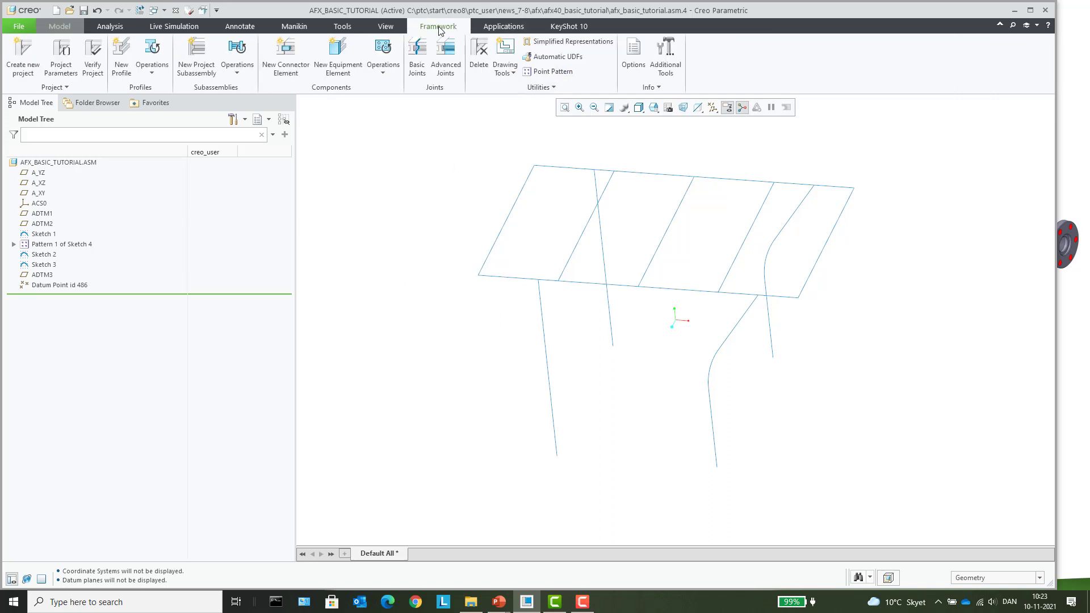
left_click(20, 57)
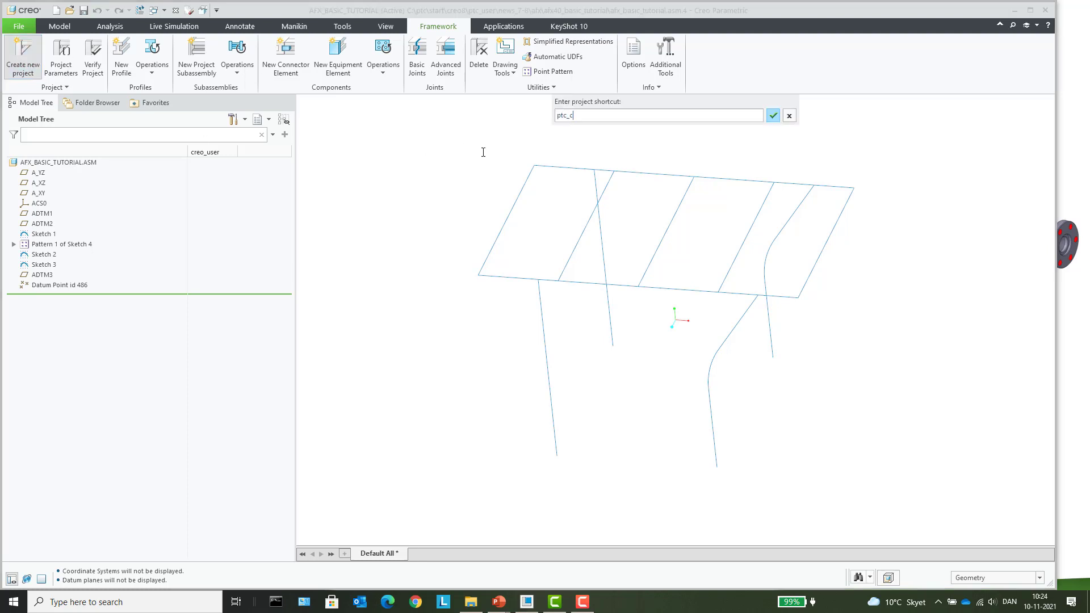
type("ptc_user")
key("Return")
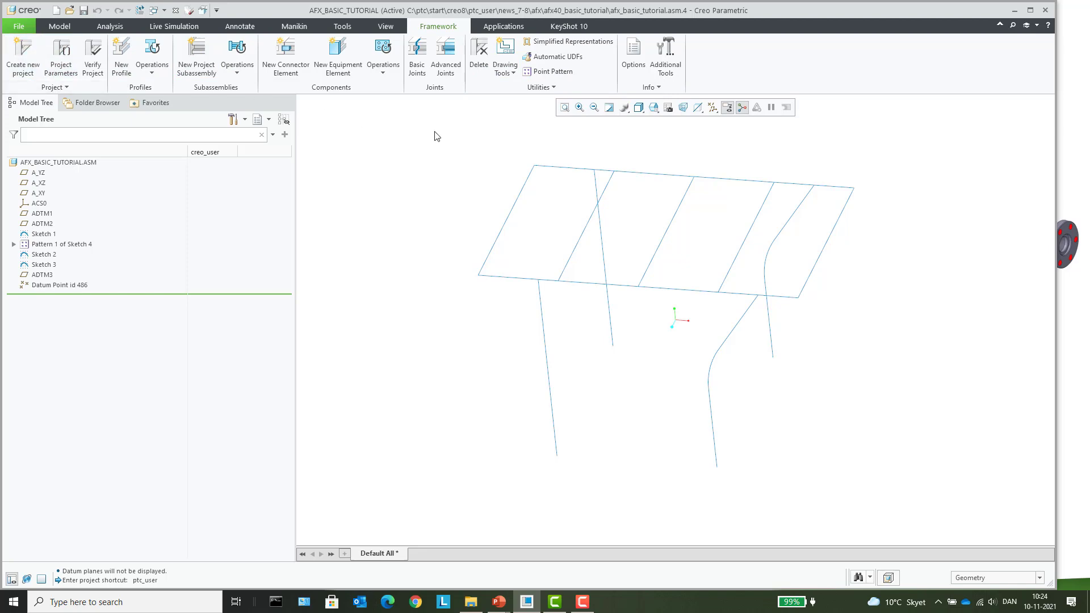
Start a new profile, look through the Kanya library, and choose Channel Beam from the Steel Beams MM library.
left_click(121, 57)
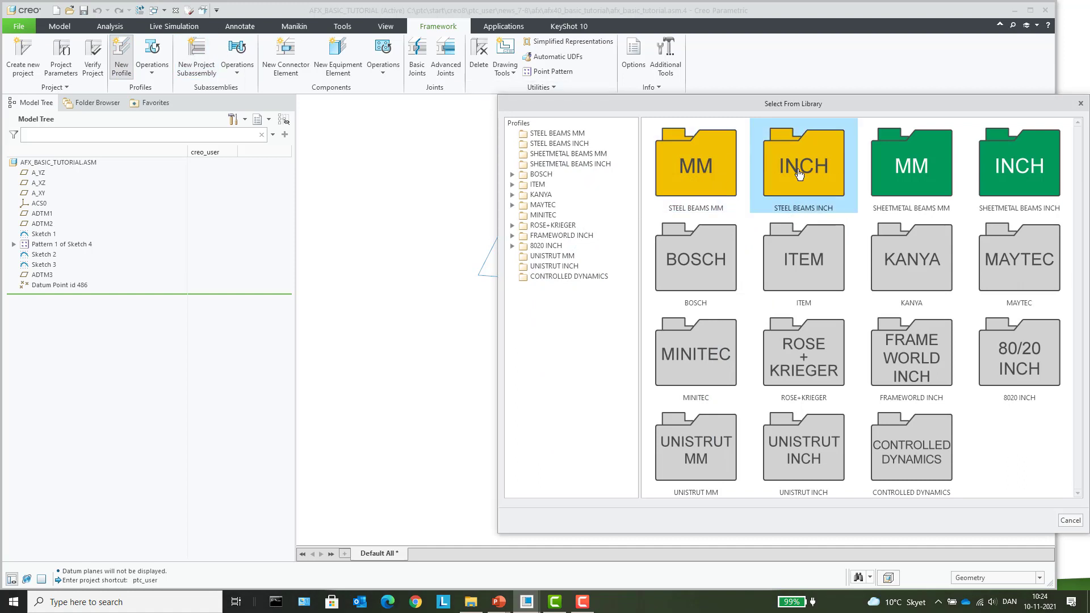
double_click(920, 262)
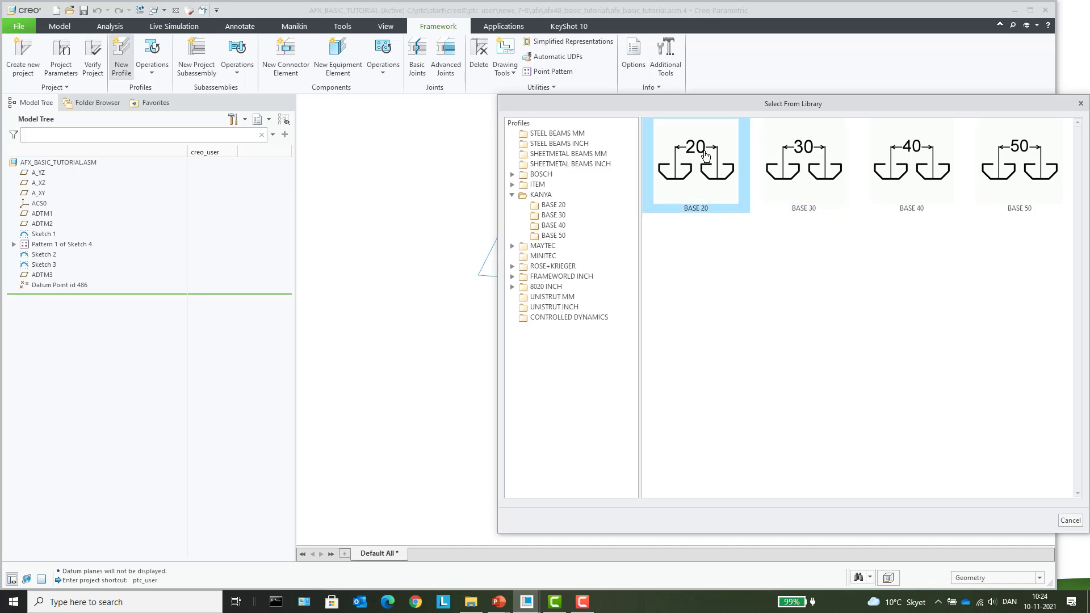
left_click(513, 194)
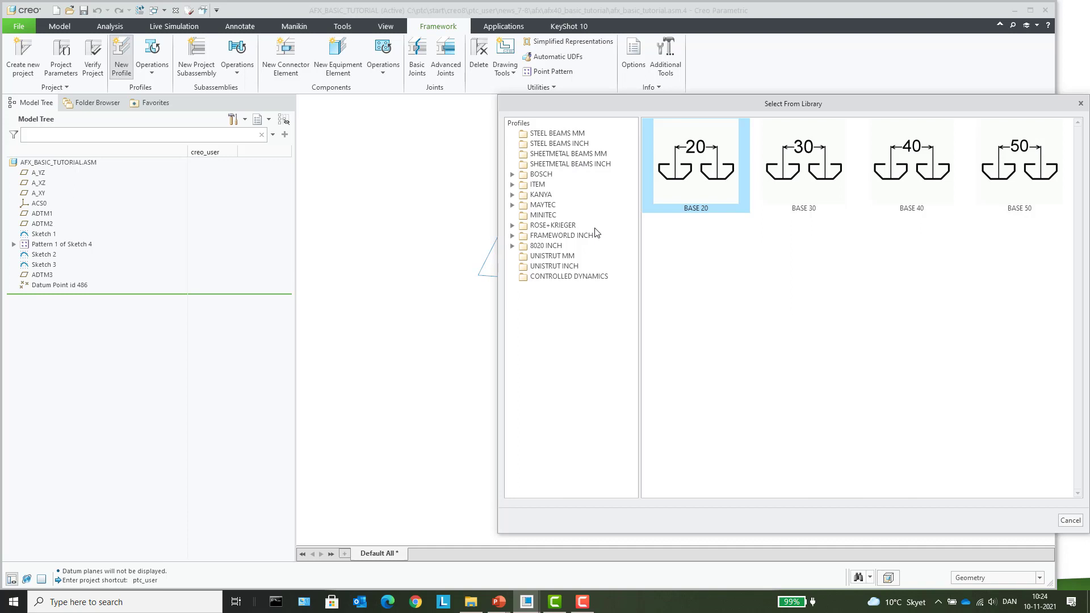
left_click(565, 135)
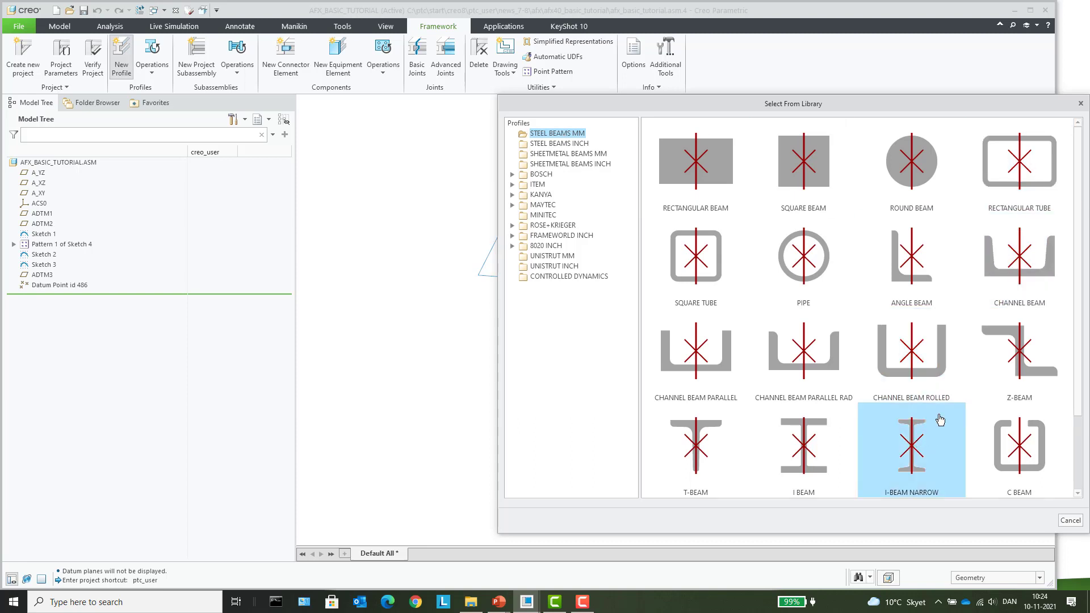
left_click(1030, 270)
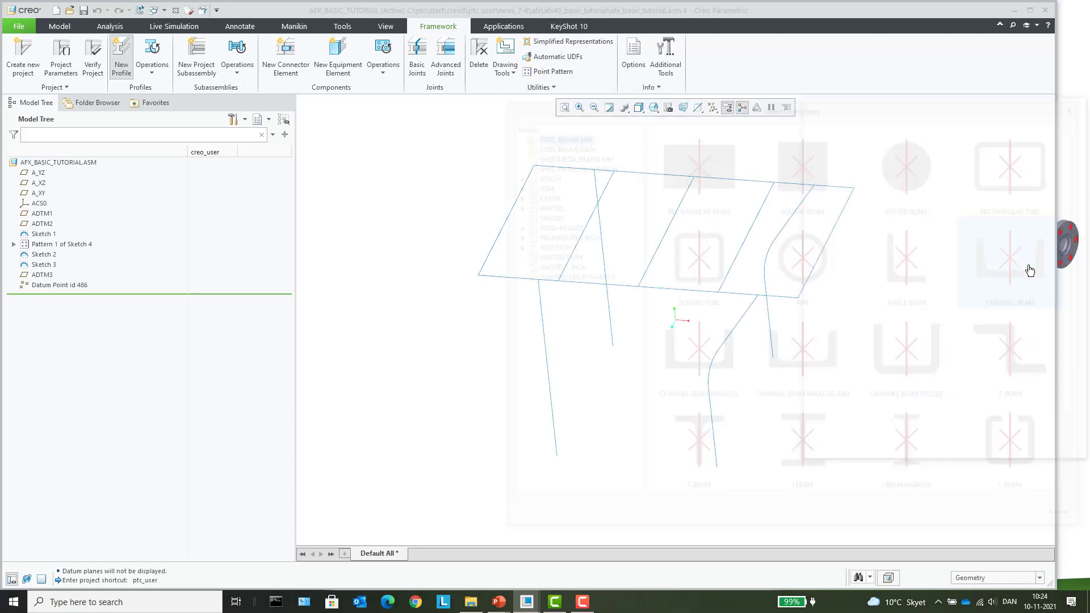
Define the channel beam as type DIN 1026 U with size U 140.
left_click_drag(945, 103, 846, 86)
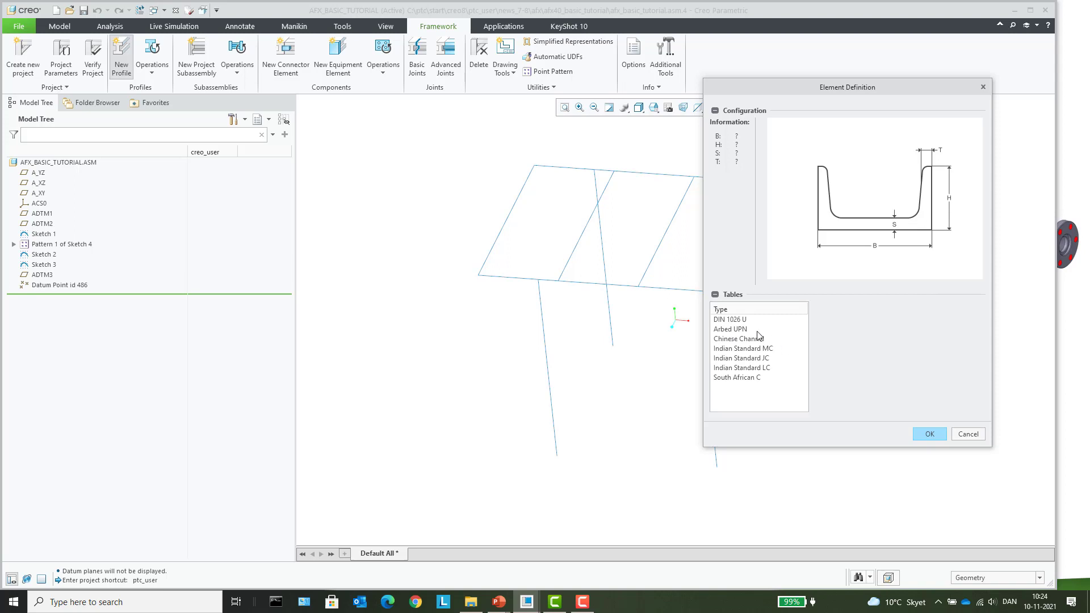
left_click(730, 319)
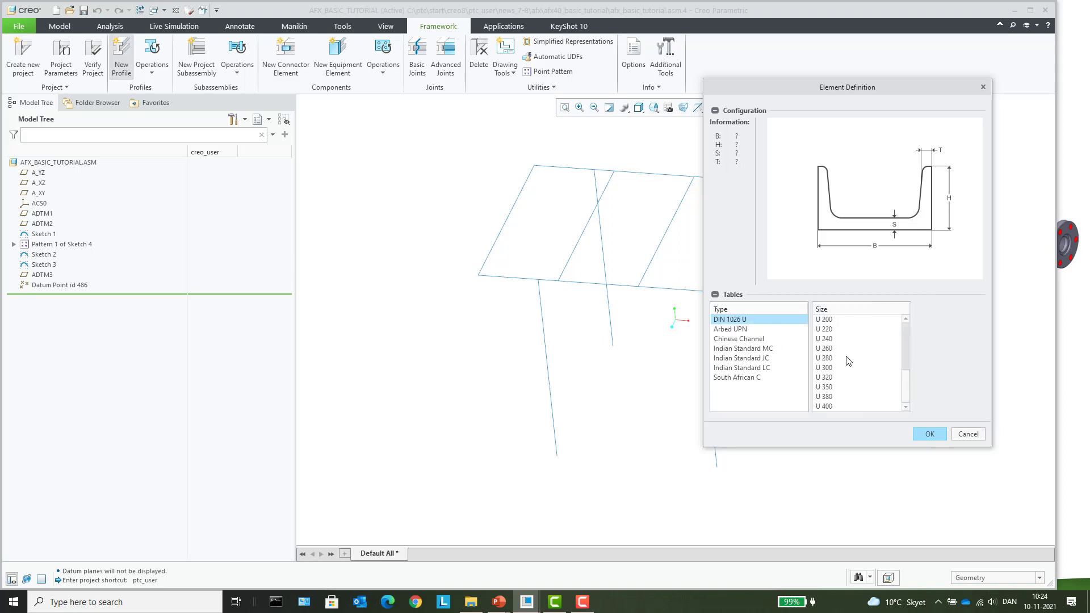
scroll(847, 352, "up", 3)
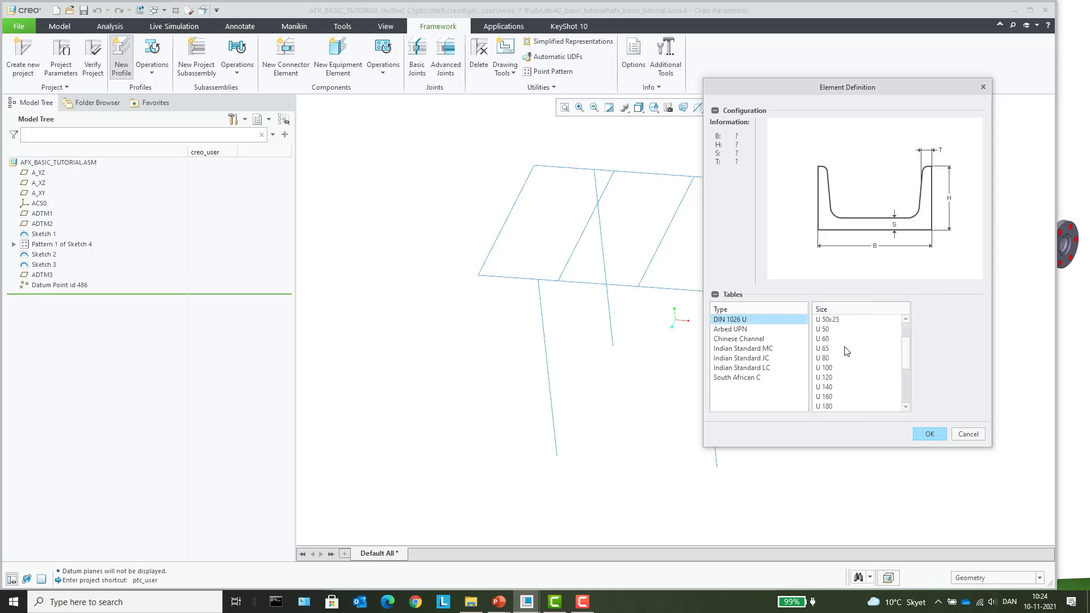
left_click(830, 389)
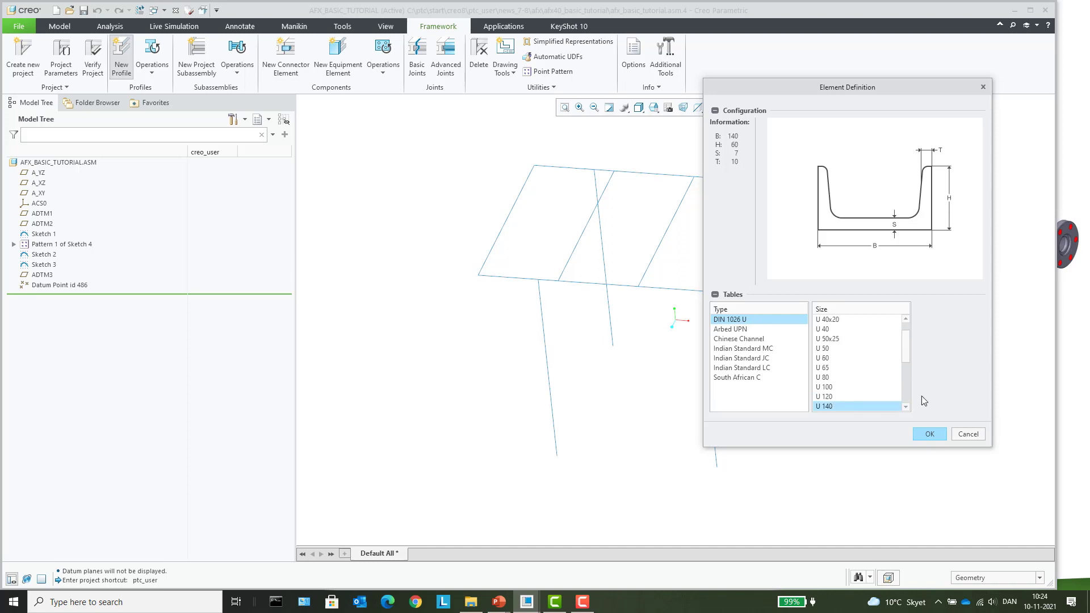
left_click(931, 435)
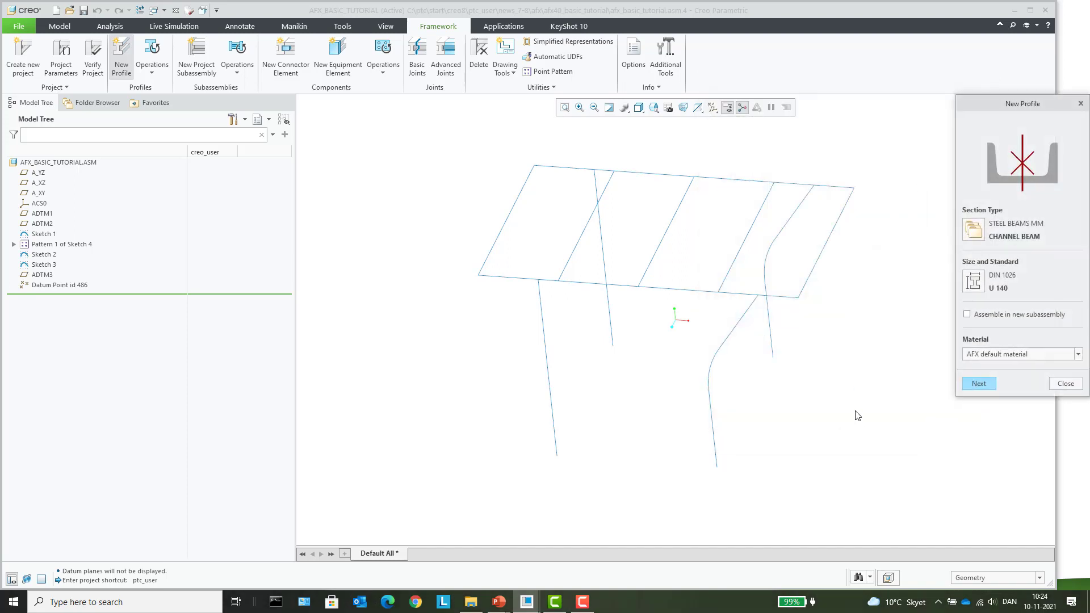
Place U 140 channel beams along the front long curve and the adjoining right side curve of Sketch 1, and finish profile creation.
left_click(969, 386)
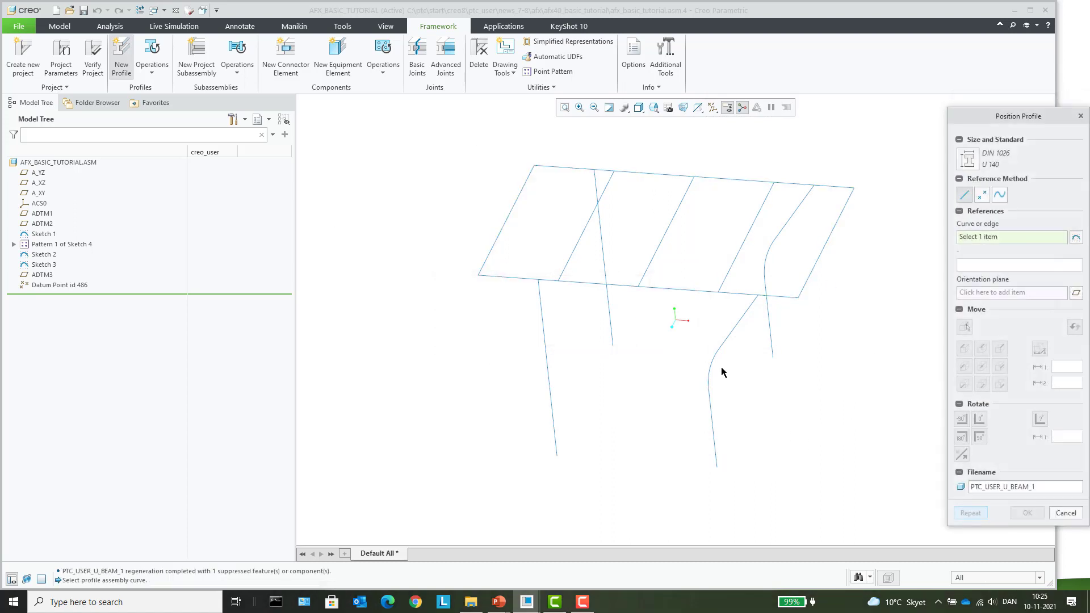
left_click(687, 289)
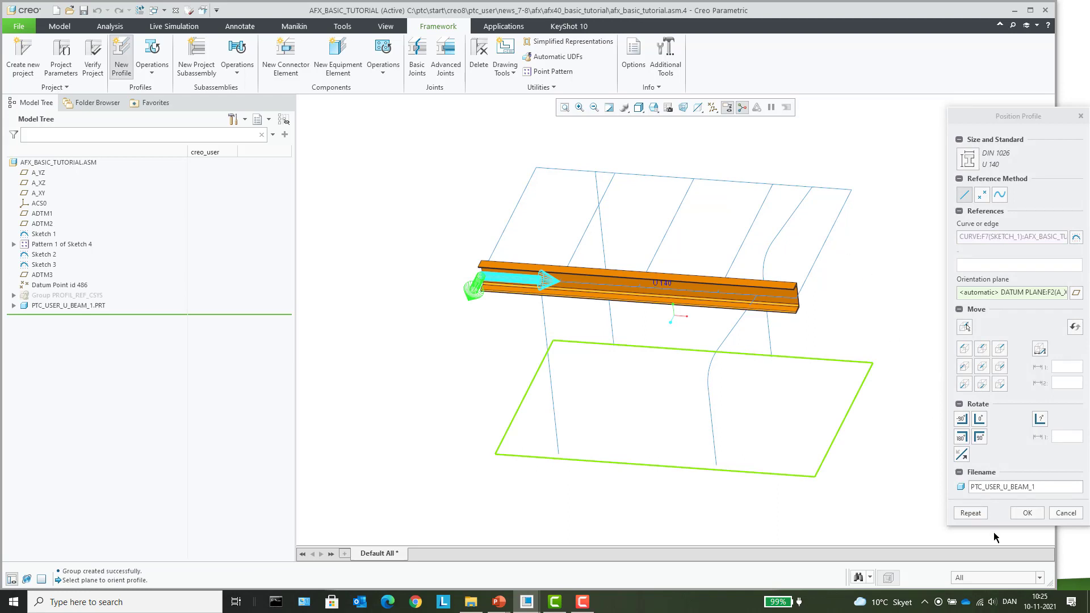
left_click(970, 513)
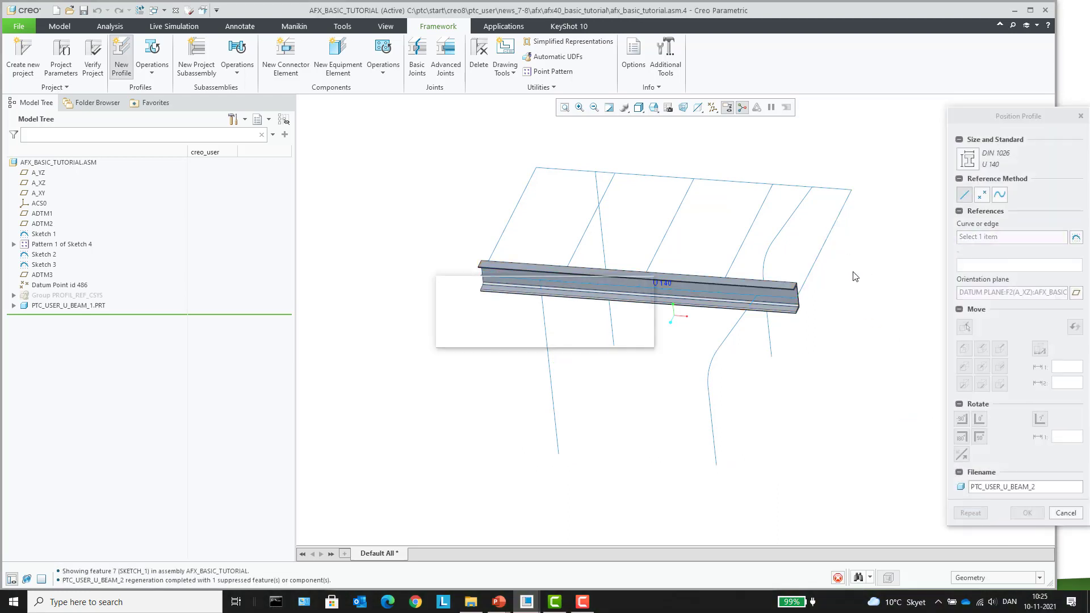
left_click(826, 255)
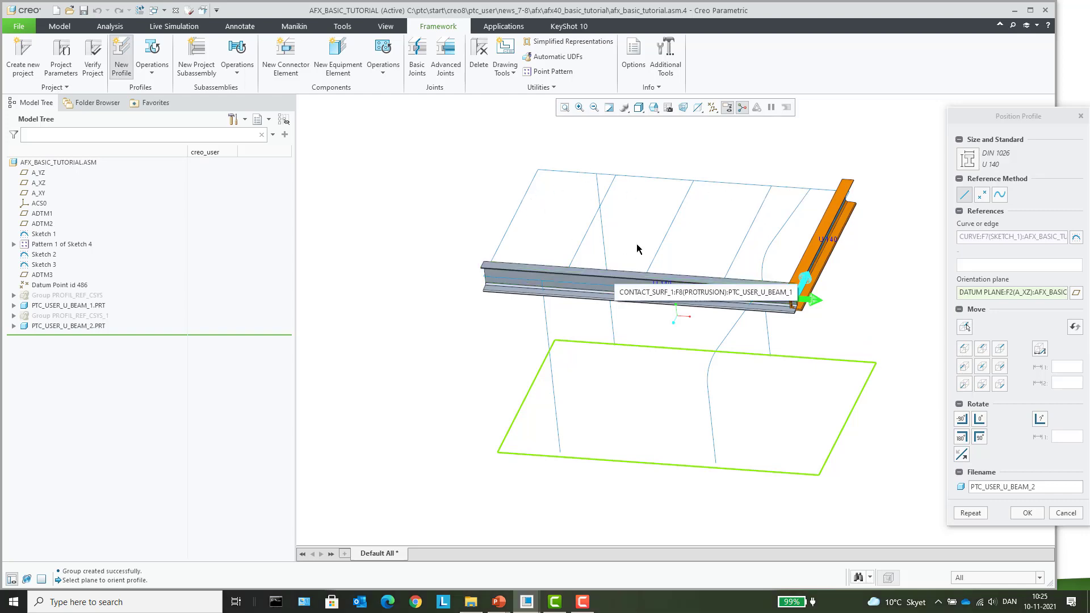
left_click(1025, 512)
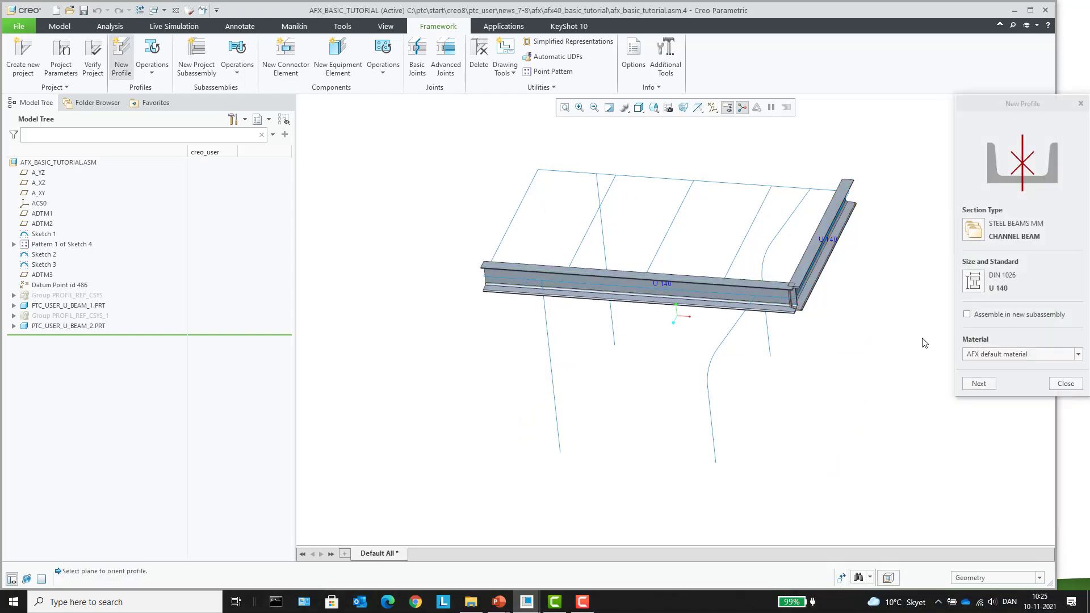
left_click(1065, 387)
Reuse the front long U 140 beam along the rear long curve of Sketch 1, rotated so its open side faces outward.
scroll(799, 280, "up", 2)
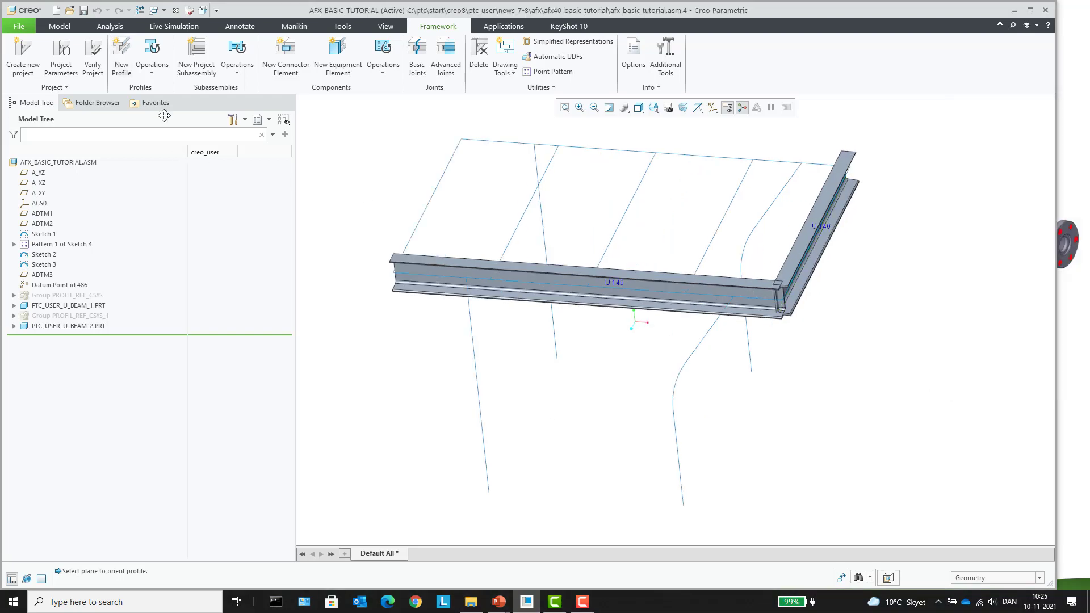
left_click(152, 59)
left_click(170, 86)
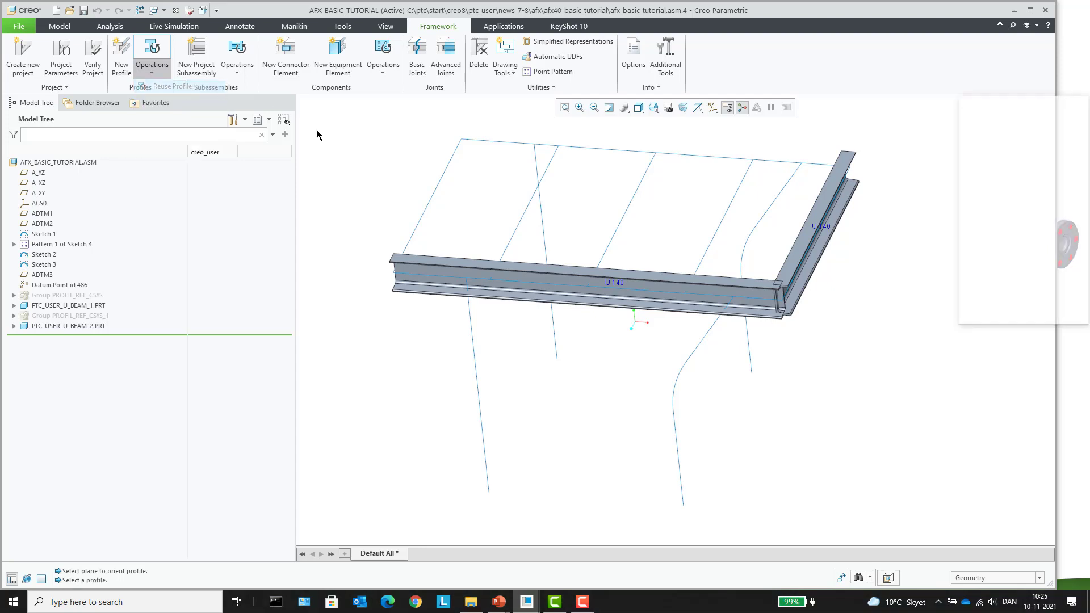
left_click(457, 271)
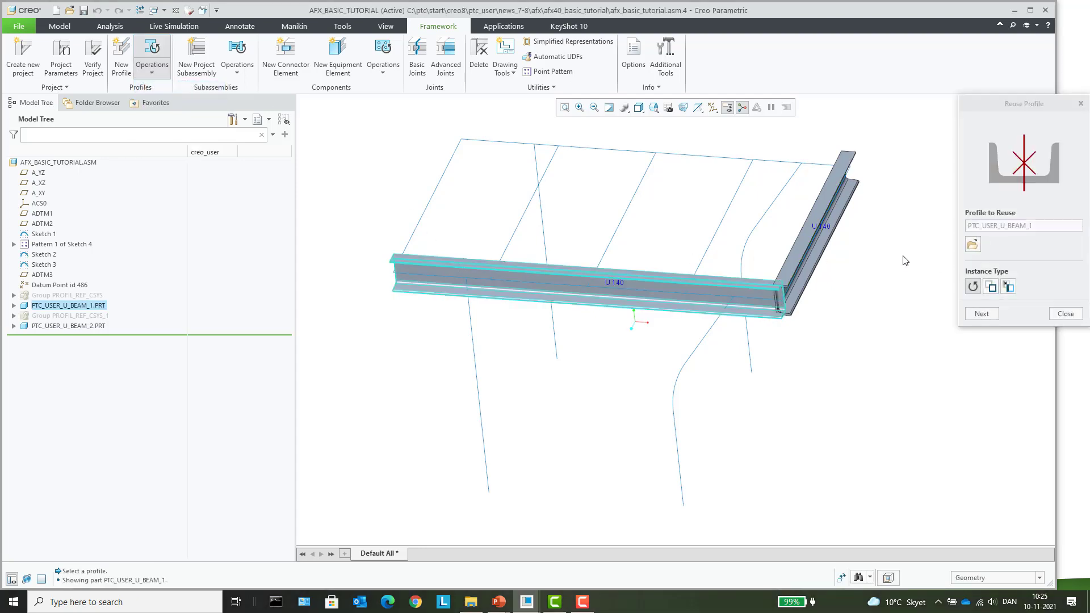
left_click(995, 316)
left_click(776, 159)
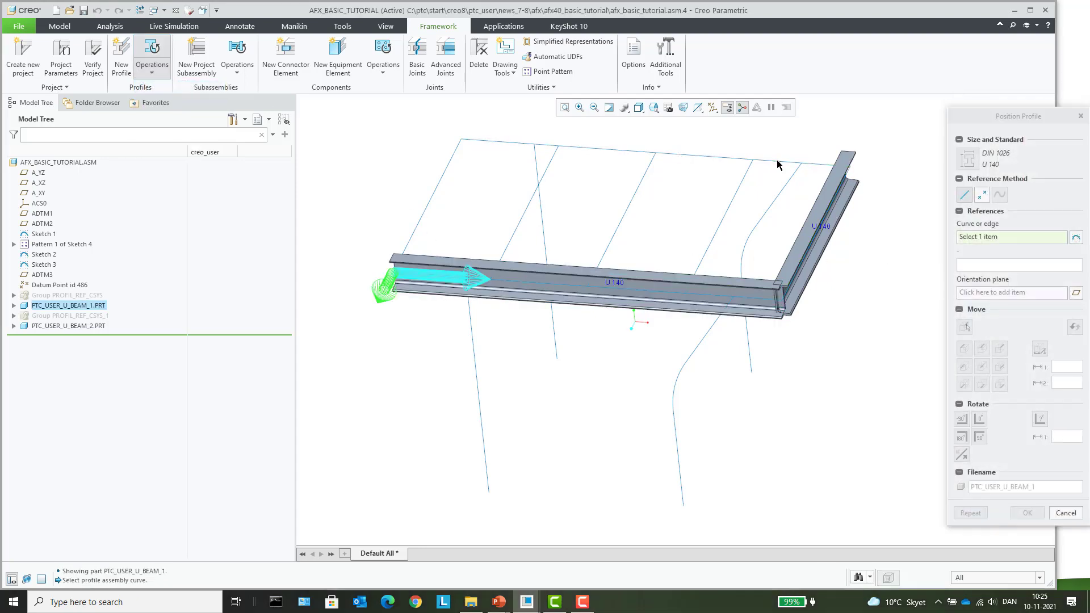
middle_click_drag(836, 310, 766, 285)
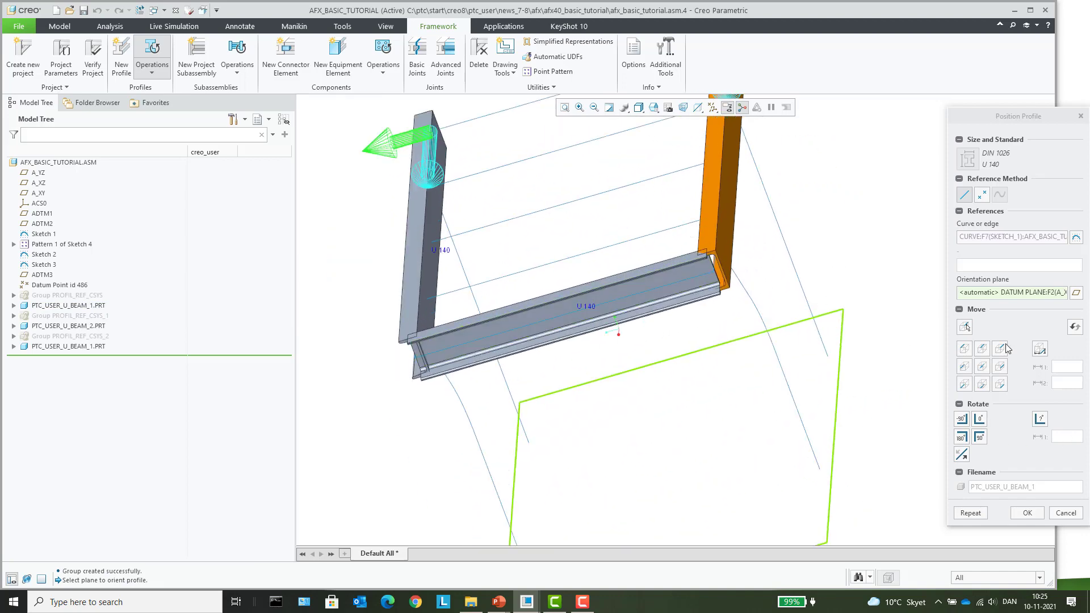
left_click(962, 420)
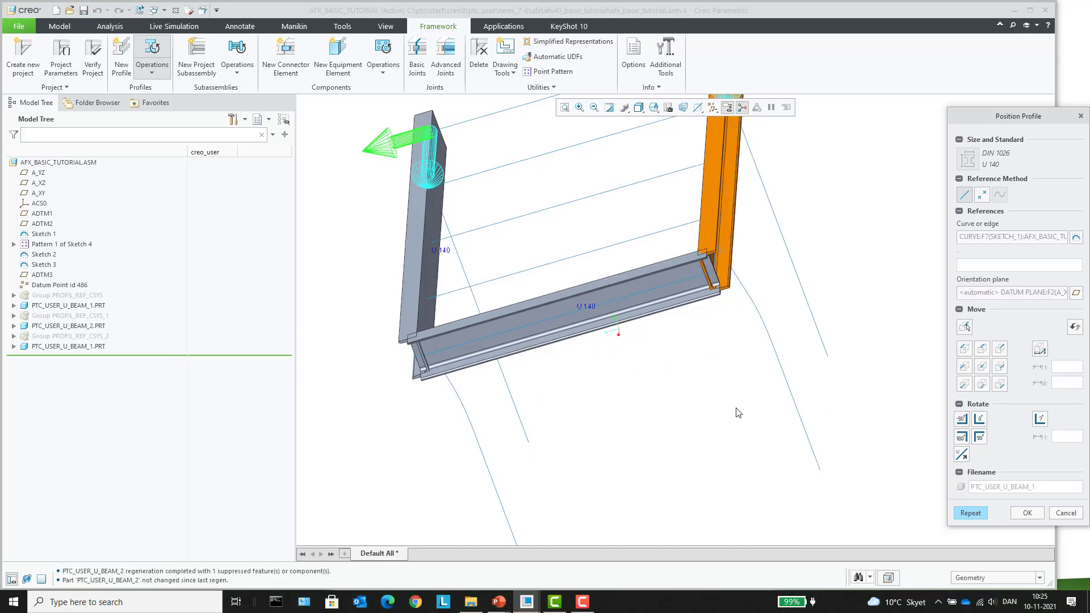
middle_click_drag(737, 413, 690, 385)
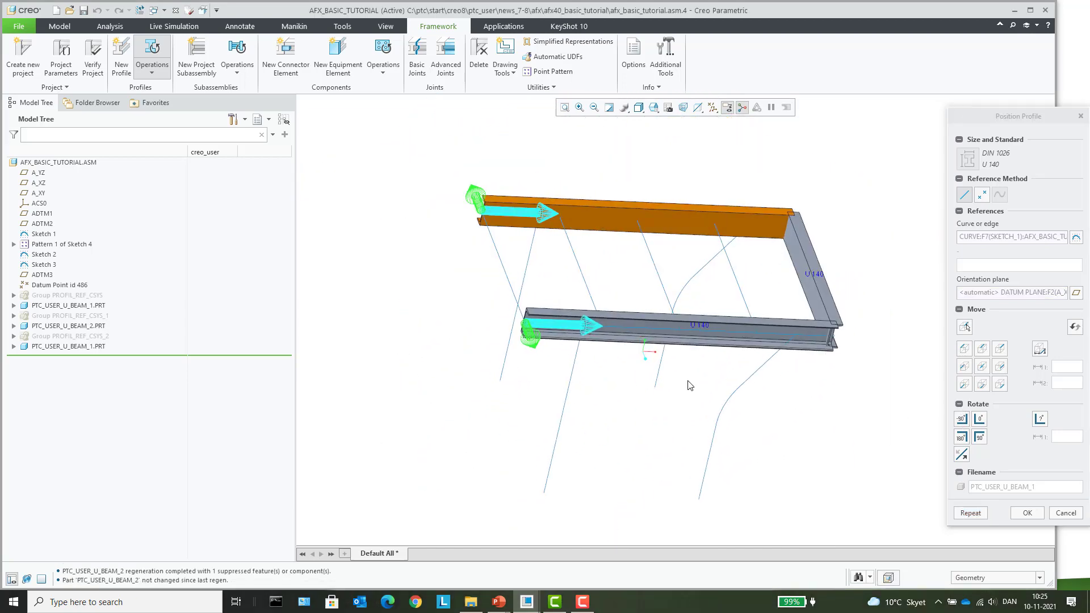
left_click(971, 513)
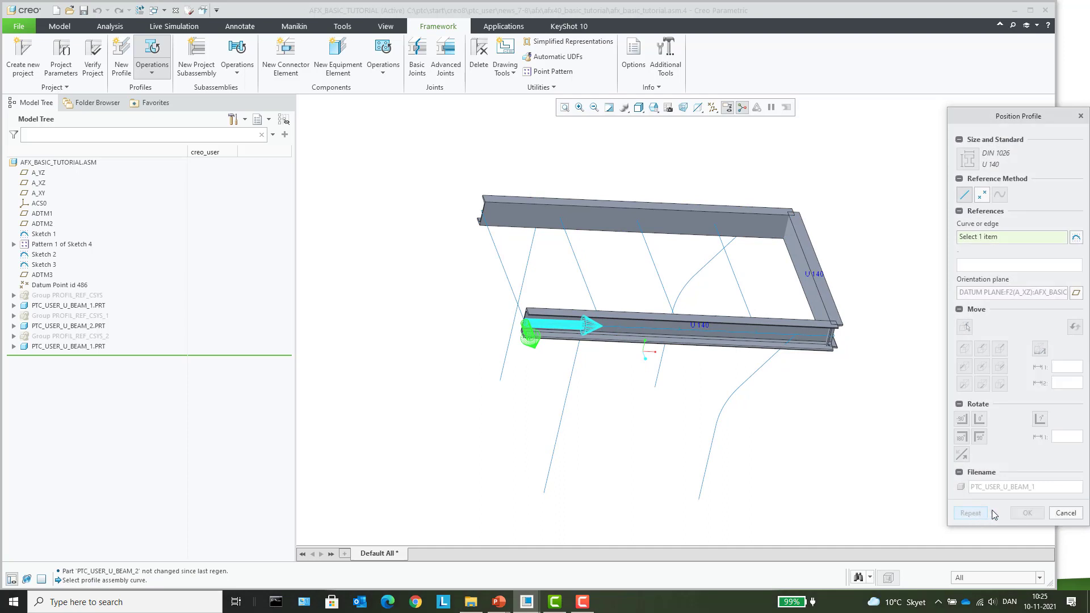
left_click(1065, 512)
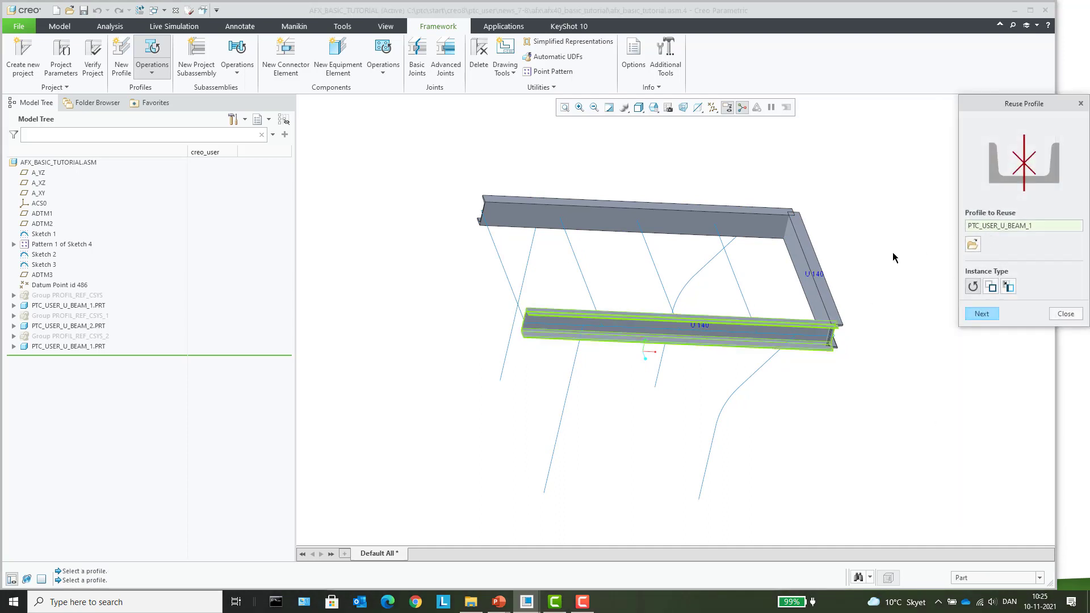
Reuse the right side U 140 beam along the opposite short curve, rotated so its open side faces outward, and finish reusing profiles.
left_click(822, 274)
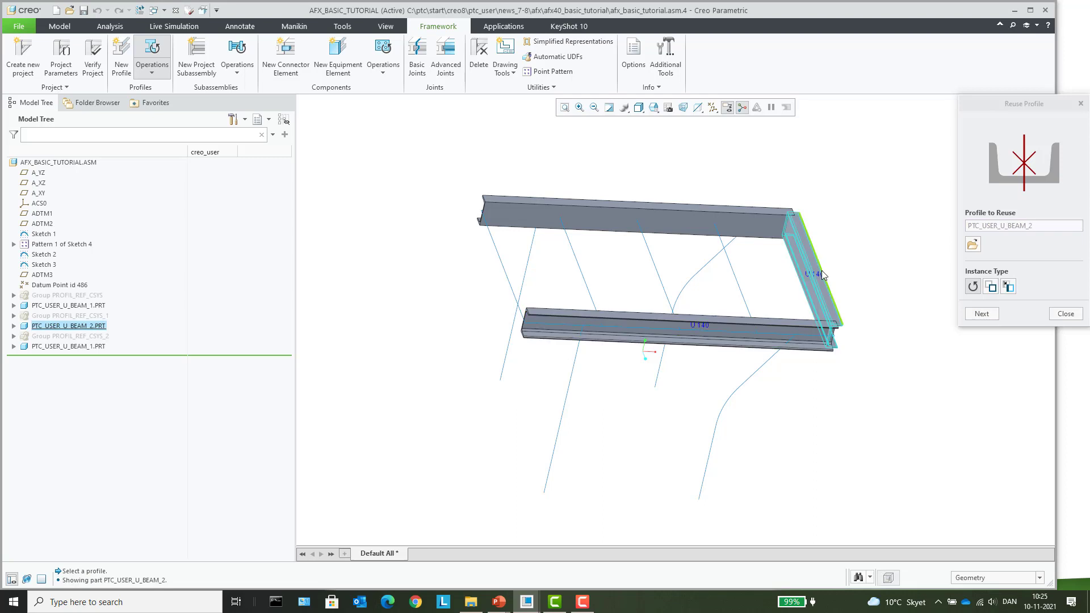
left_click(982, 317)
left_click(501, 262)
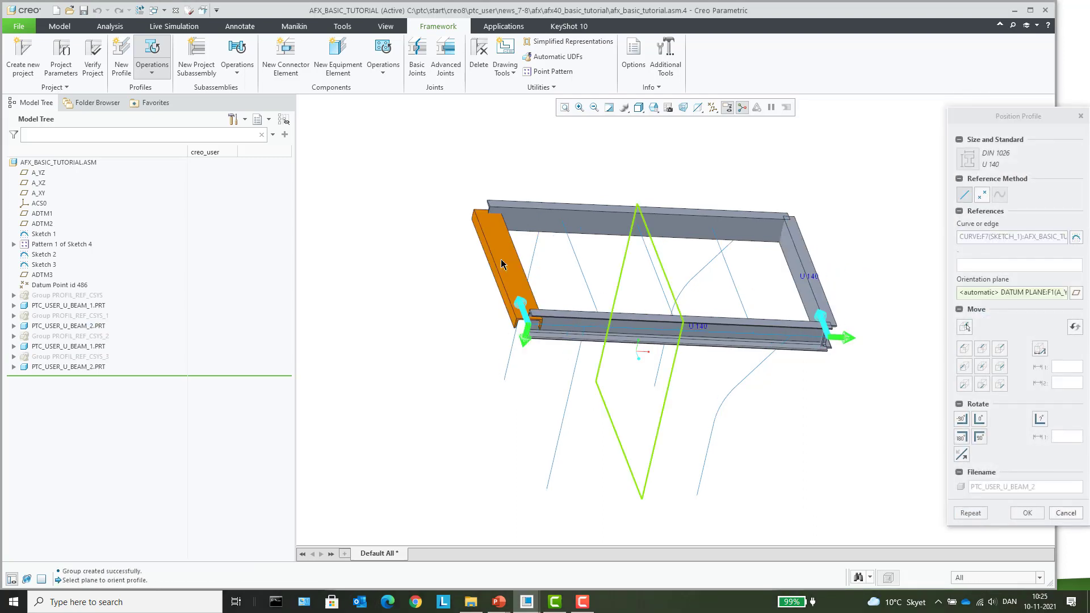
left_click(980, 420)
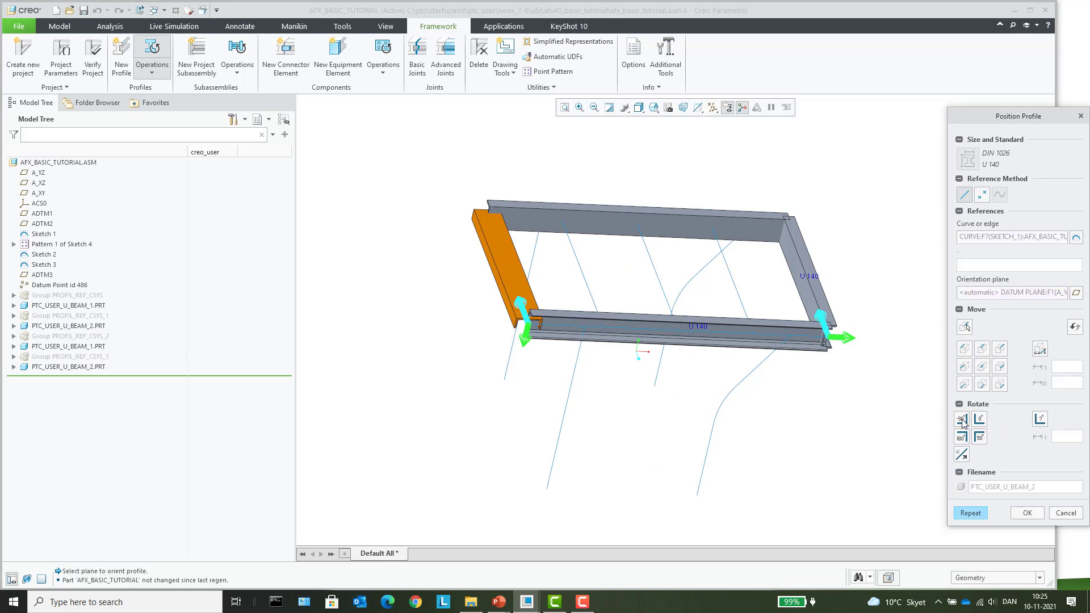
left_click(962, 420)
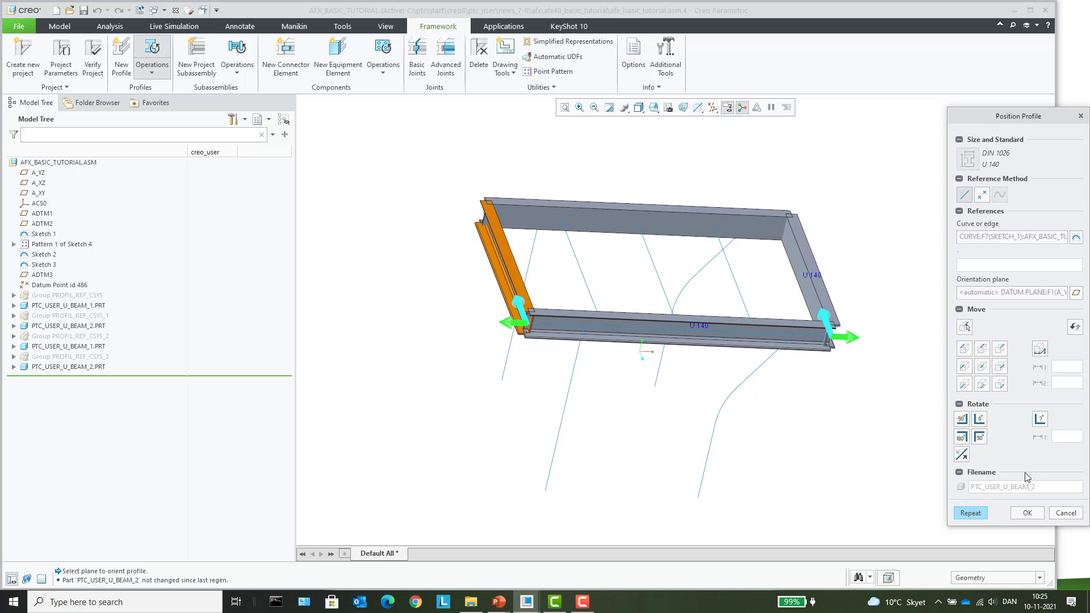
left_click(1028, 513)
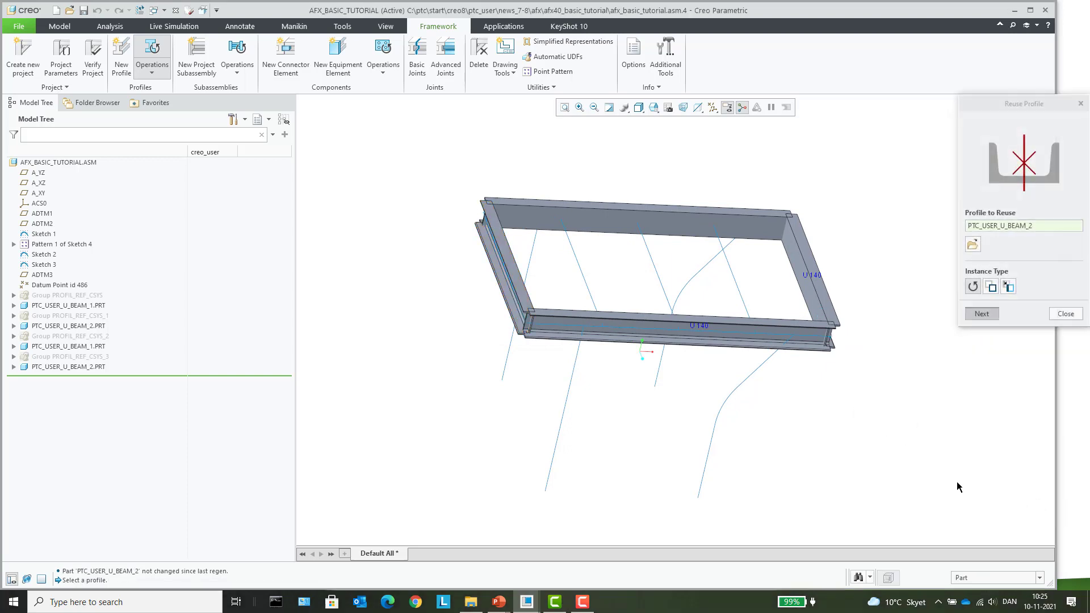
left_click(1065, 313)
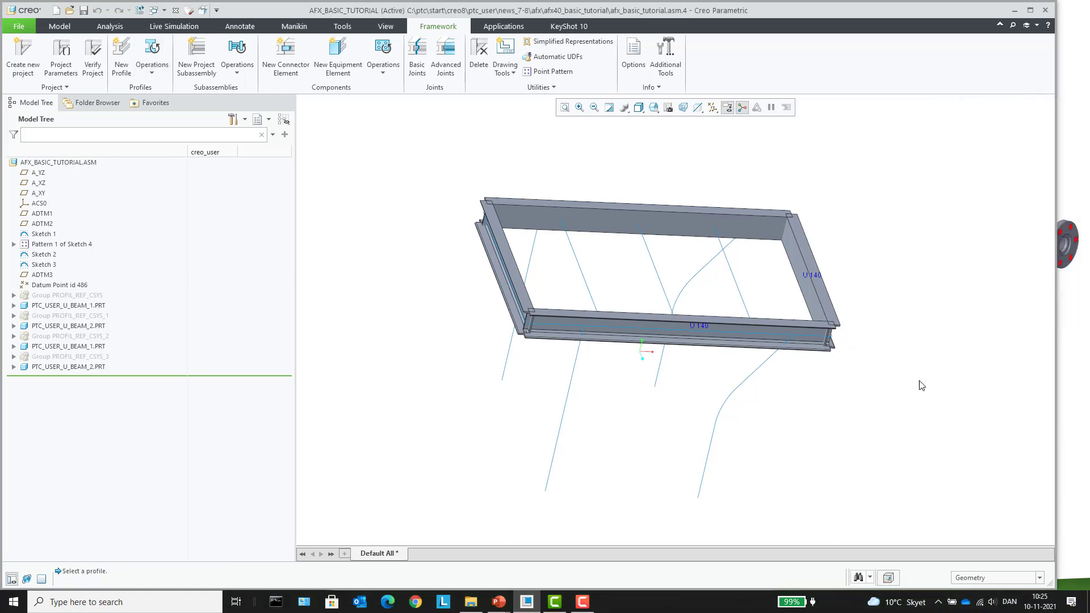
Start a new Steel Beams MM profile as I-Beam Narrow, type DIN 1025 I, size 140.
middle_click_drag(920, 382, 880, 375)
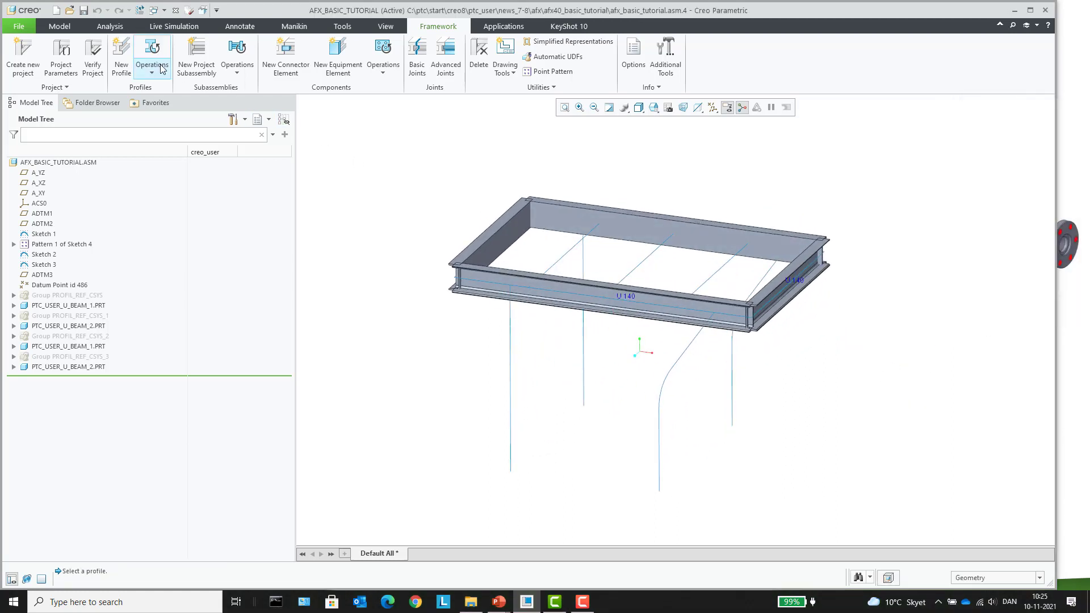
left_click(122, 57)
left_click(972, 229)
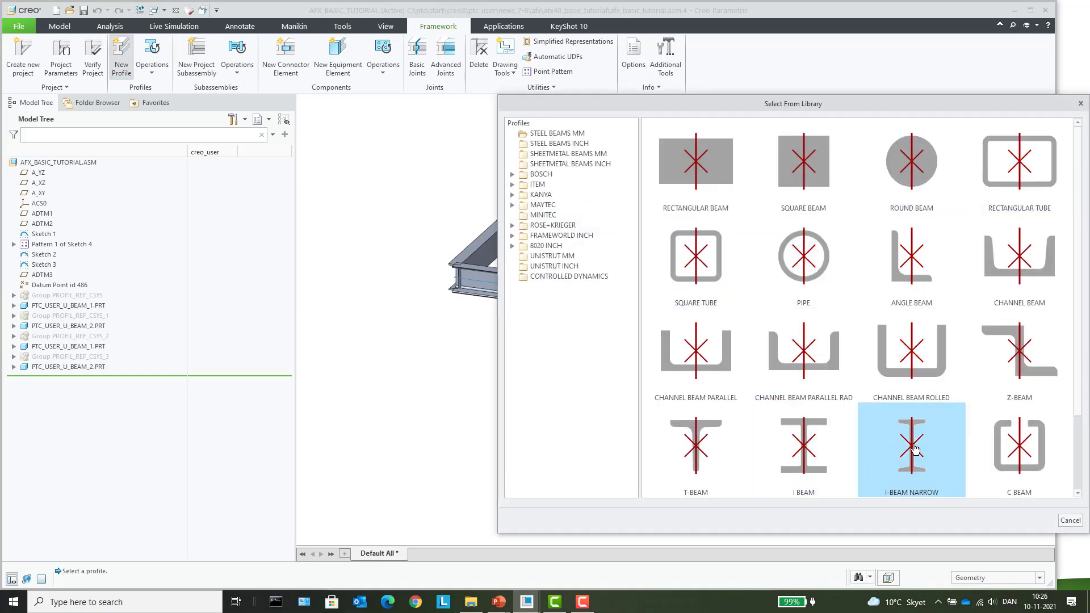
left_click(913, 448)
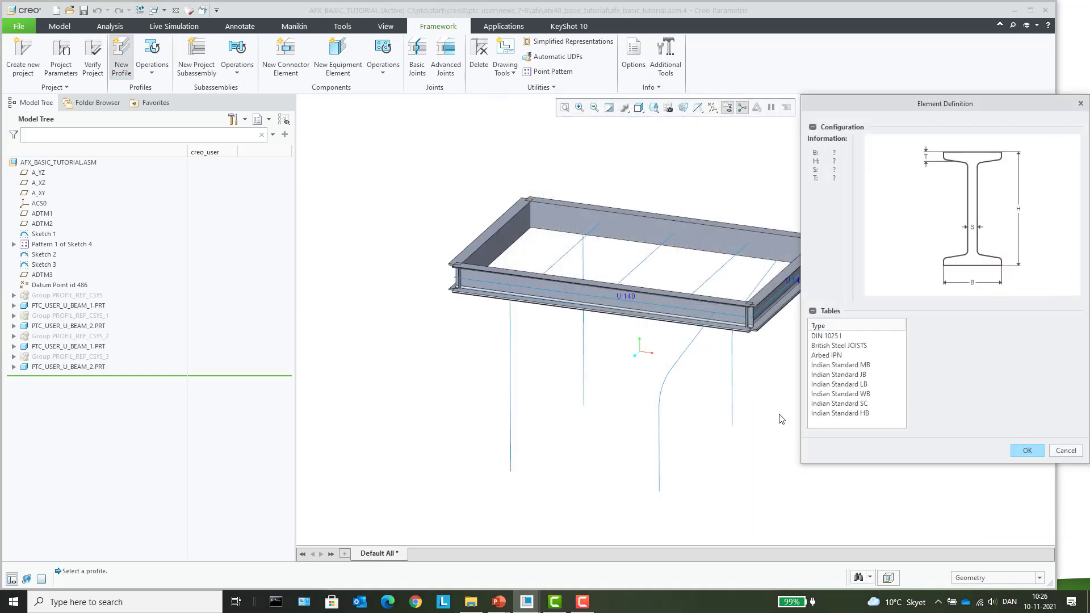
left_click(828, 338)
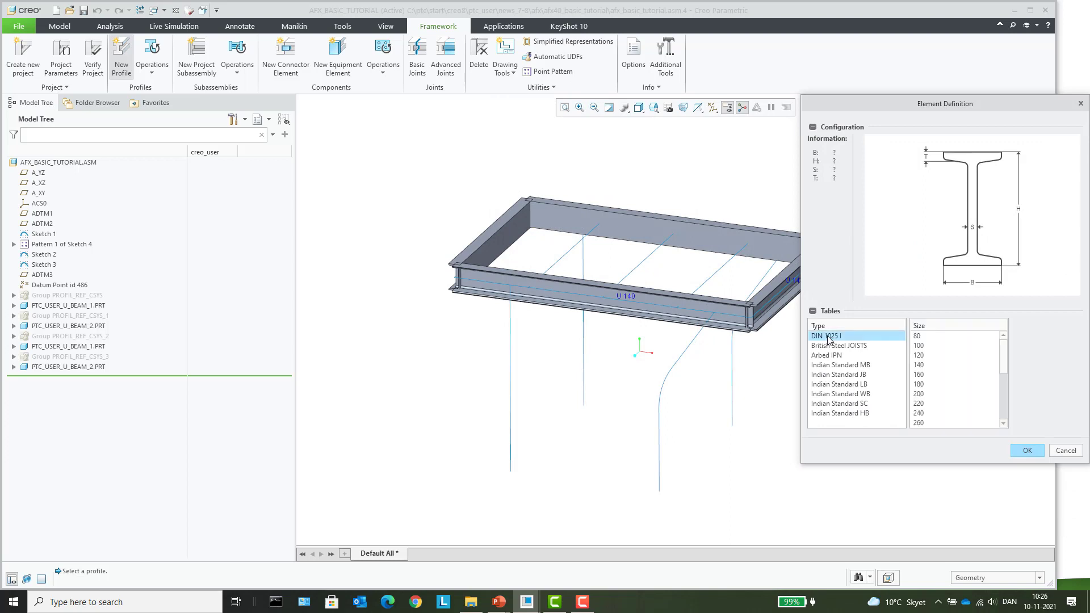
left_click(918, 365)
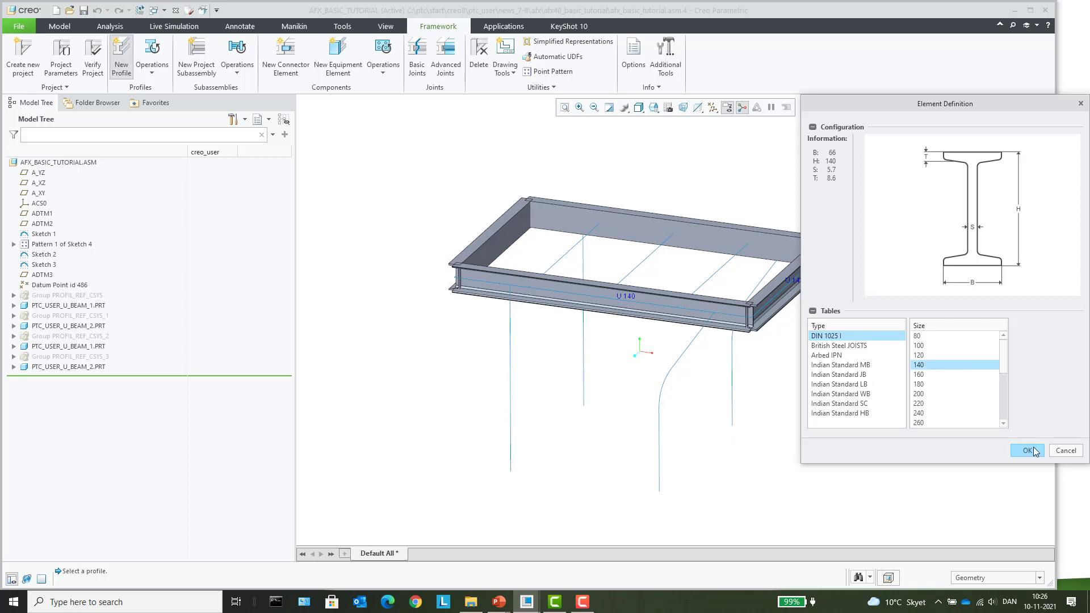
left_click(1028, 451)
left_click(979, 383)
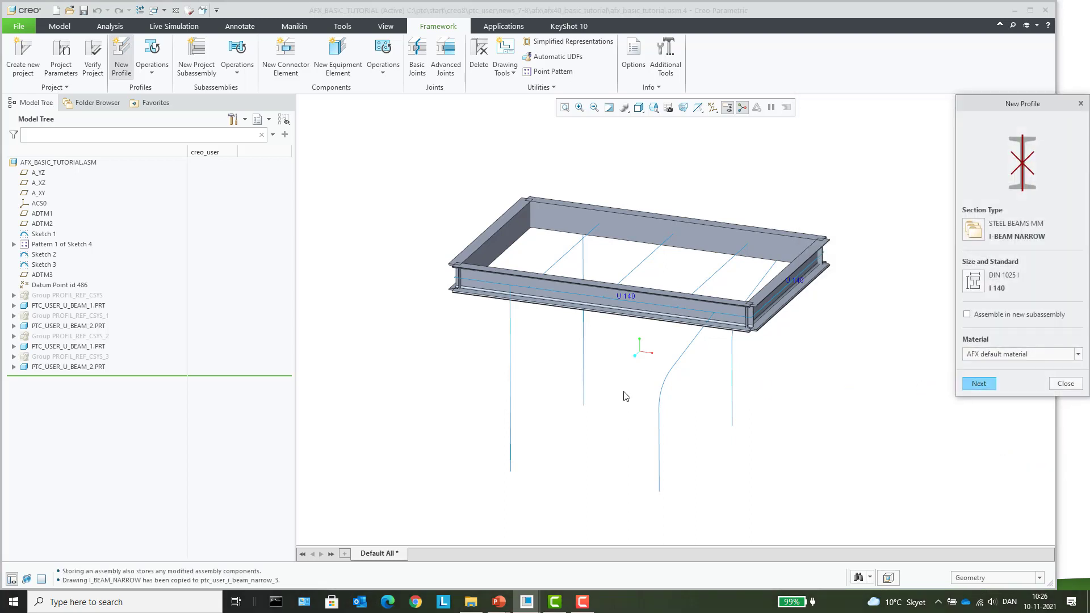
Place a bent I 140 beam along the front curved leg of Sketch 2, using its vertical and slanted segments as start and end curves.
left_click(511, 378)
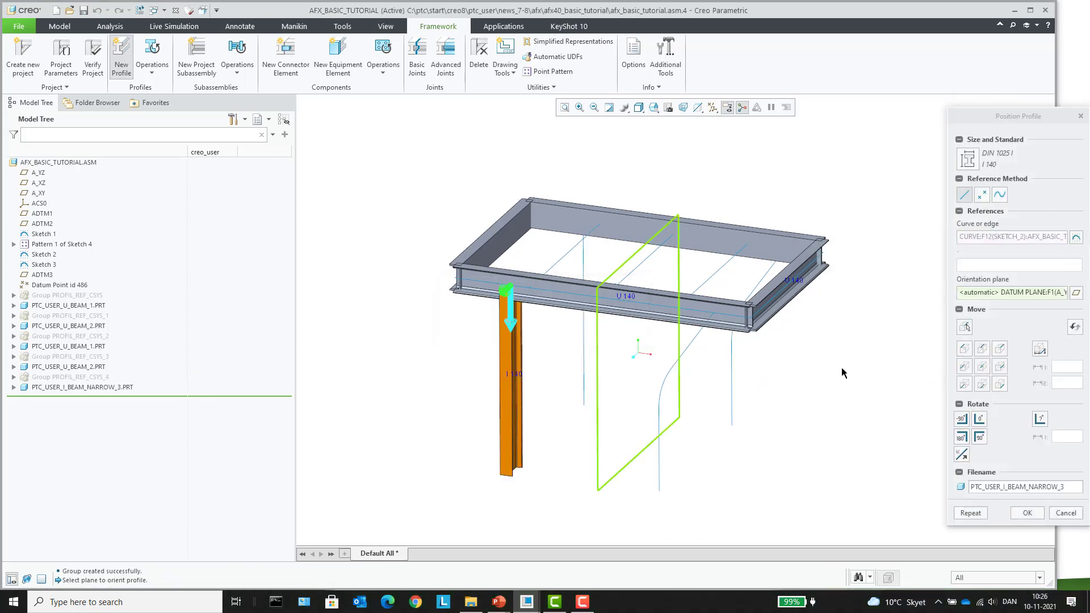
left_click(961, 419)
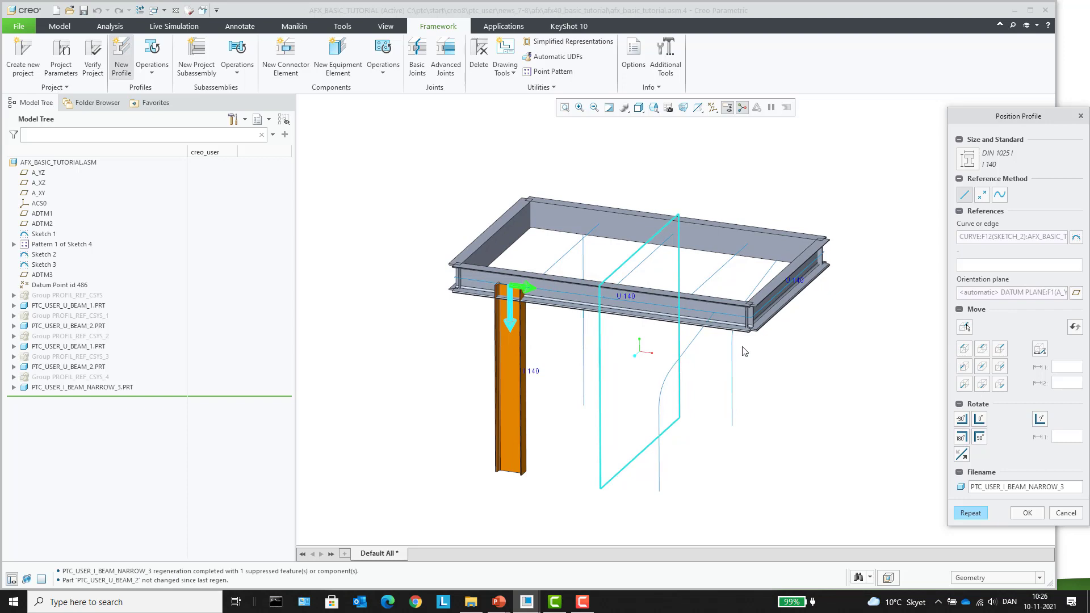
left_click(1001, 196)
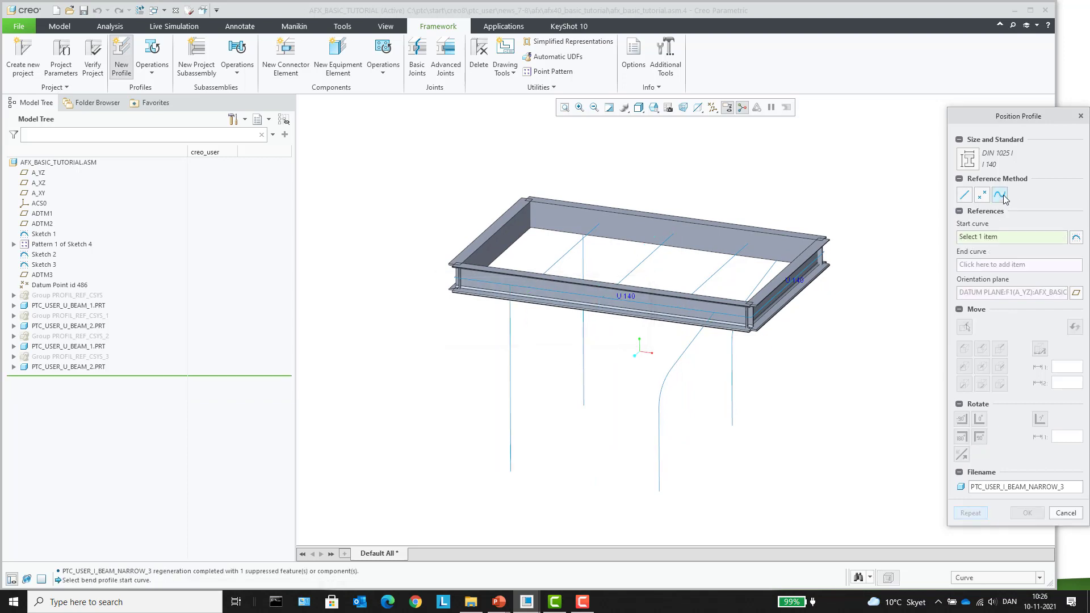
left_click(659, 465)
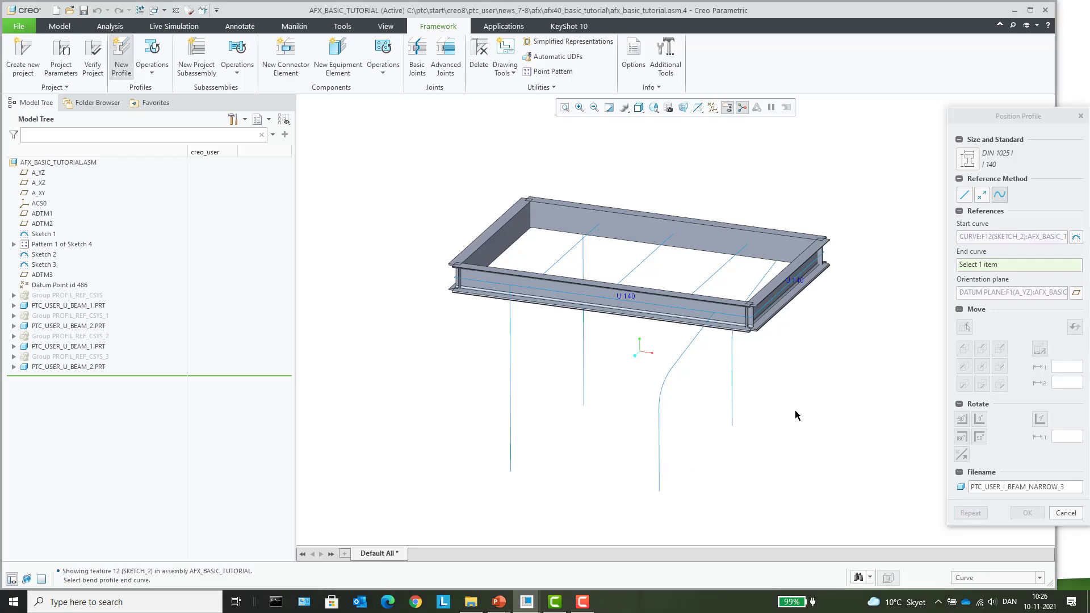
left_click(692, 342)
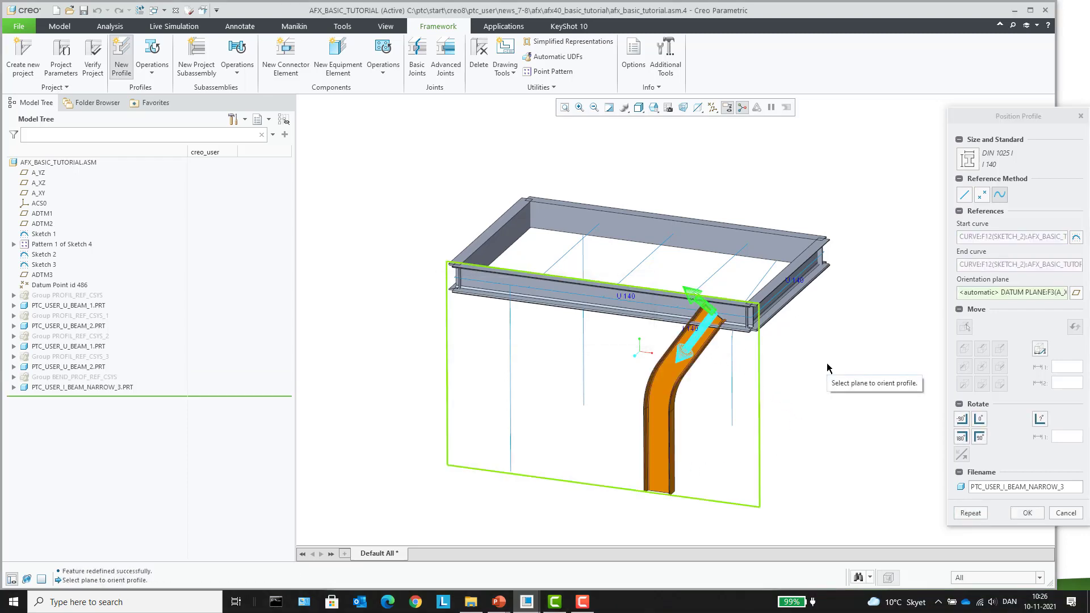
left_click(970, 512)
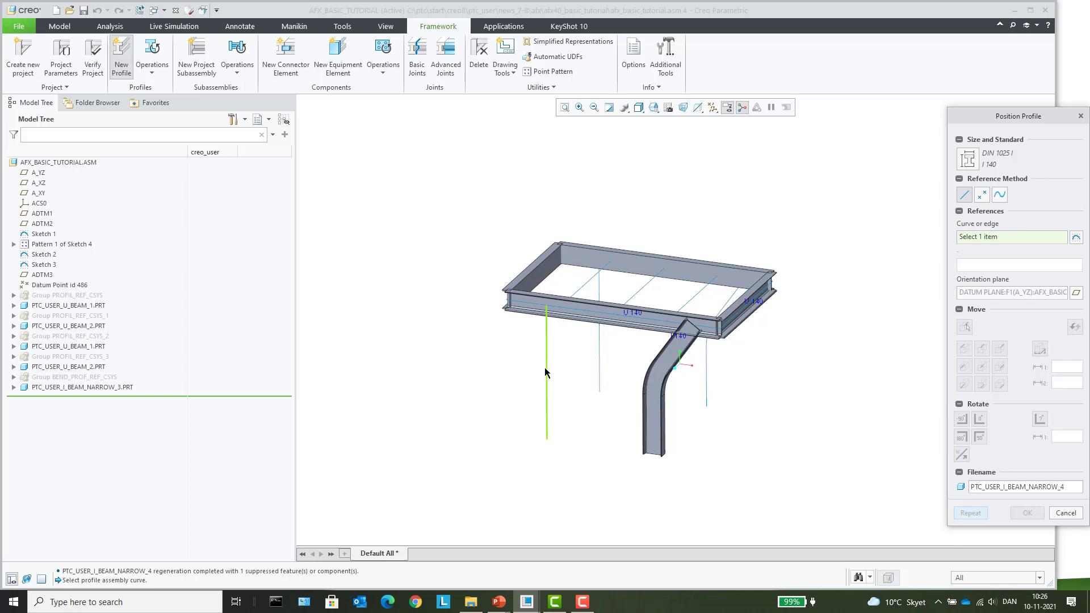
Place a straight I 140 beam along the front vertical leg curve, rotated so its web faces the front, and finish profile creation.
left_click(545, 371)
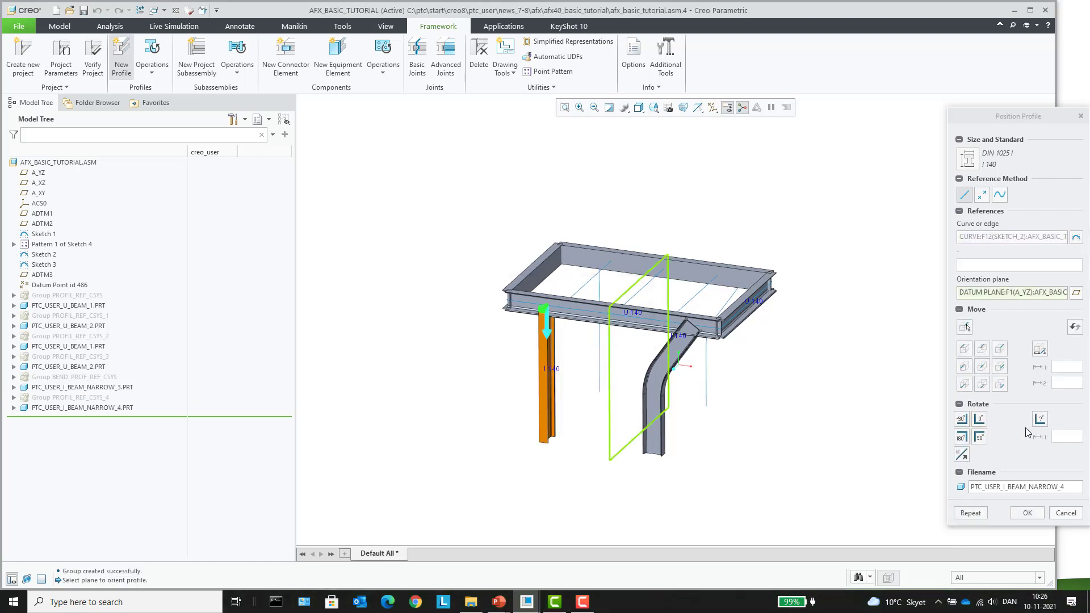
left_click(964, 425)
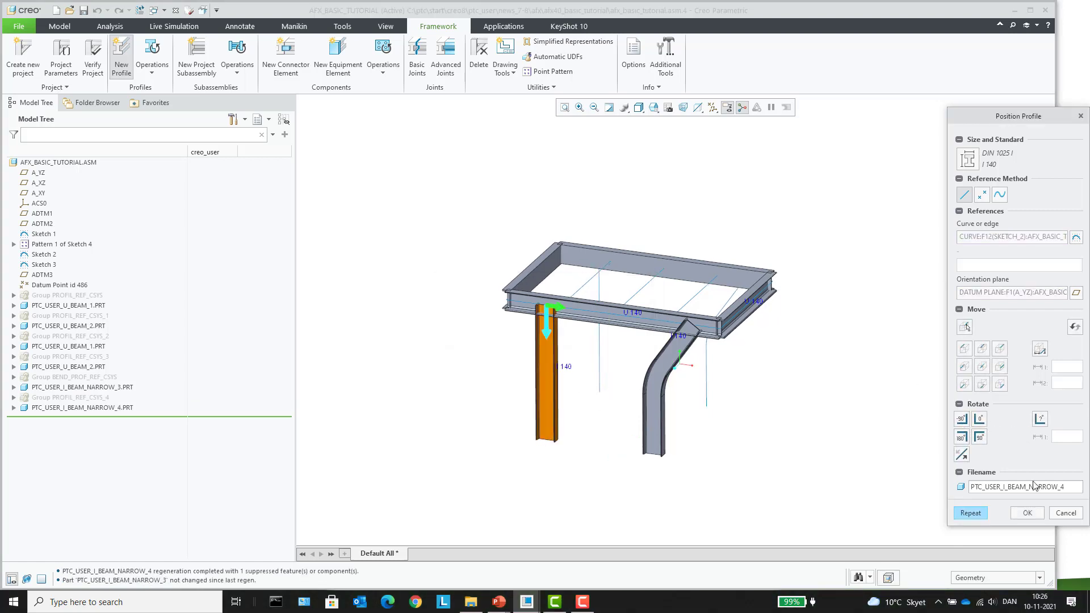
left_click(1026, 512)
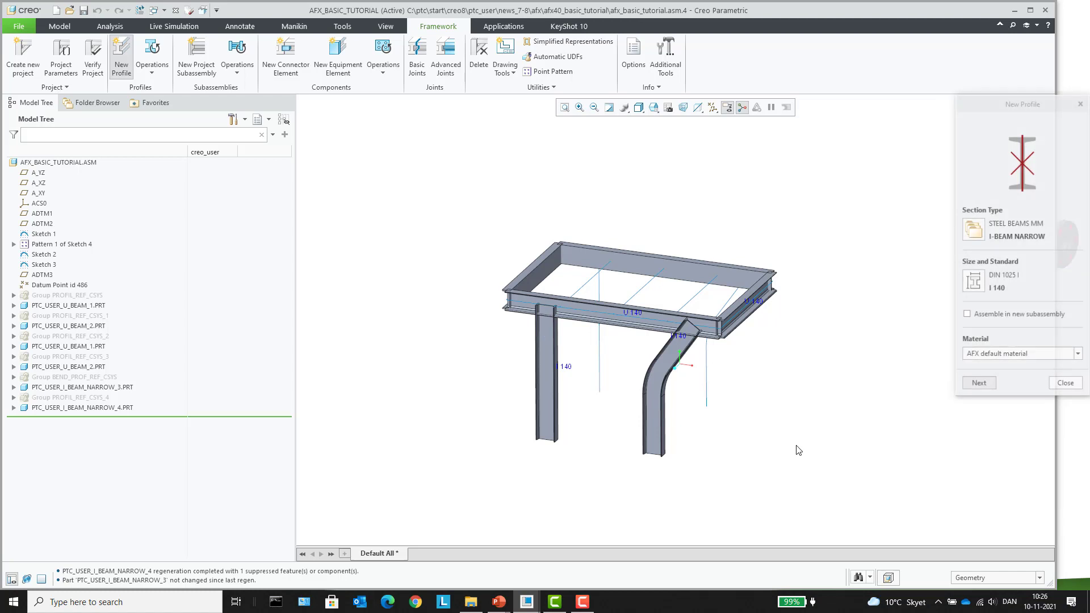
left_click(1065, 383)
scroll(920, 361, "down", 2)
scroll(886, 355, "up", 2)
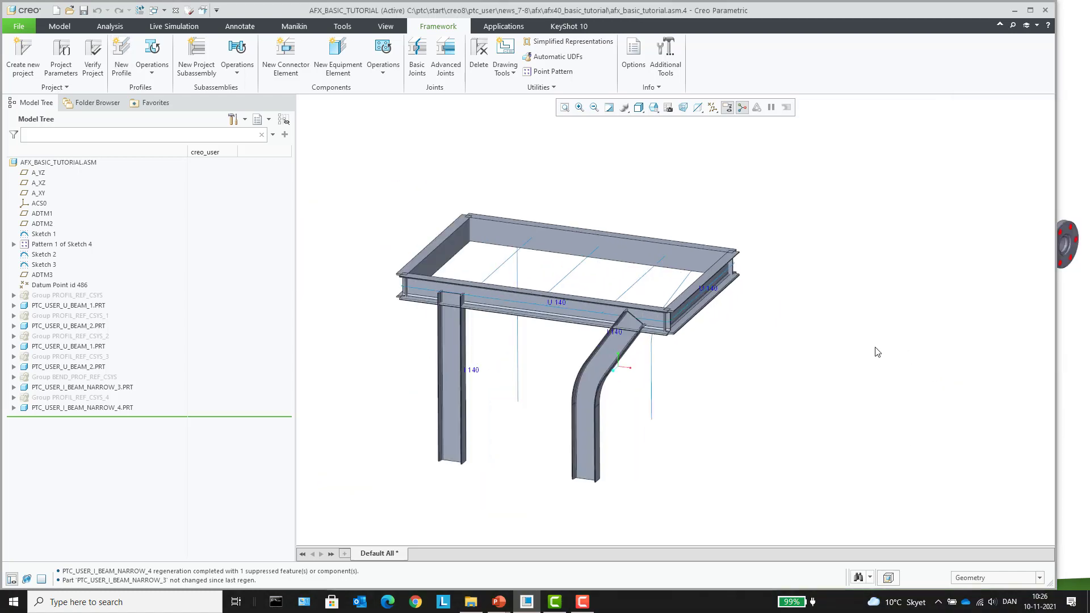
scroll(722, 300, "down", 2)
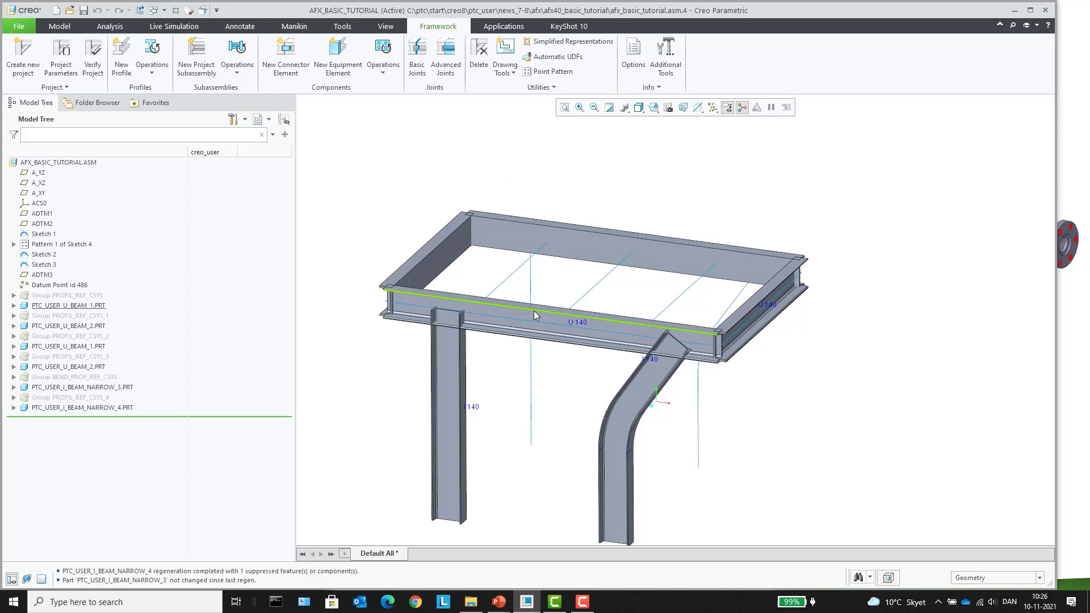
scroll(752, 229, "up", 2)
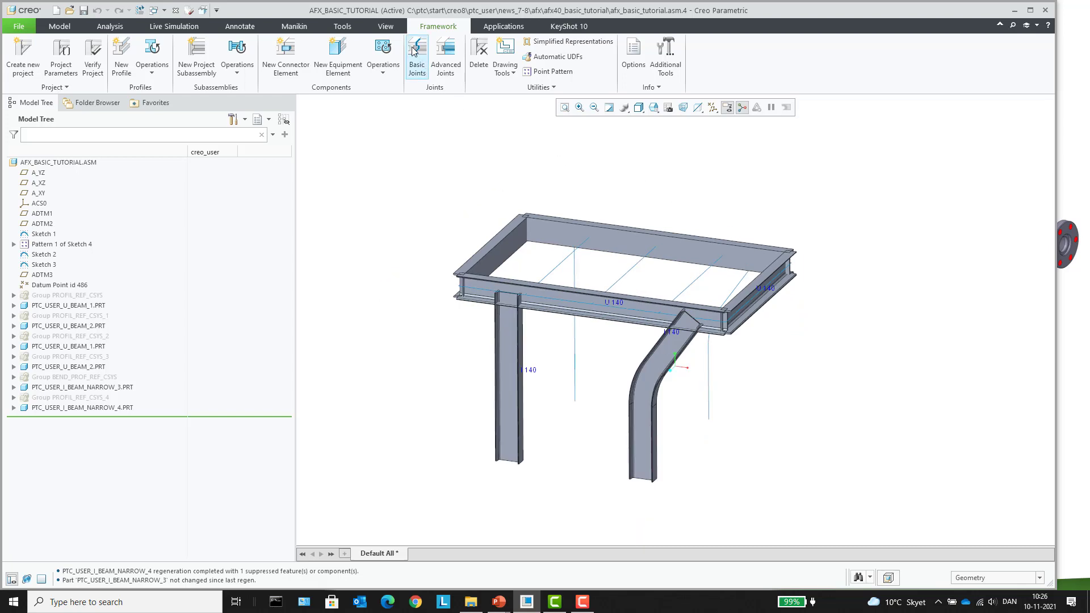
middle_click_drag(773, 336, 741, 370)
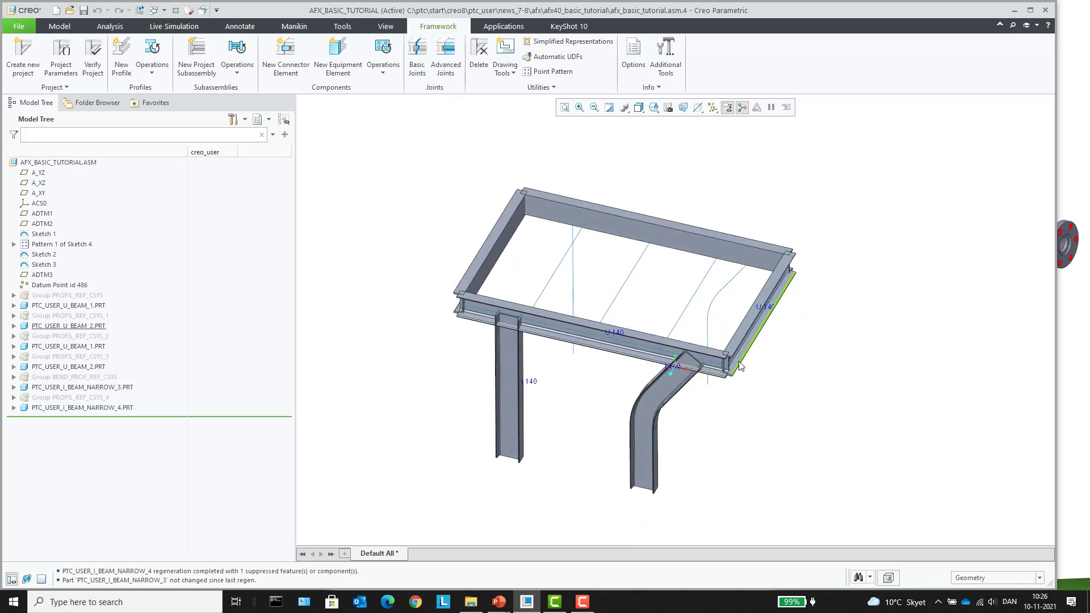
scroll(738, 367, "down", 4)
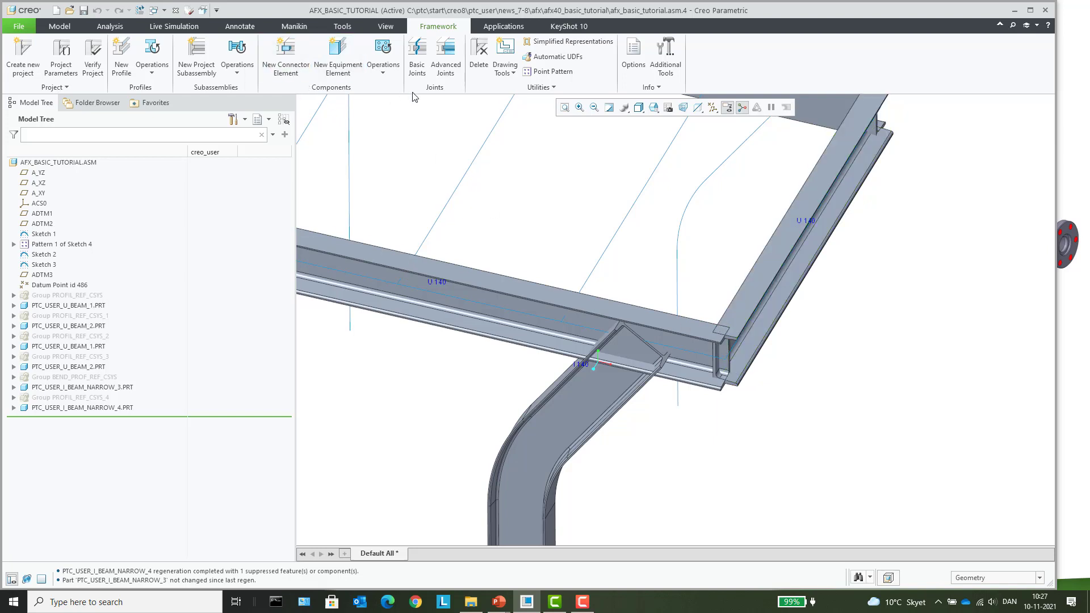
Join the front long U 140 beam and the adjacent short U 140 beam at their shared corner with a mitred Basic Joint.
left_click(417, 57)
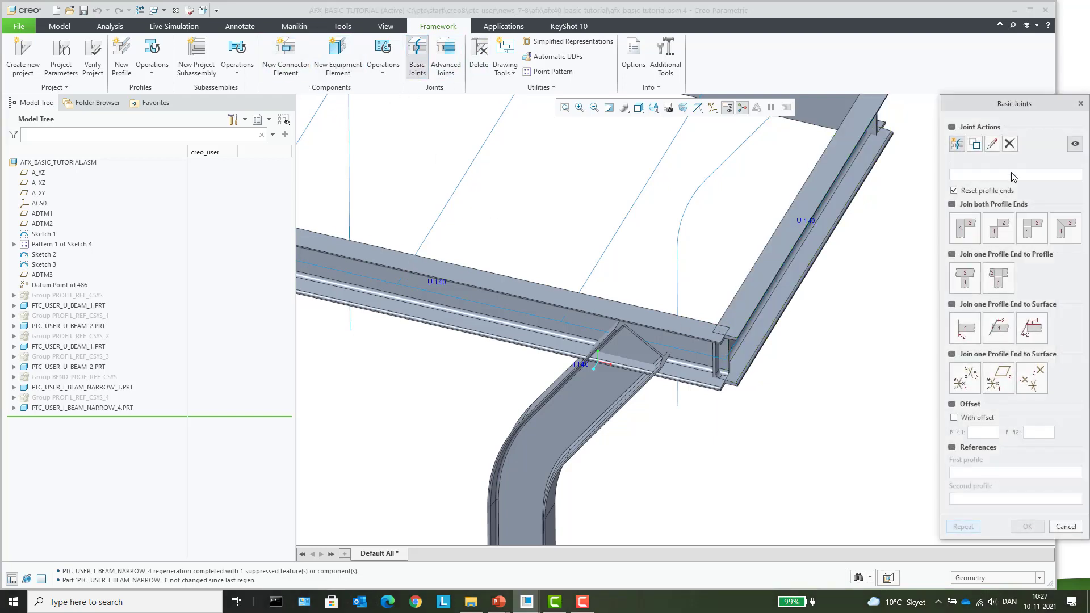
left_click(1063, 231)
left_click(693, 335)
left_click(746, 316)
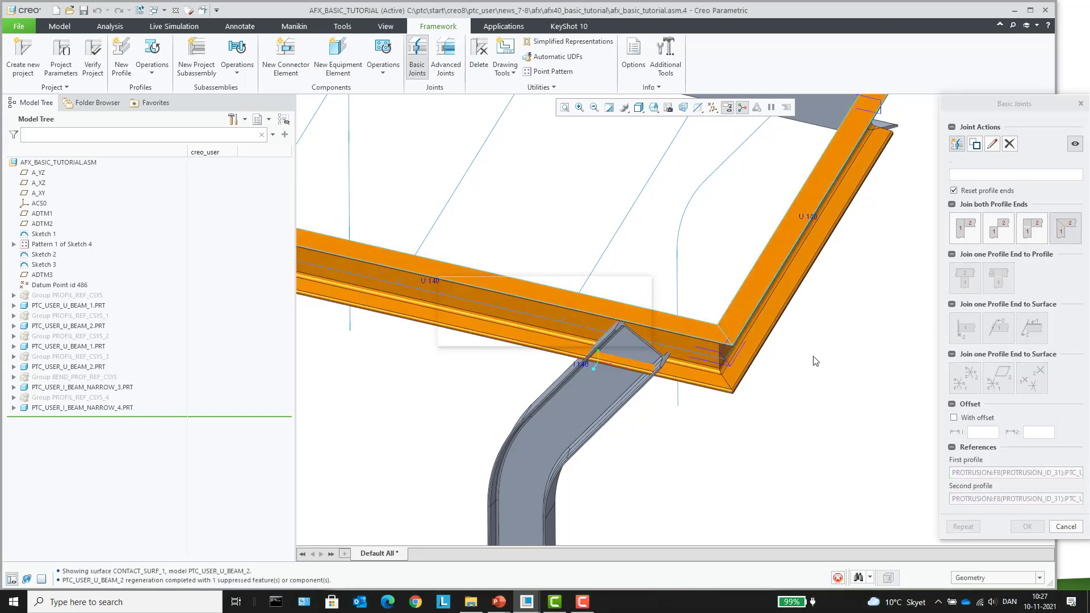
scroll(813, 375, "down", 2)
scroll(879, 189, "up", 2)
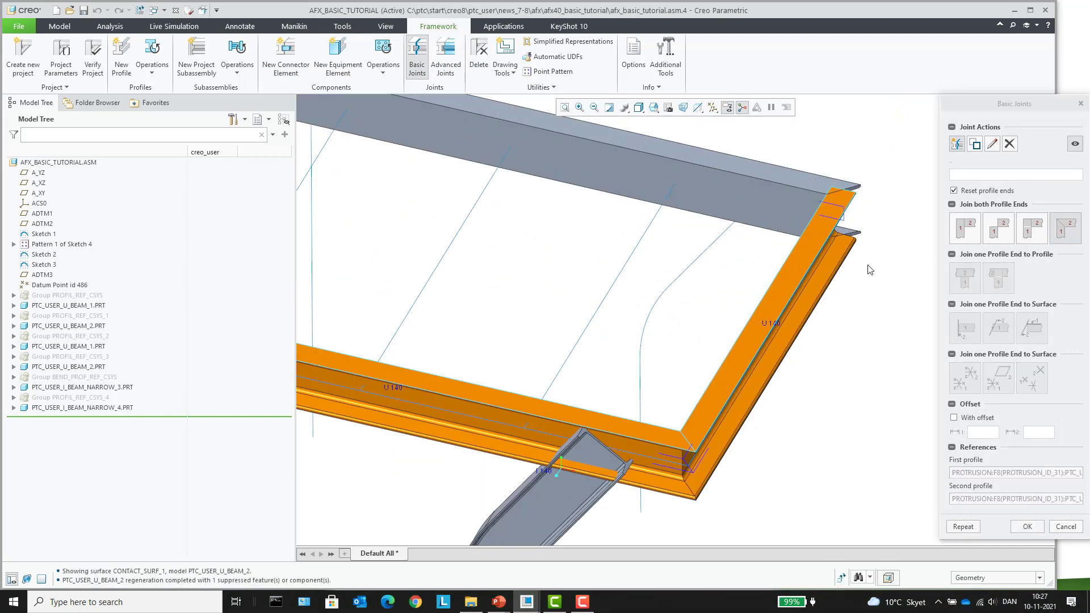
scroll(498, 157, "down", 2)
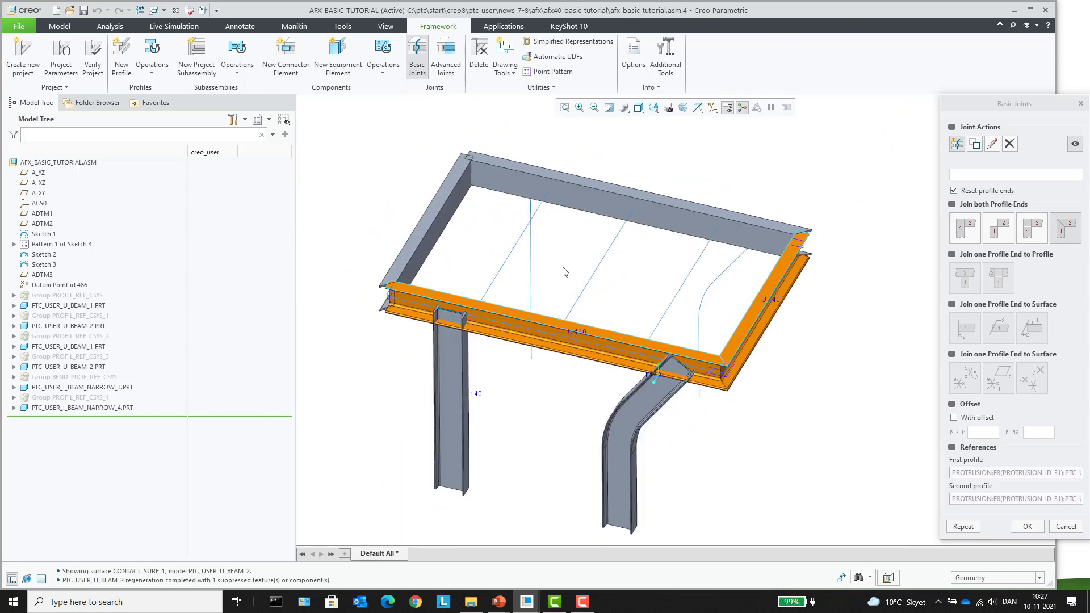
Repeat the mitred joint between the rear long U 140 beam and the other short beam at the diagonally opposite corner.
scroll(501, 172, "up", 3)
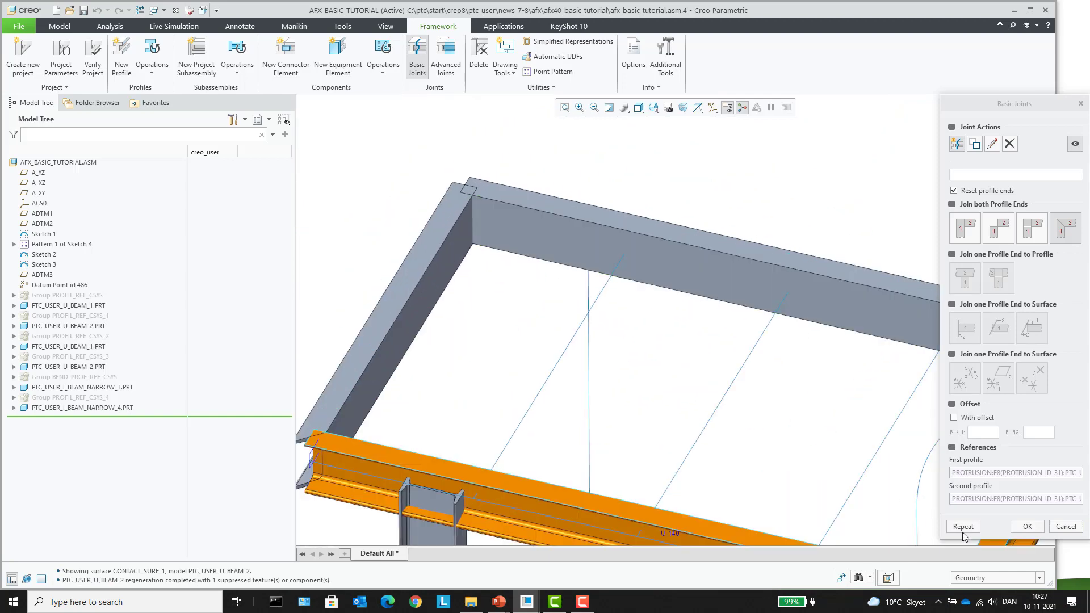
left_click(963, 533)
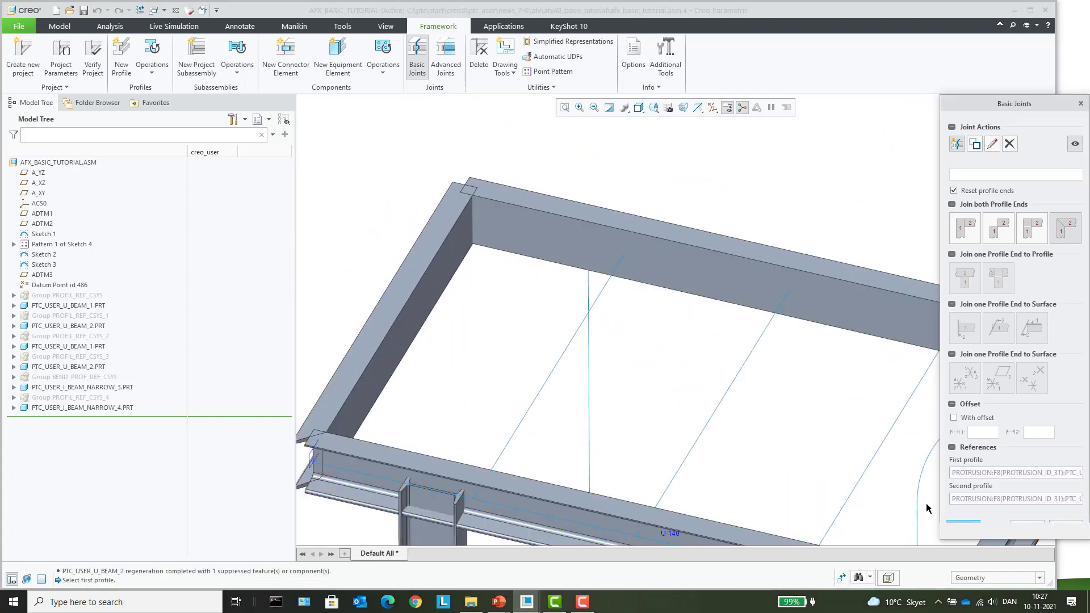
left_click(531, 186)
scroll(606, 166, "down", 4)
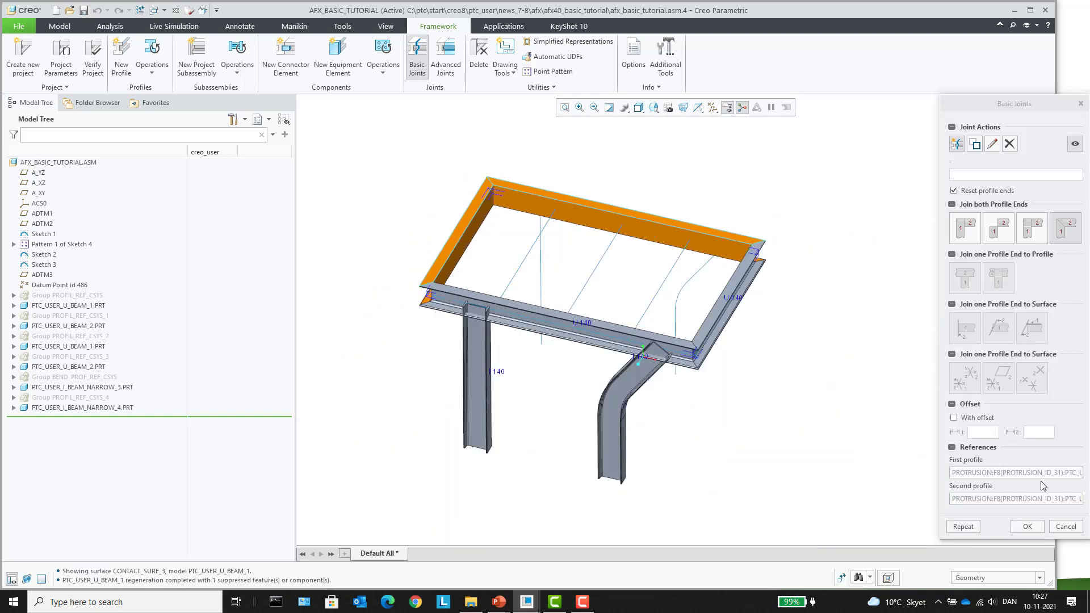
Join the upper end of the straight I 140 leg to the front U 140 beam, keeping the U beam as the unchanged profile.
left_click(972, 528)
scroll(715, 420, "up", 2)
scroll(483, 290, "up", 3)
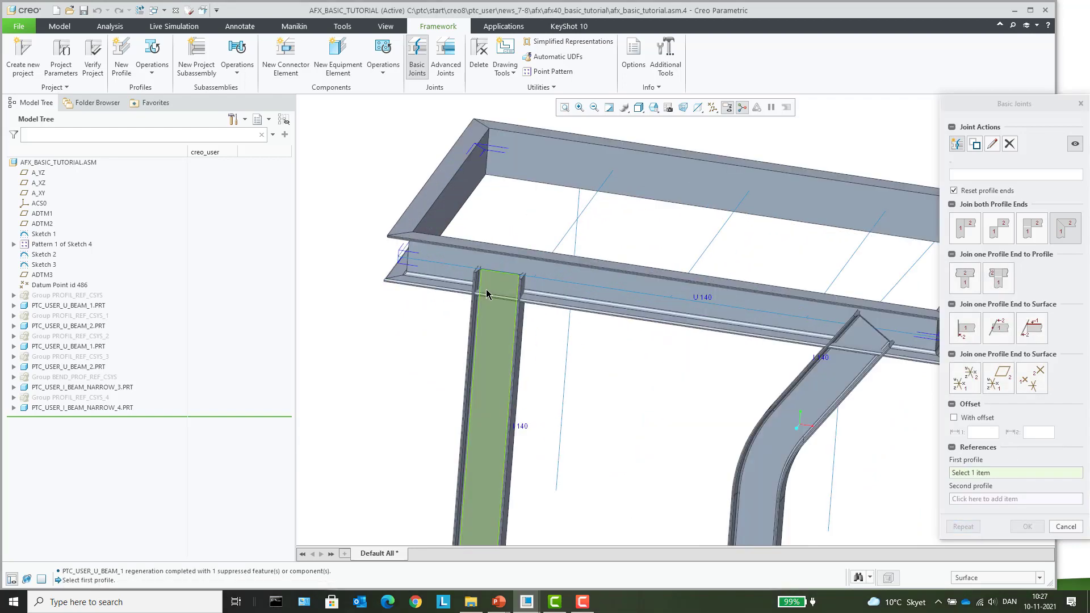
left_click(968, 283)
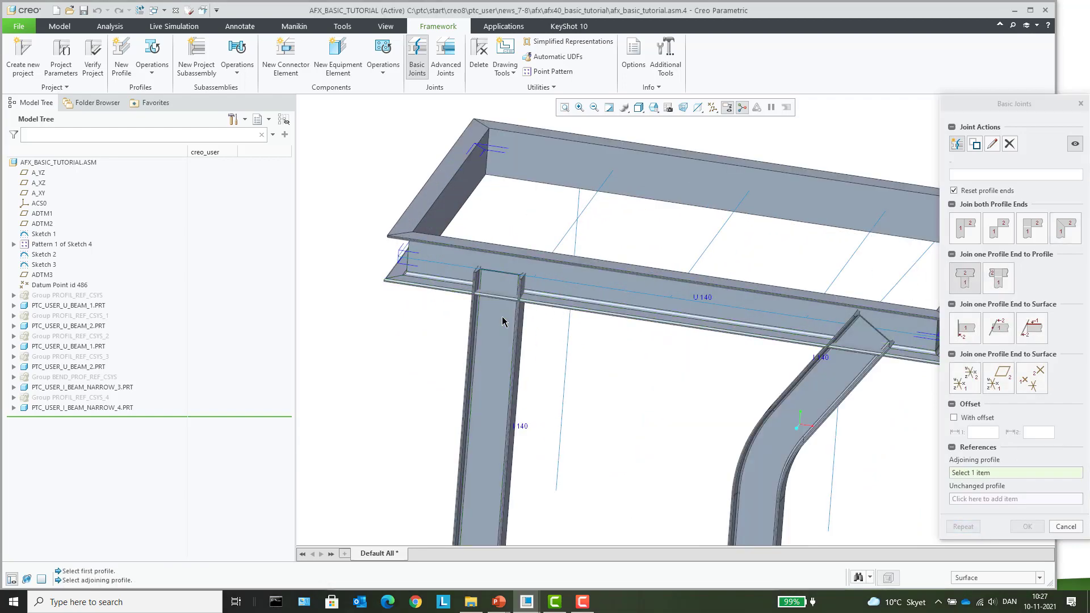
left_click(499, 312)
left_click(549, 294)
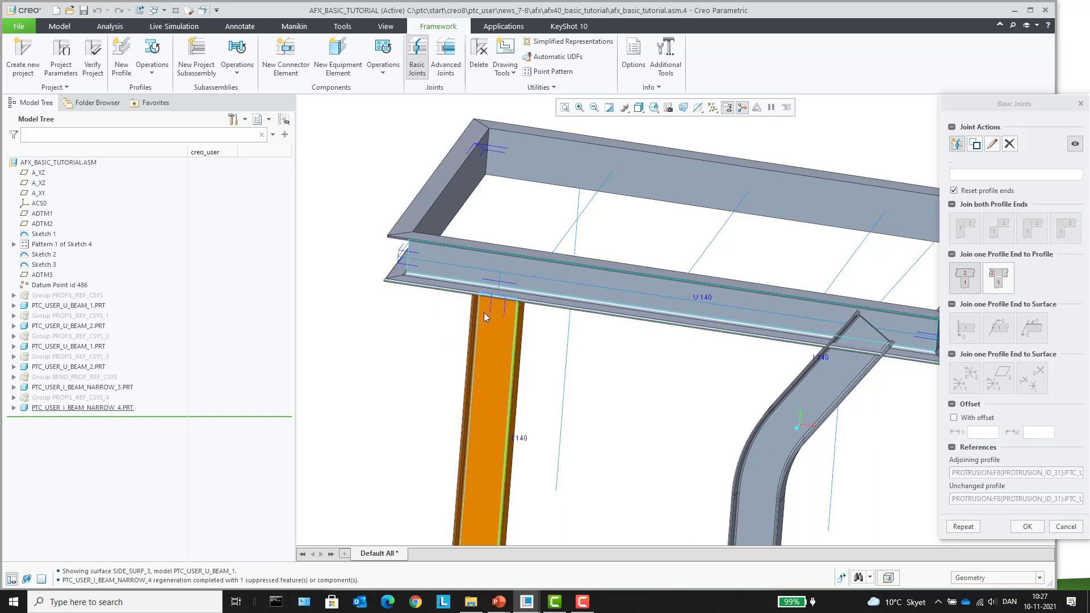
scroll(486, 312, "down", 2)
Repeat the end-to-profile joint for the bent I 140 leg against the front U 140 beam and finish joining profiles.
left_click(963, 527)
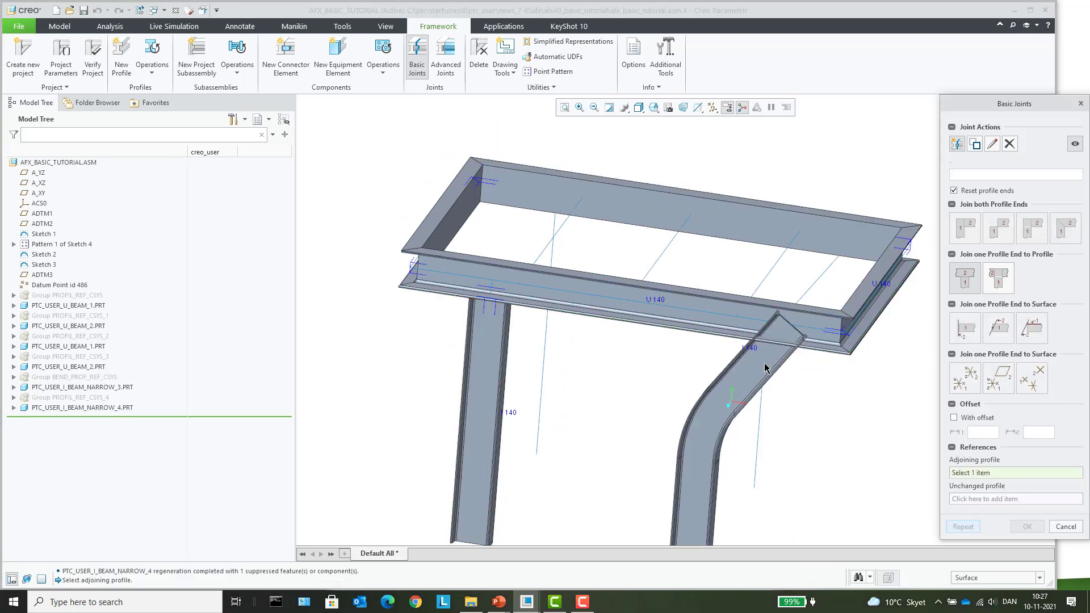
left_click(777, 352)
left_click(808, 323)
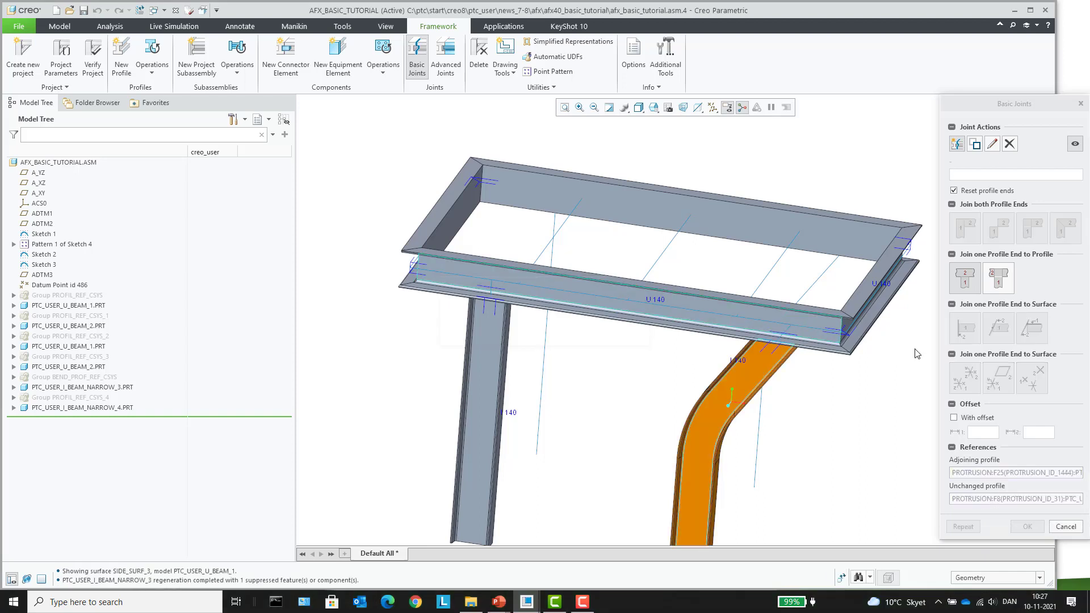
left_click(1027, 526)
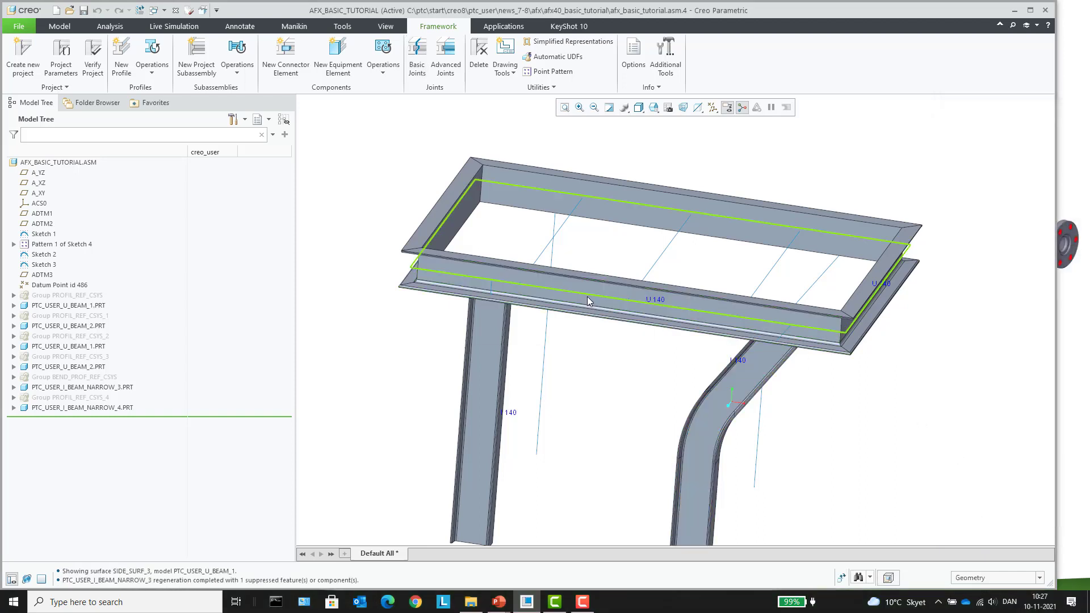
Turn on the display of datum planes in the assembly.
scroll(582, 272, "down", 3)
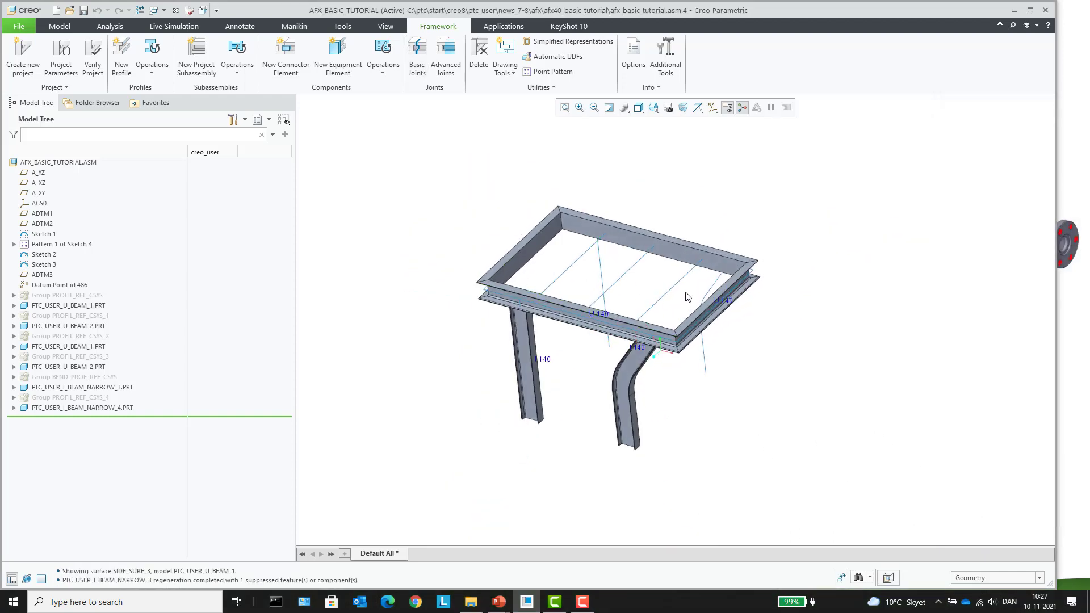
middle_click_drag(417, 292, 454, 254)
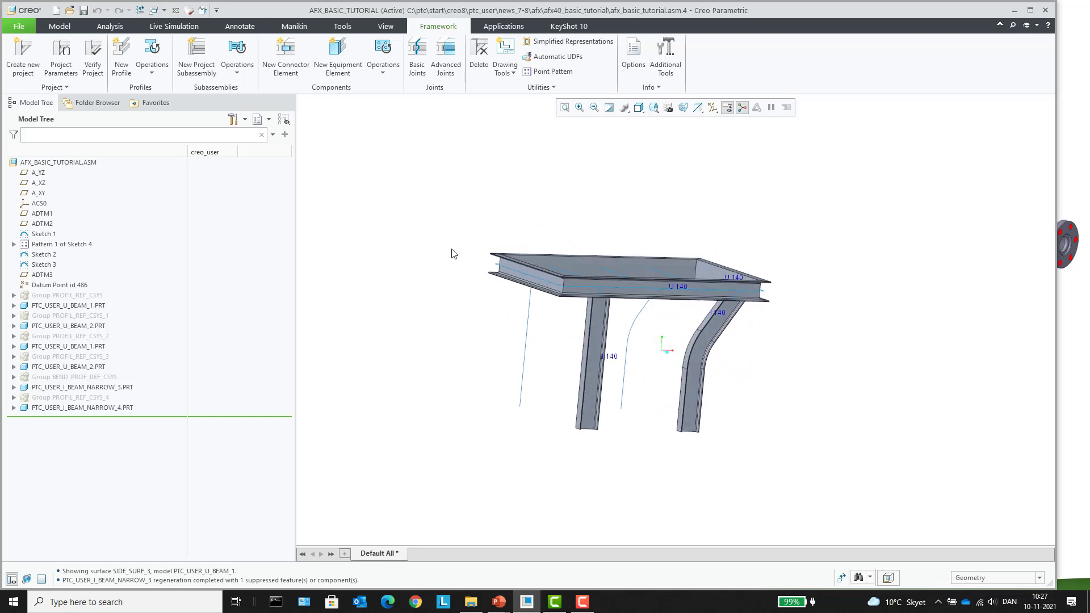
left_click(713, 107)
left_click(744, 170)
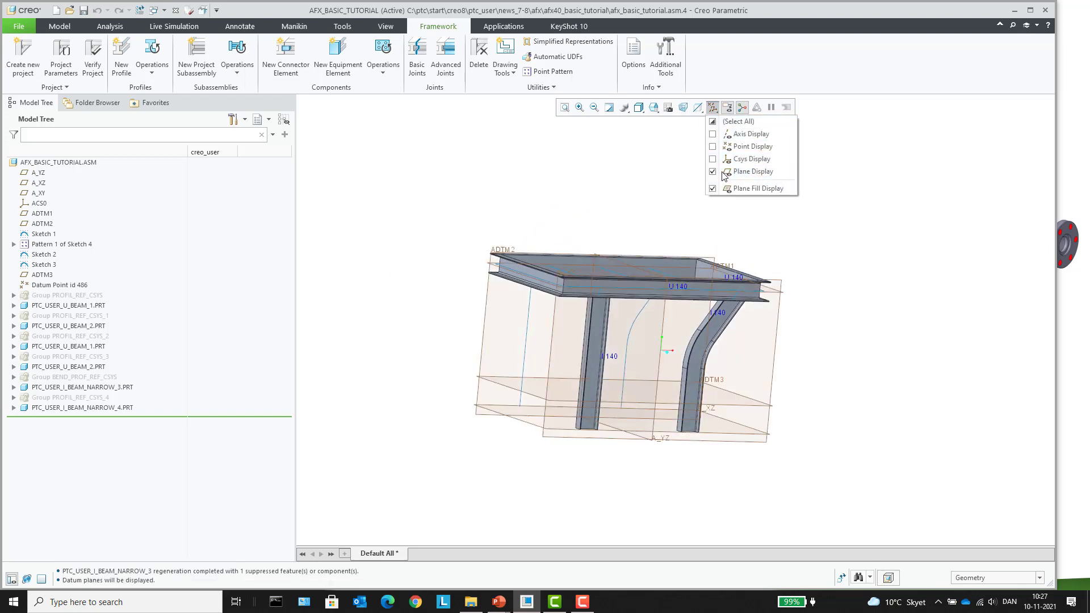
Create a datum plane offset outward from A_XY, well clear of the frame's leg side.
middle_click_drag(565, 178, 642, 425)
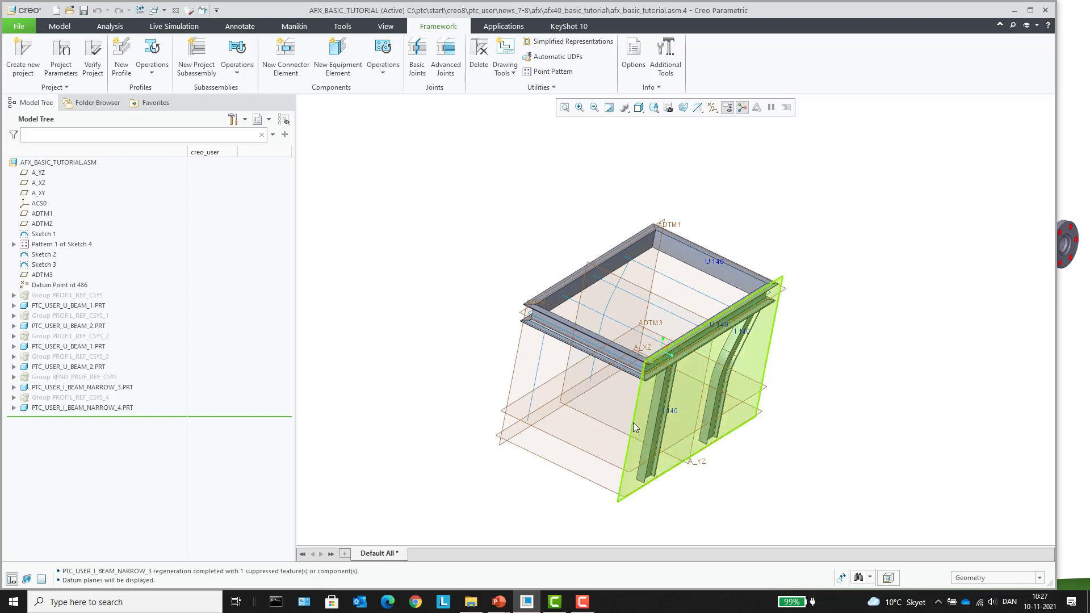
left_click(632, 421)
left_click(649, 349)
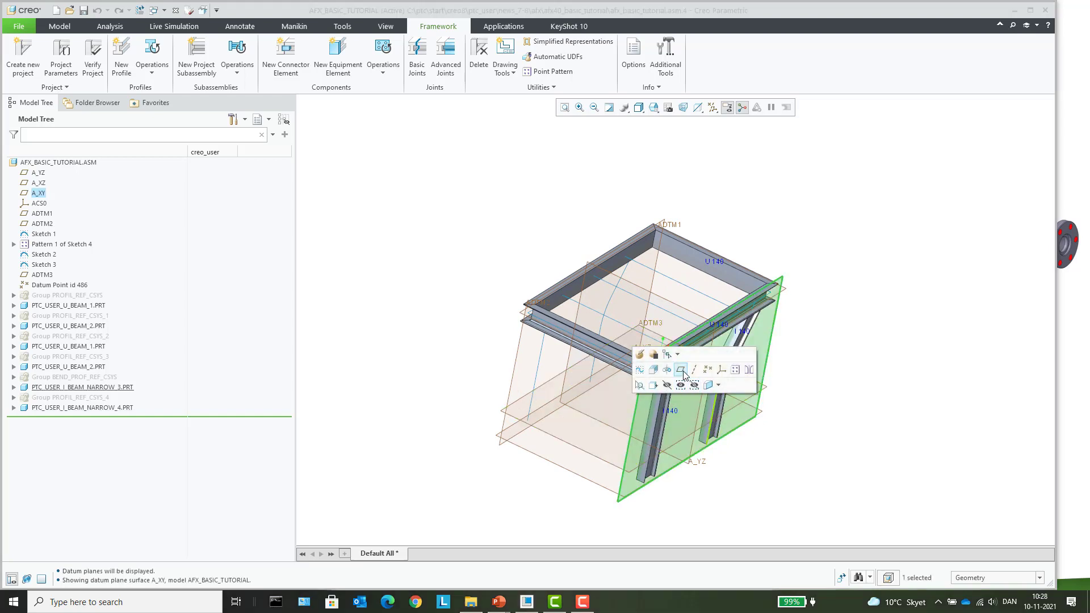
scroll(649, 349, "down", 3)
left_click_drag(682, 376, 762, 436)
left_click(1030, 278)
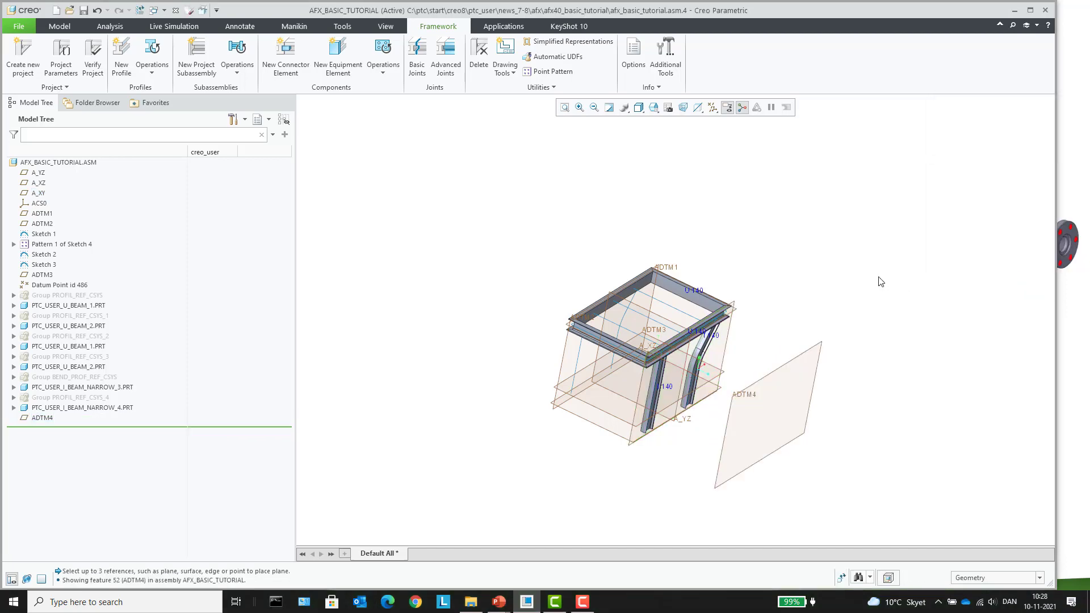
Browse the equipment and connector element libraries, including the Steel Construction MM connector categories, and compare them with the leg-to-beam joint.
left_click(342, 59)
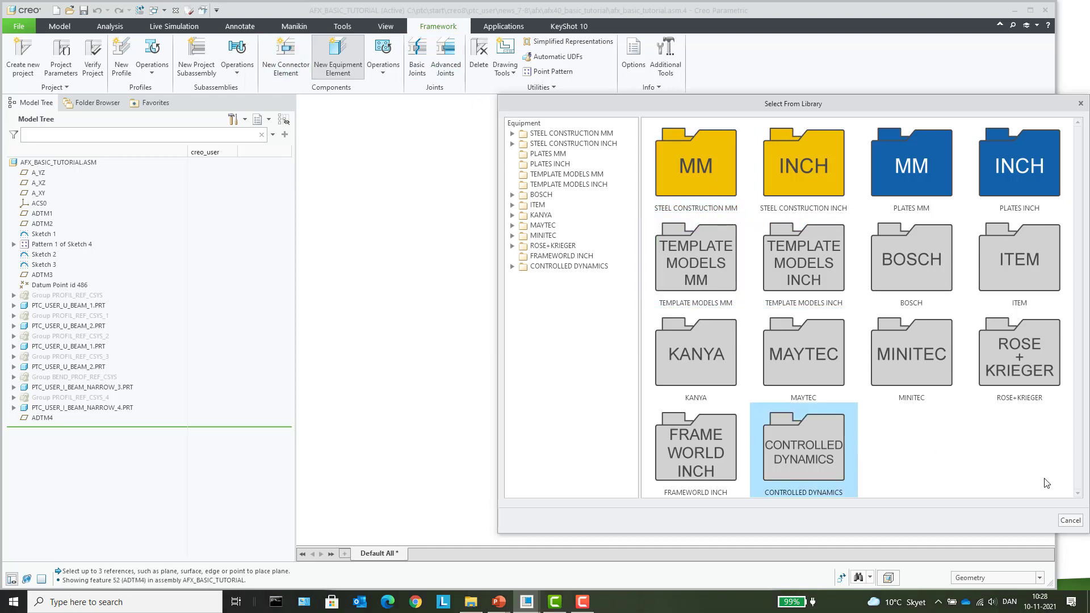
left_click(1069, 520)
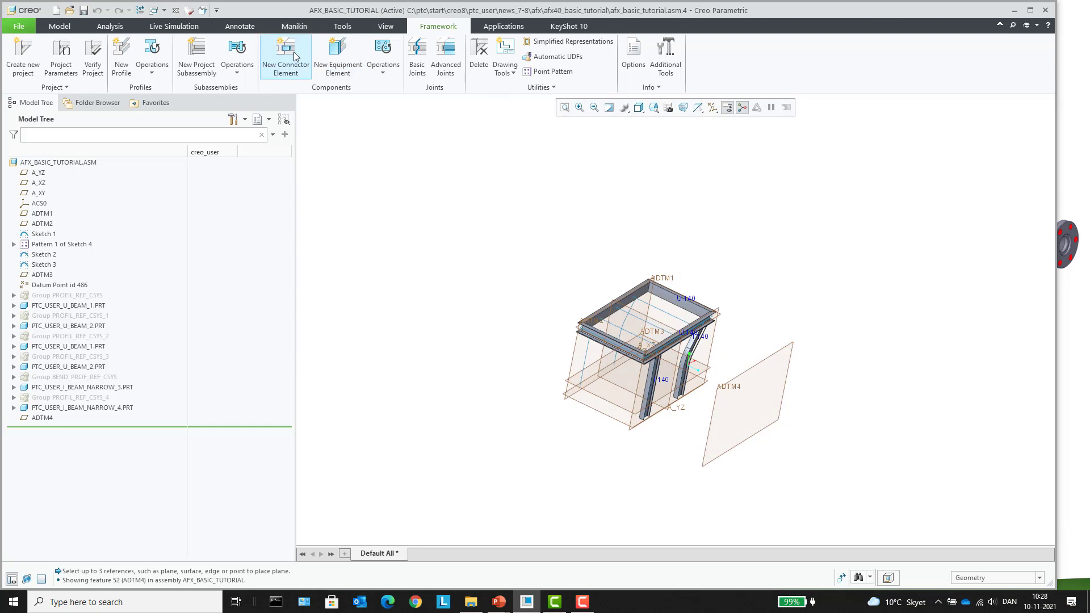
left_click(288, 55)
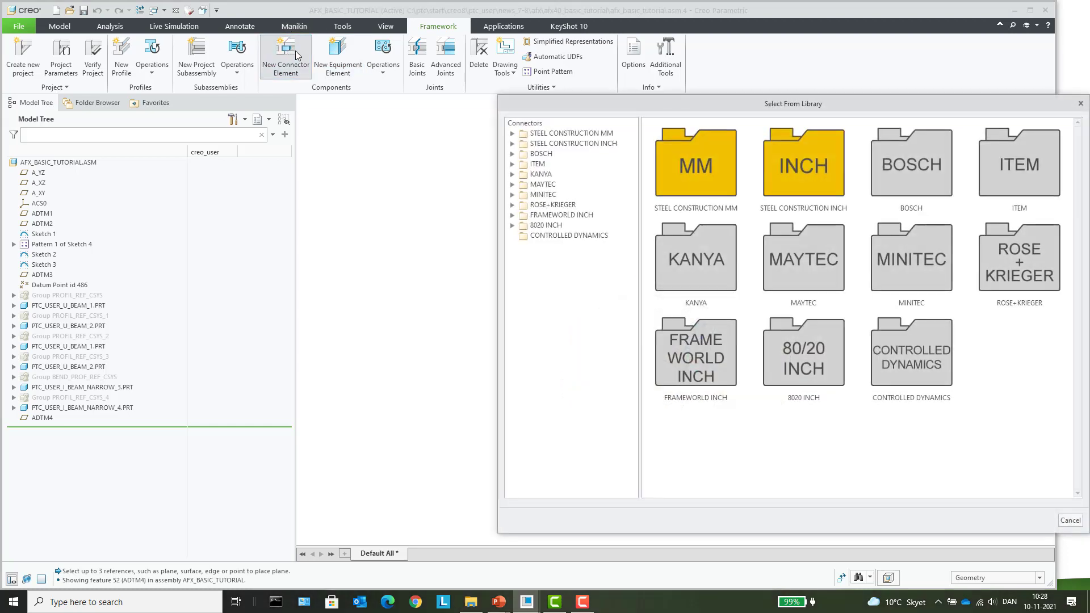
double_click(671, 151)
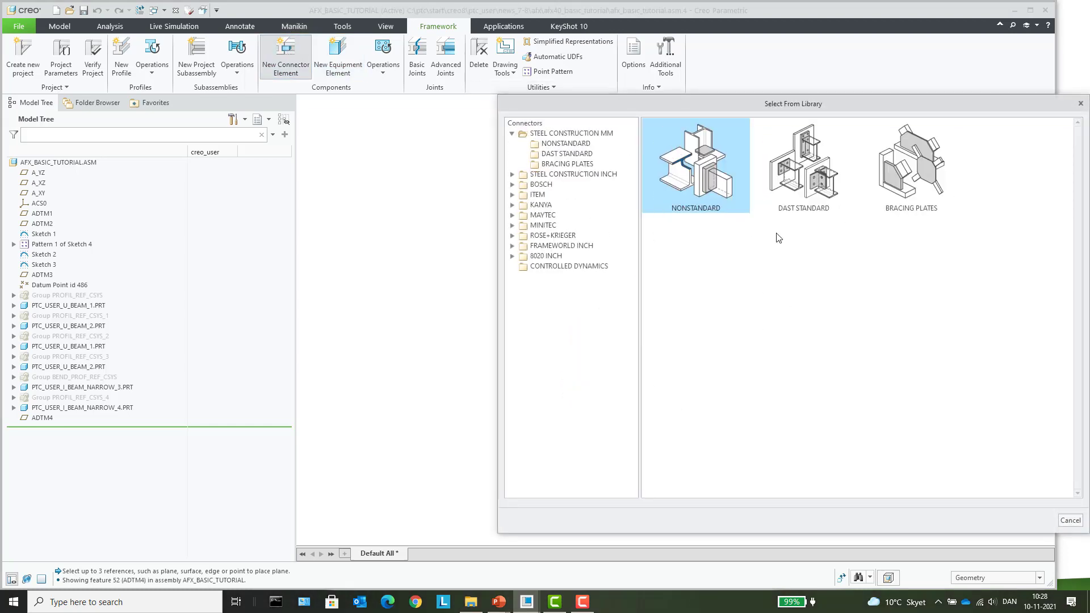
left_click_drag(778, 104, 876, 164)
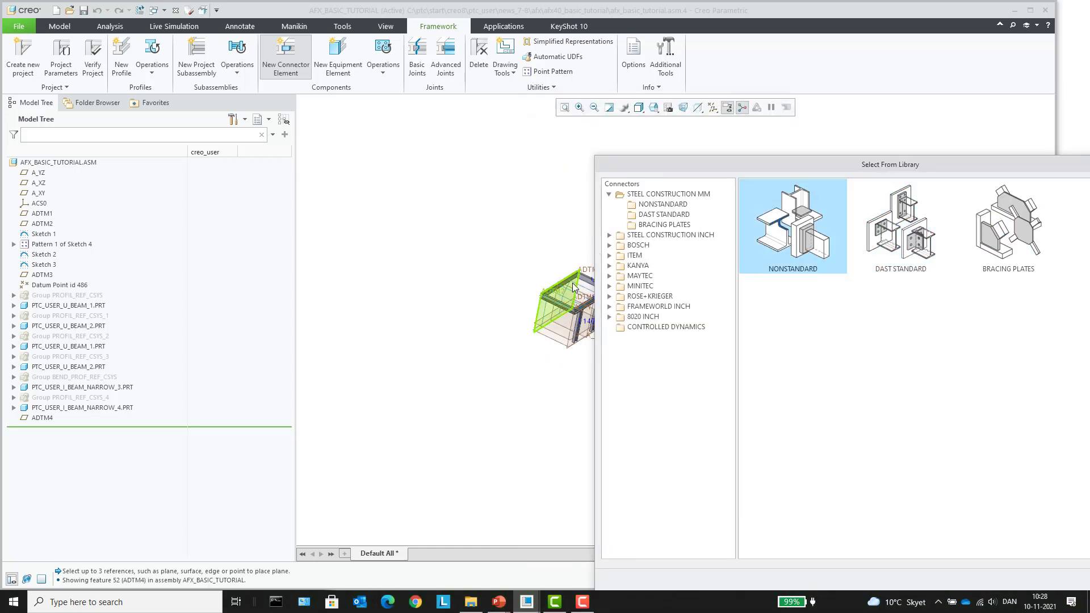
scroll(488, 301, "up", 5)
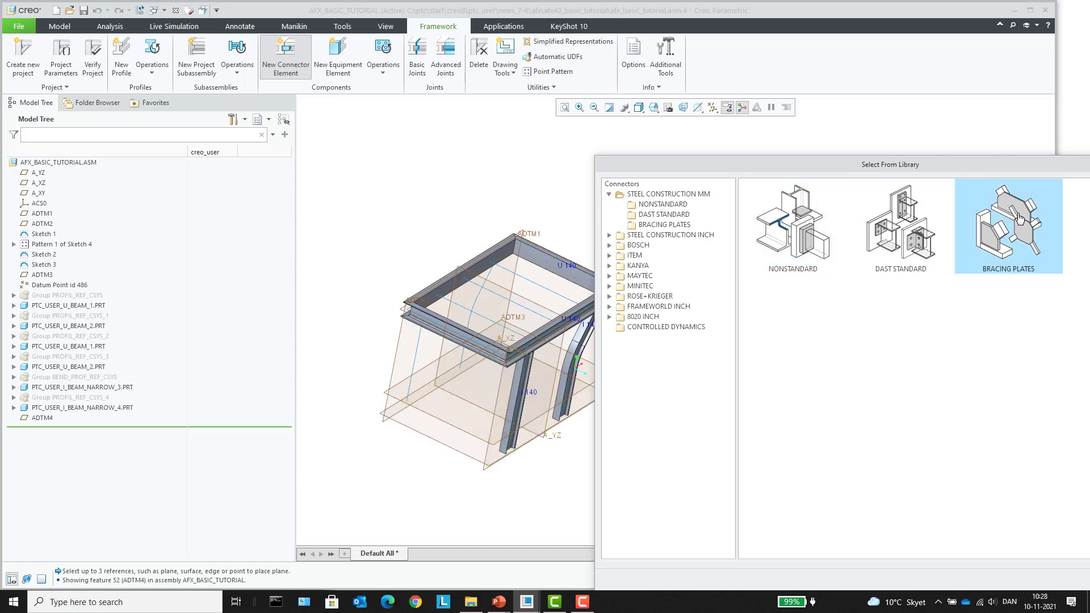
middle_click_drag(531, 361, 503, 311)
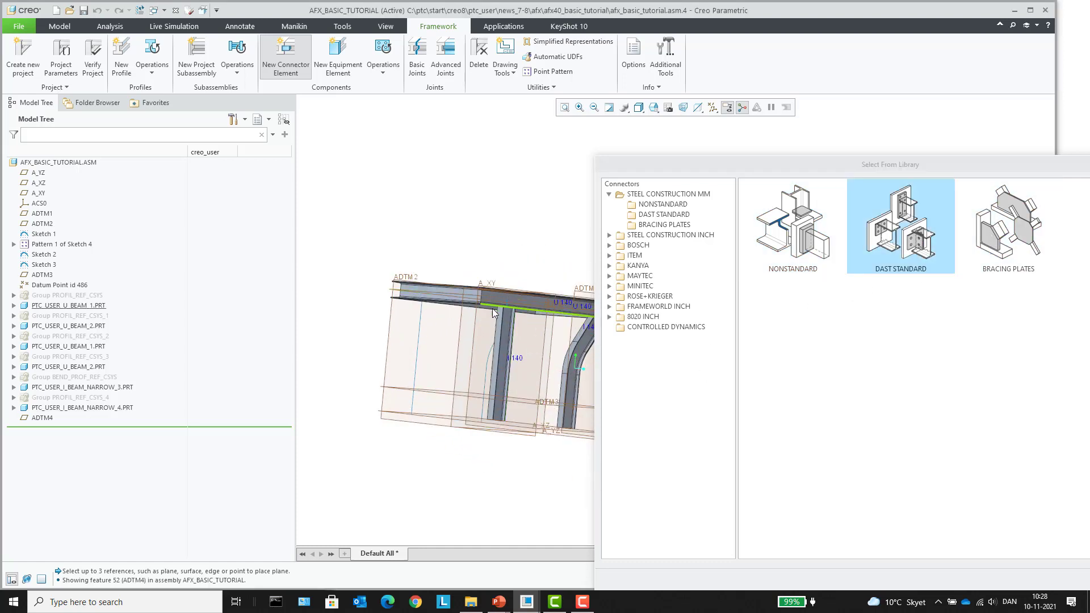
scroll(498, 304, "up", 3)
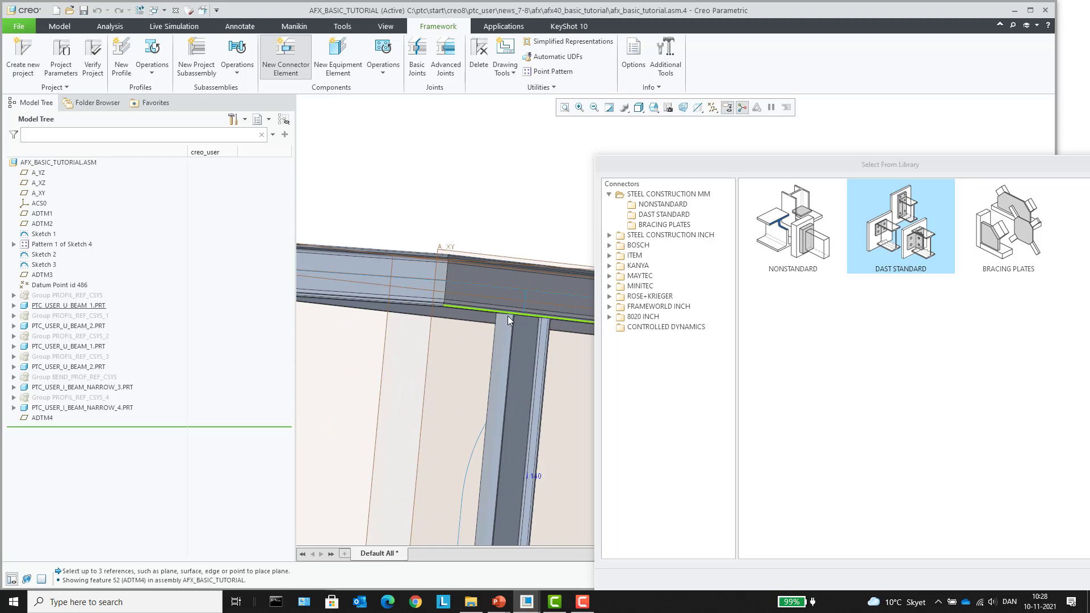
left_click(507, 295)
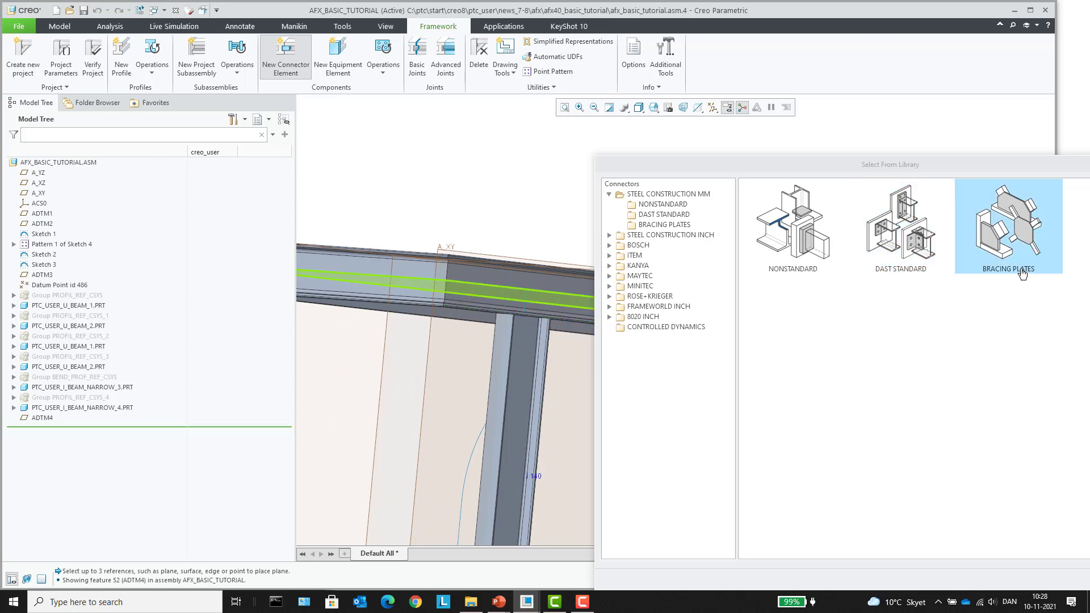
left_click_drag(931, 159, 866, 117)
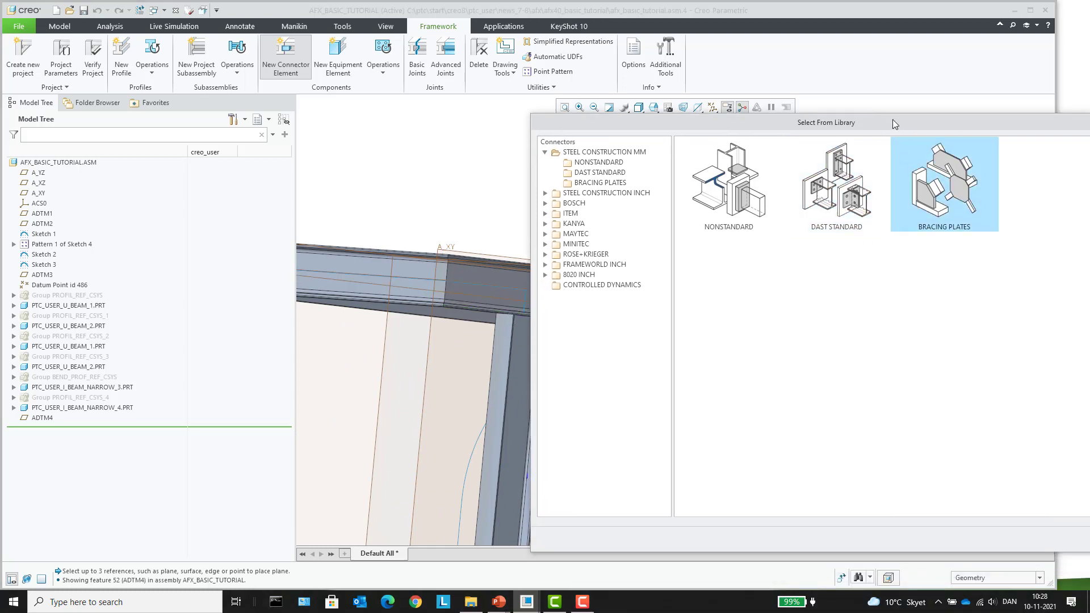
left_click(975, 119)
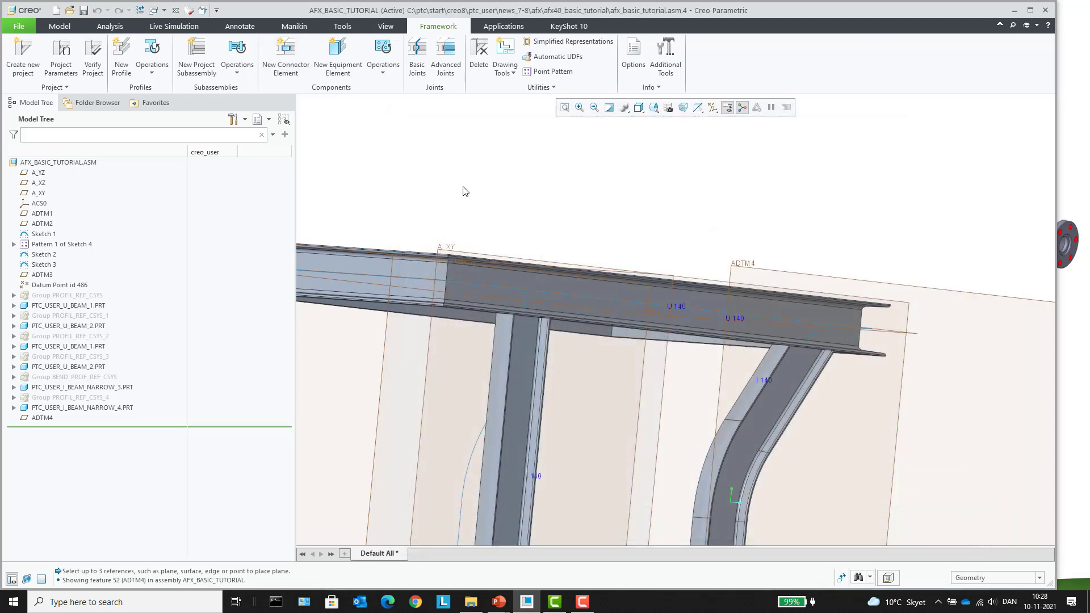
Start a new STAIRS_2 equipment element from the Steel Construction MM stairs library with AFX default material.
left_click(337, 56)
double_click(604, 193)
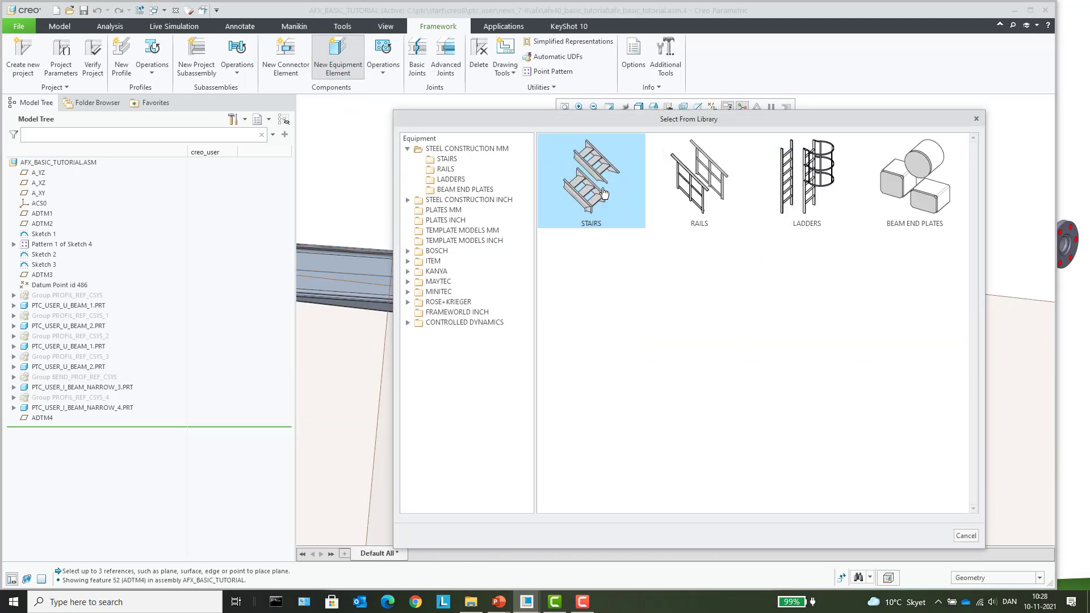
double_click(612, 194)
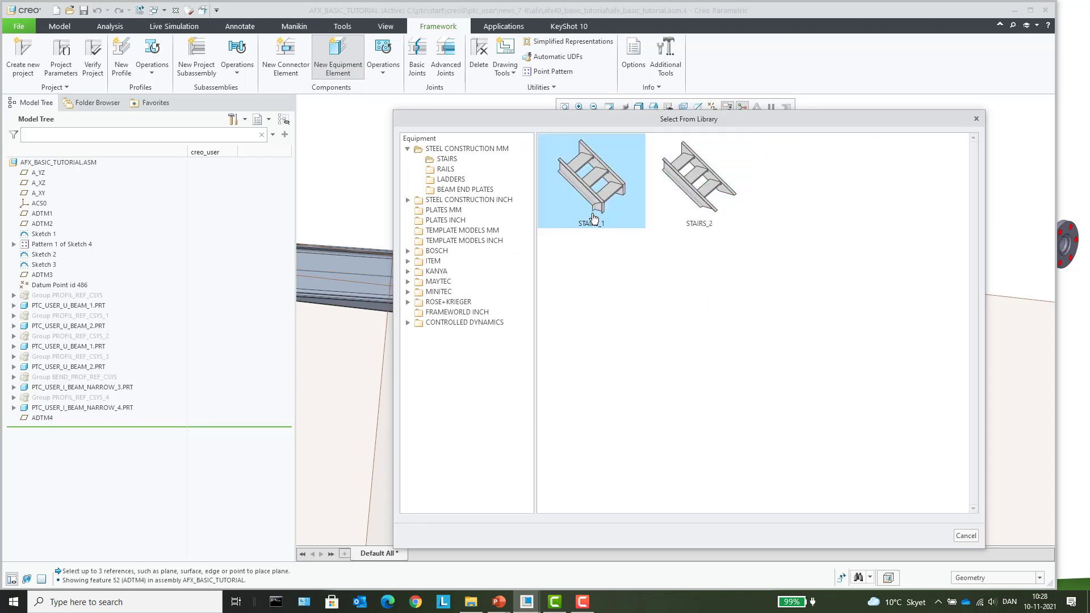
double_click(717, 192)
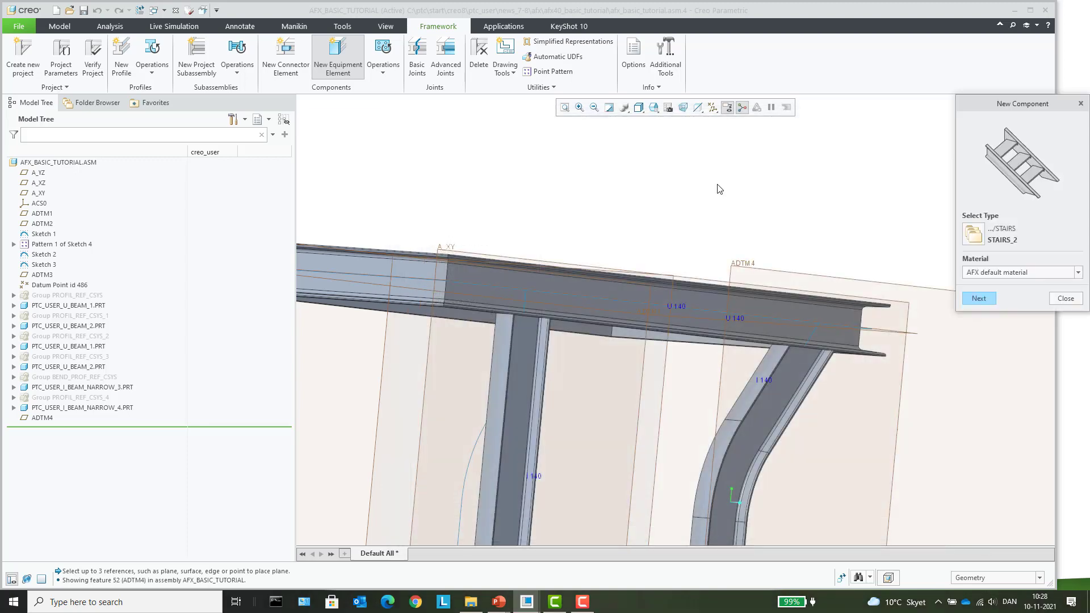
left_click(979, 300)
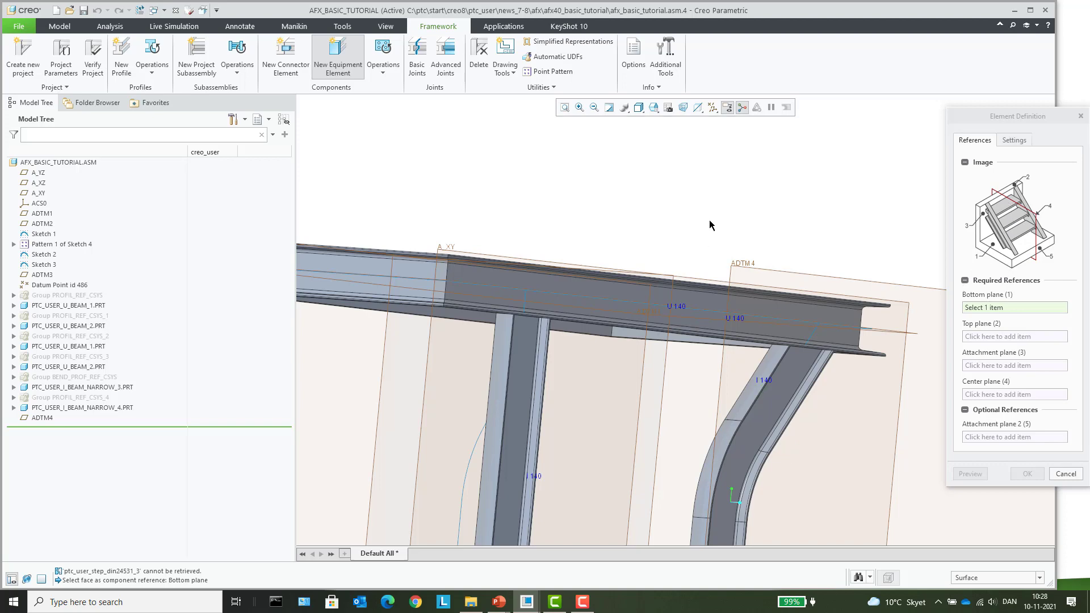
Assign datum plane A_XZ as the stairs' bottom plane and the upper flange's top face on the front U 140 beam as top plane.
scroll(738, 239, "down", 5)
middle_click_drag(732, 250, 744, 261)
scroll(710, 264, "down", 3)
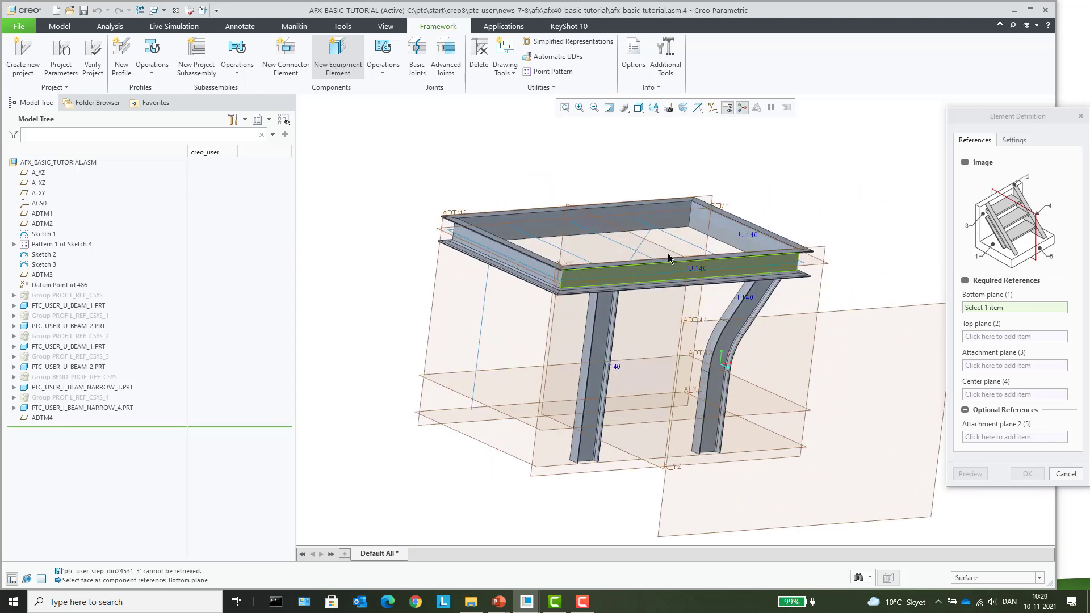
middle_click_drag(580, 432, 593, 429)
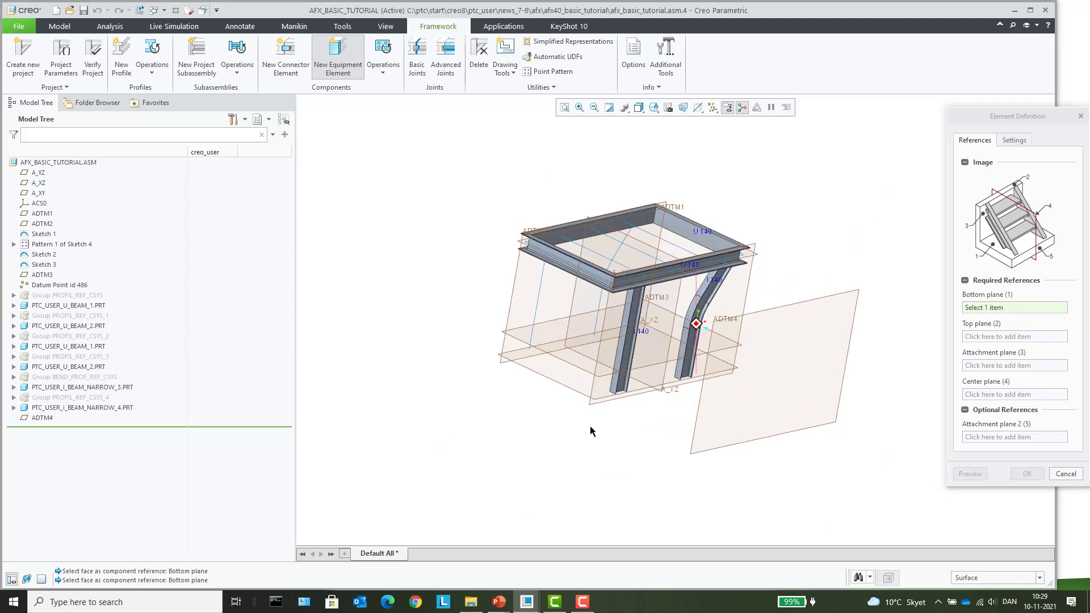
left_click(568, 385)
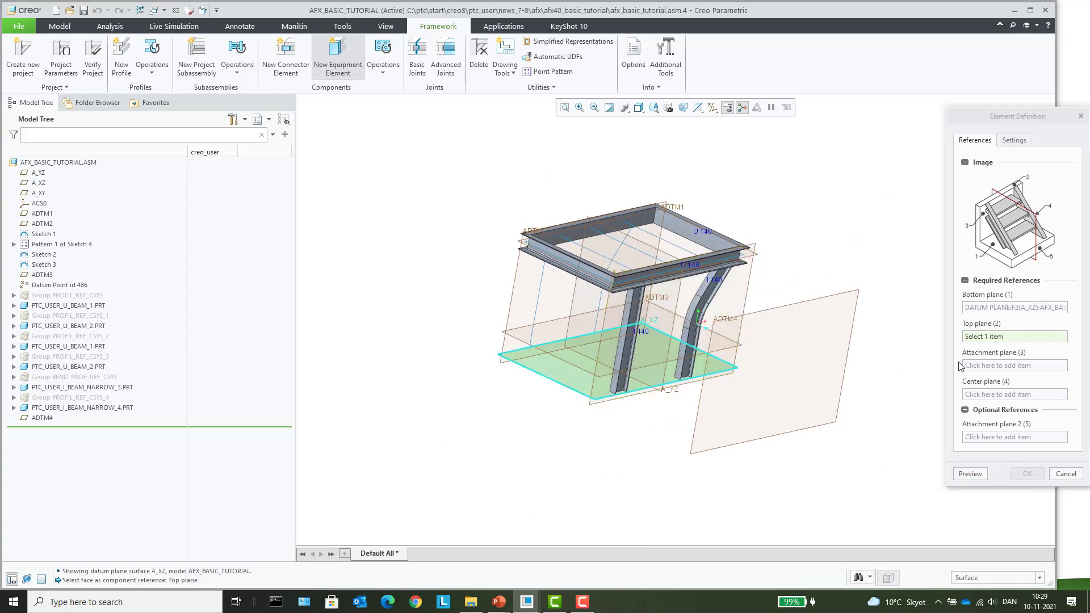
scroll(607, 249, "up", 5)
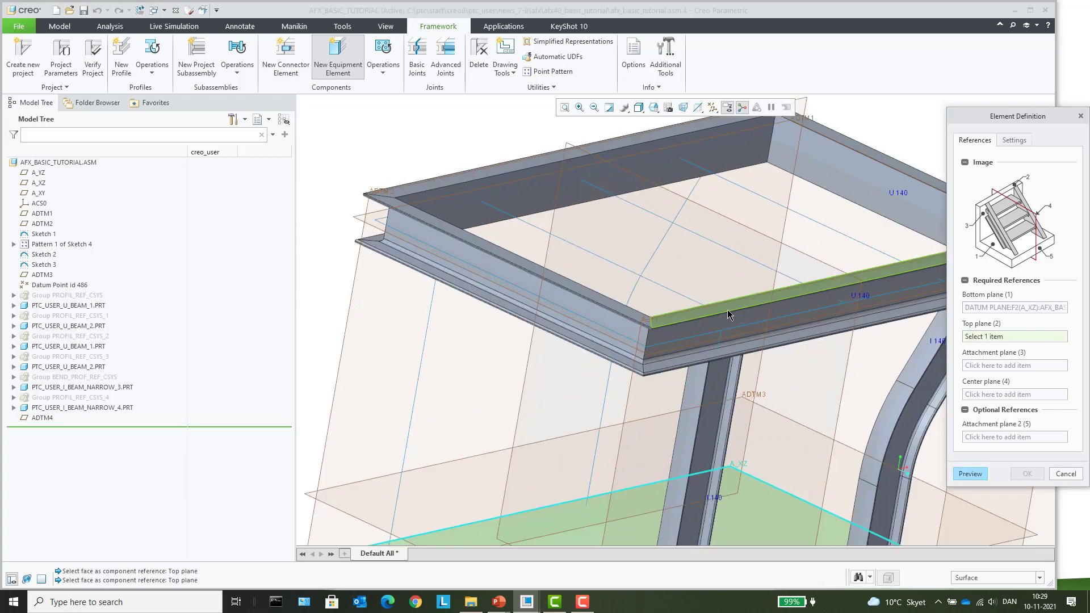
left_click(730, 311)
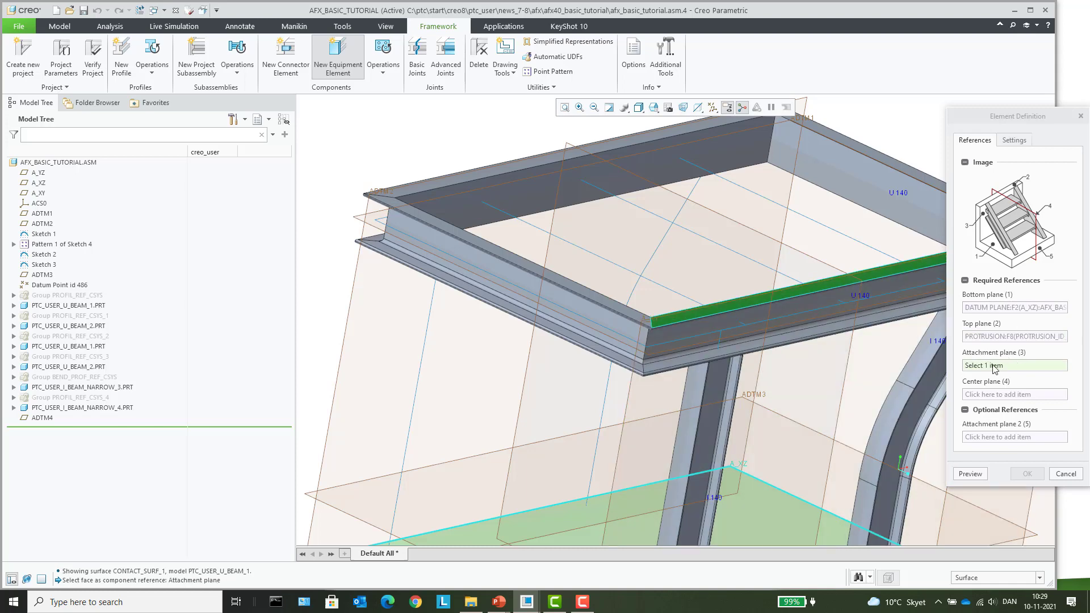
Assign the narrow outer edge face of the front U 140 beam's upper flange as attachment plane and A_YZ as center plane.
scroll(754, 335, "up", 10)
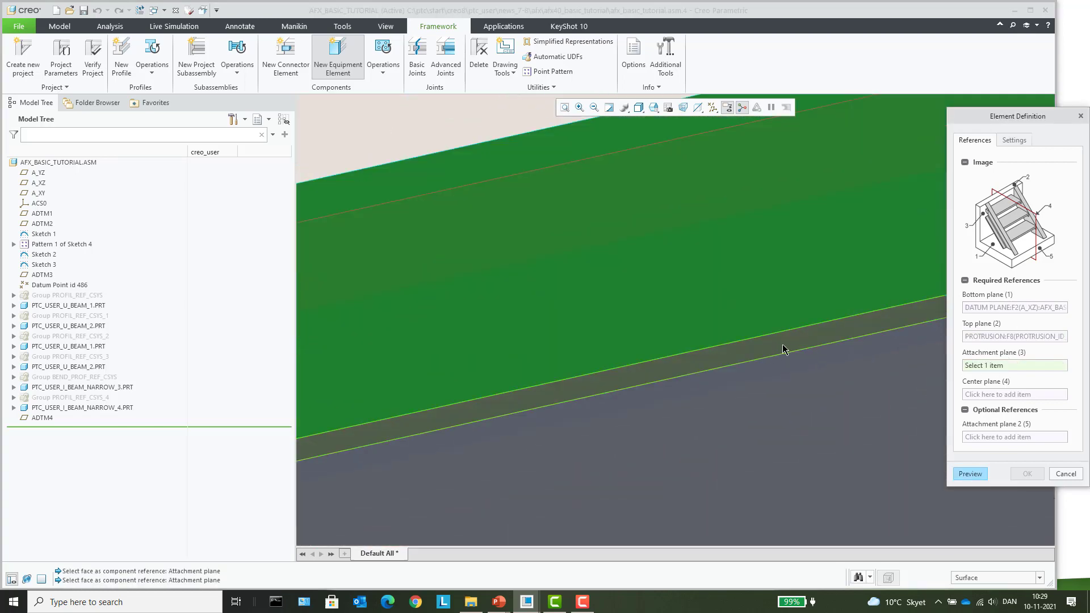
left_click(786, 346)
scroll(717, 260, "down", 8)
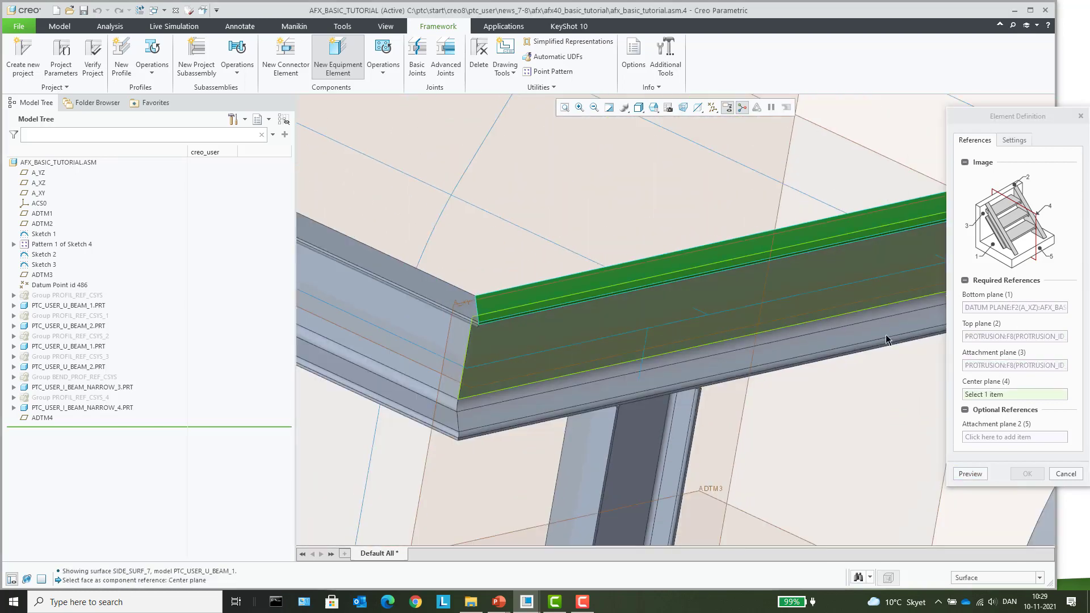
scroll(738, 323, "down", 8)
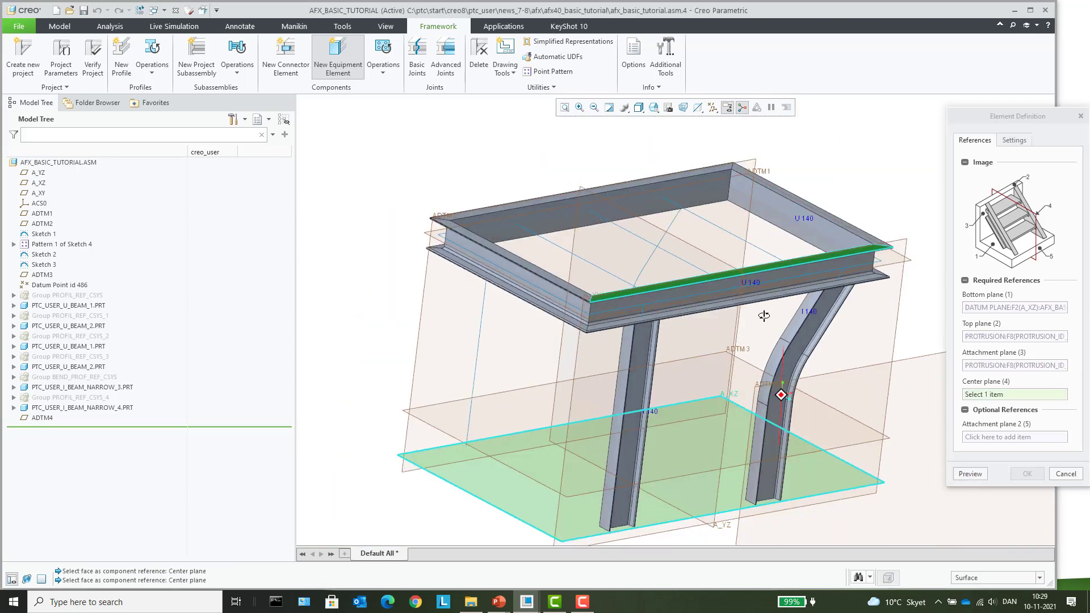
left_click(720, 328)
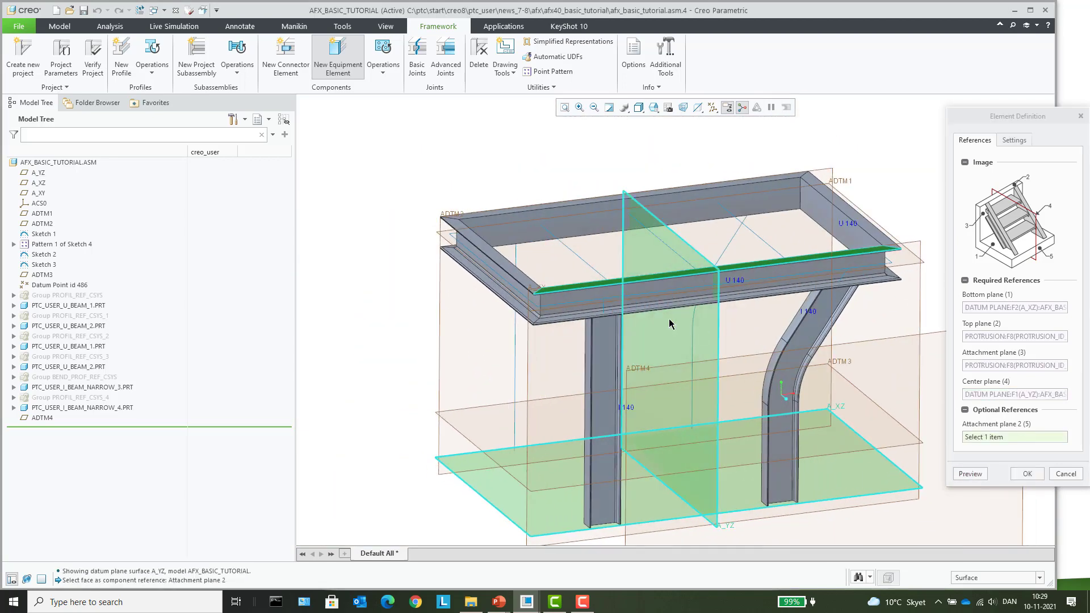
Assign the offset datum plane ADTM4 as the optional attachment plane 2 of the stairs.
scroll(673, 321, "down", 3)
middle_click_drag(681, 397, 841, 404)
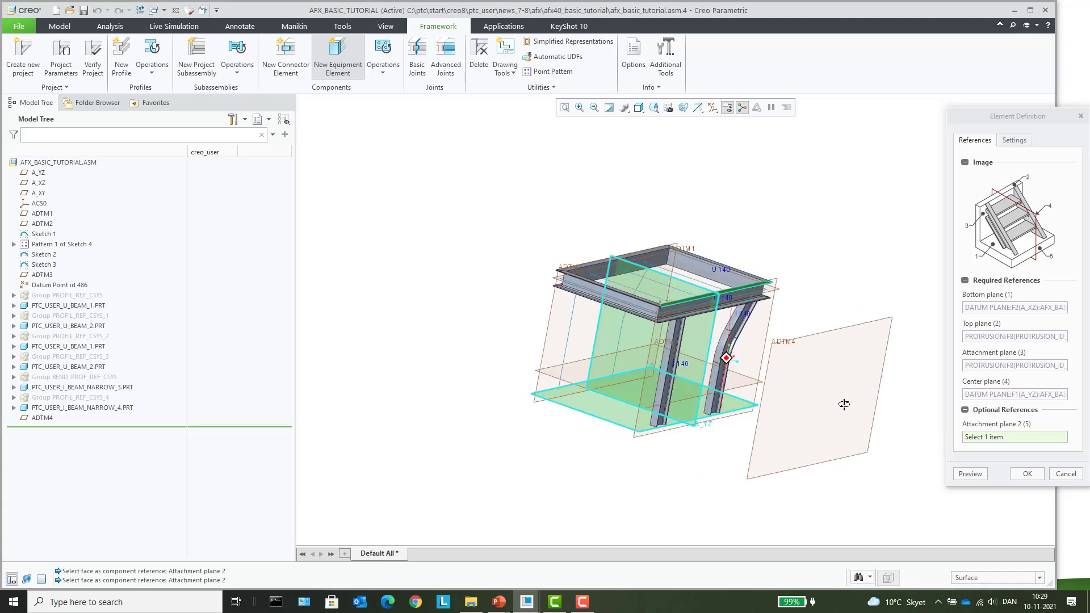
left_click(883, 381)
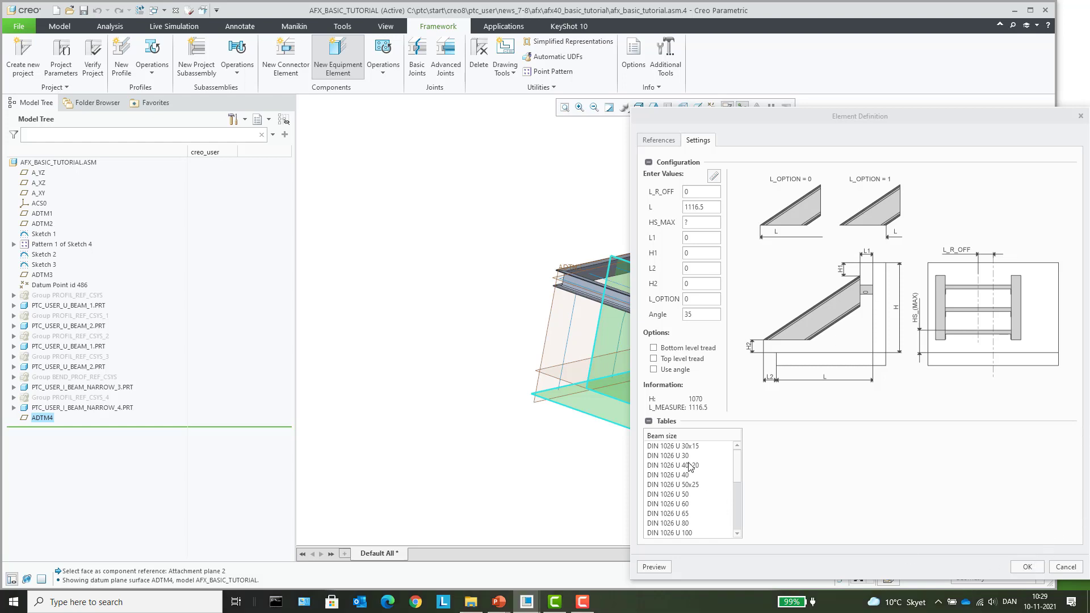
Create the stairs with beam size DIN 1026 U 30, size DIN 1026 U 30x15 and tread size 600x270, and finish adding components.
left_click_drag(778, 122, 421, 122)
left_click(318, 457)
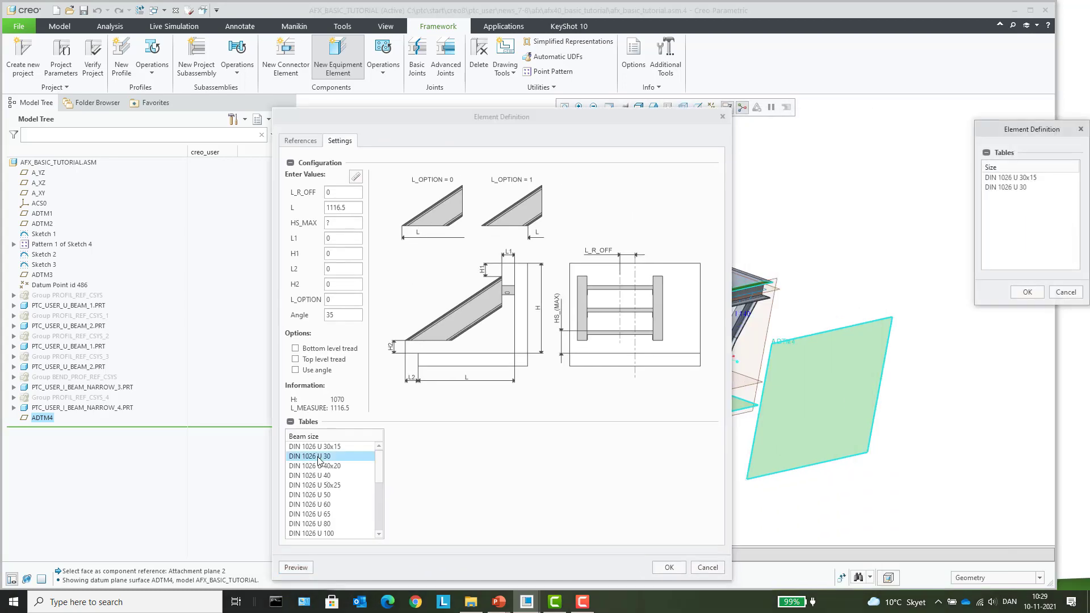
left_click(1014, 178)
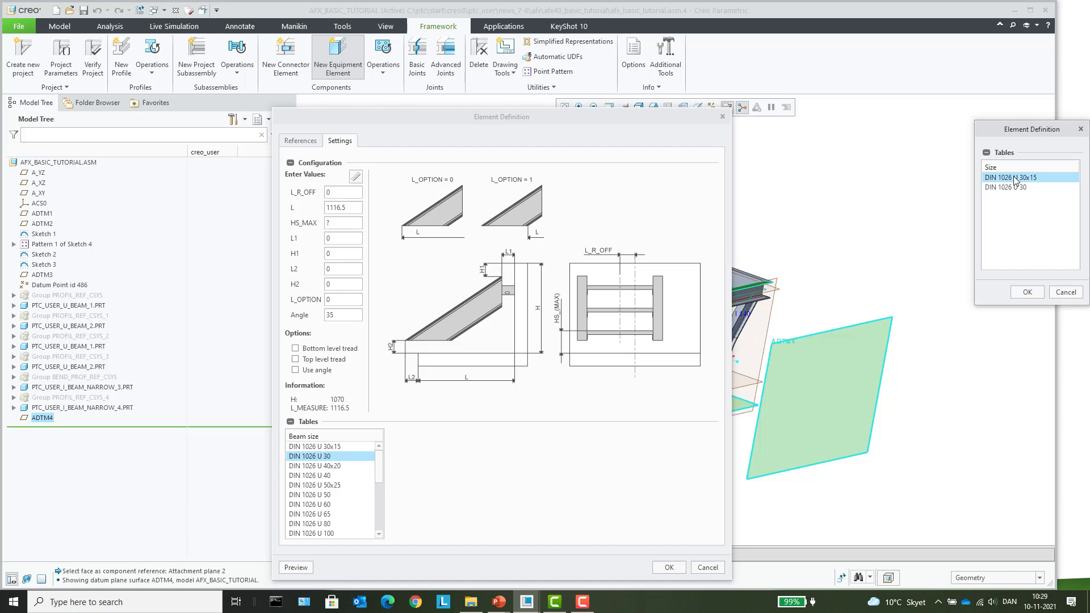
left_click(1027, 291)
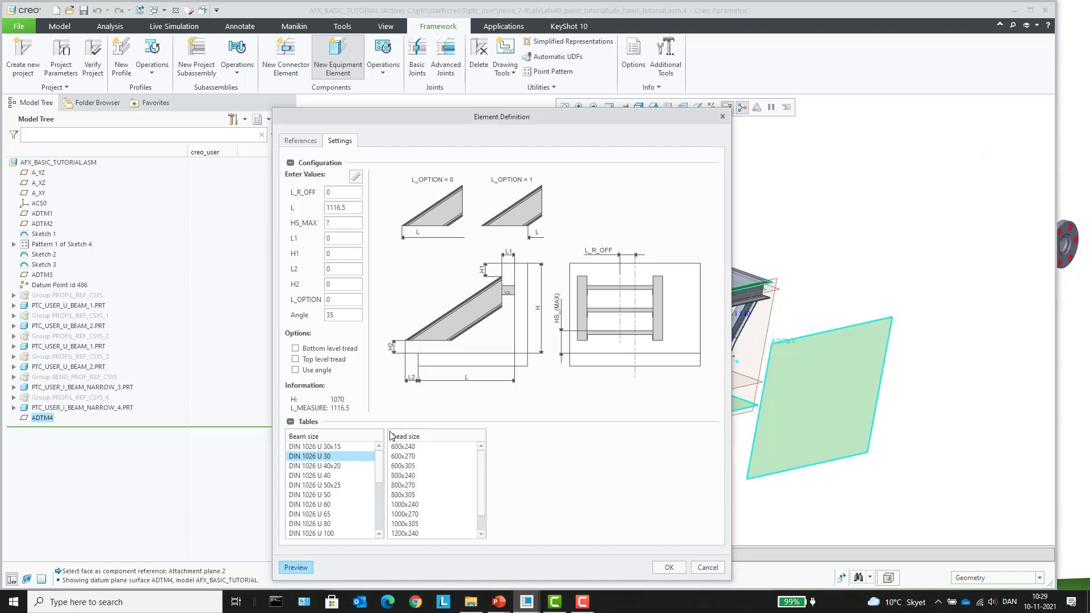
left_click(406, 457)
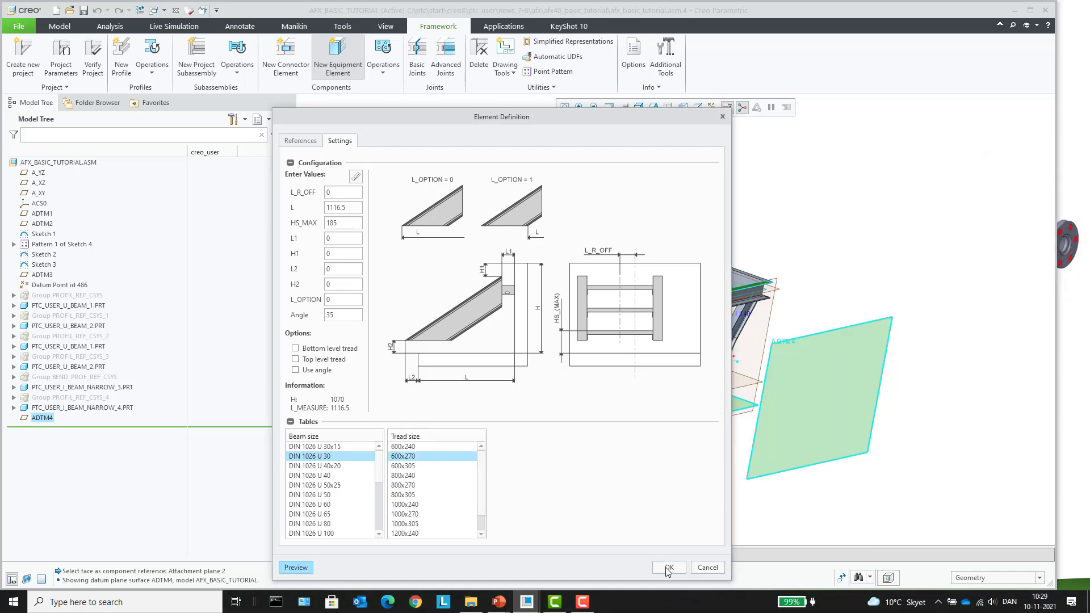
left_click(668, 568)
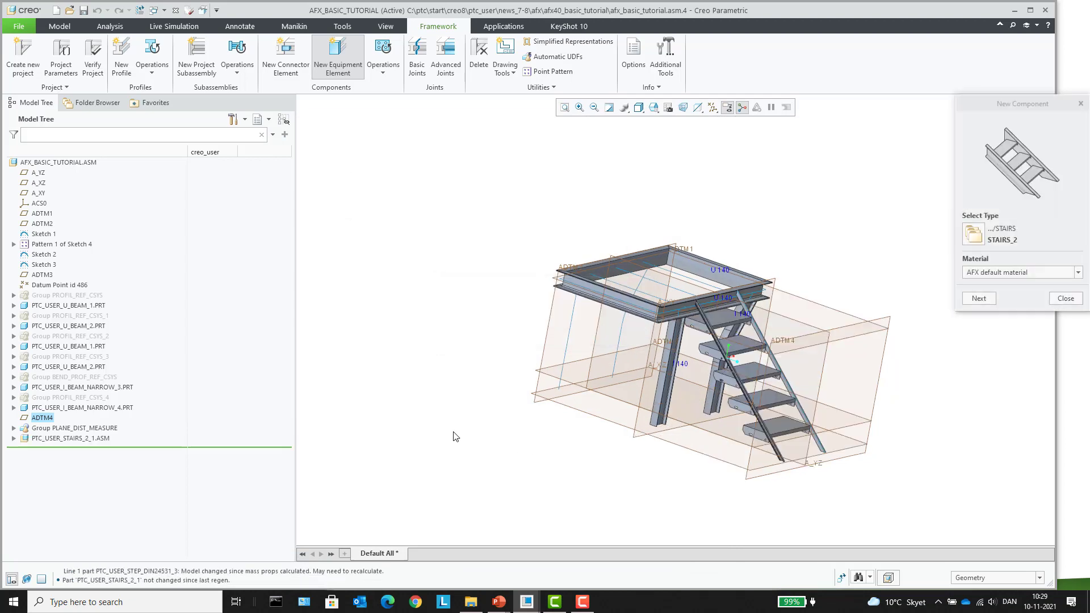
left_click(1065, 299)
scroll(820, 373, "down", 4)
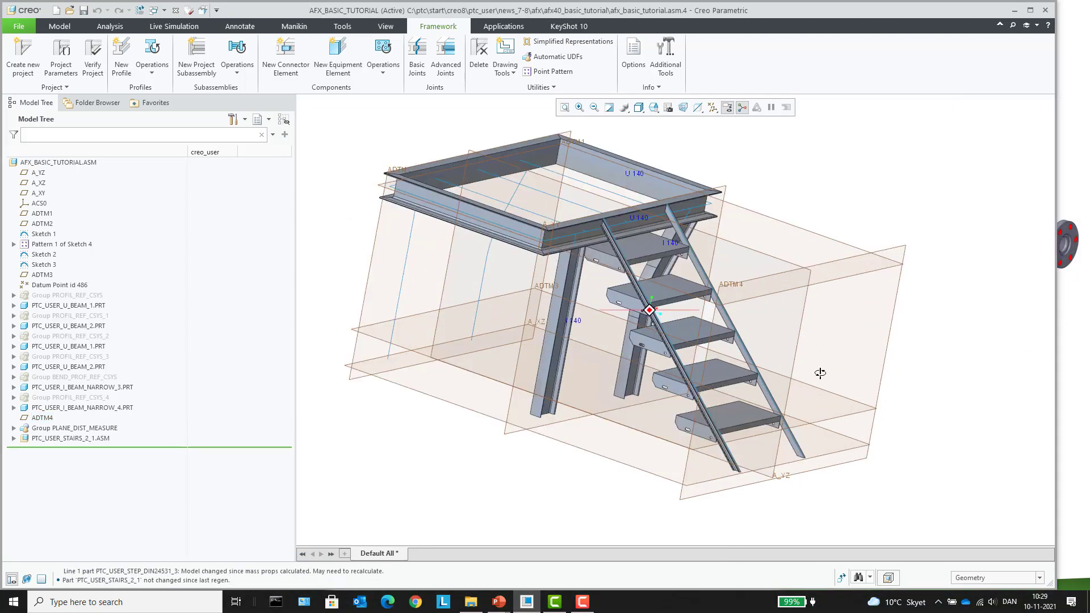
middle_click_drag(819, 372, 817, 380)
scroll(906, 356, "up", 3)
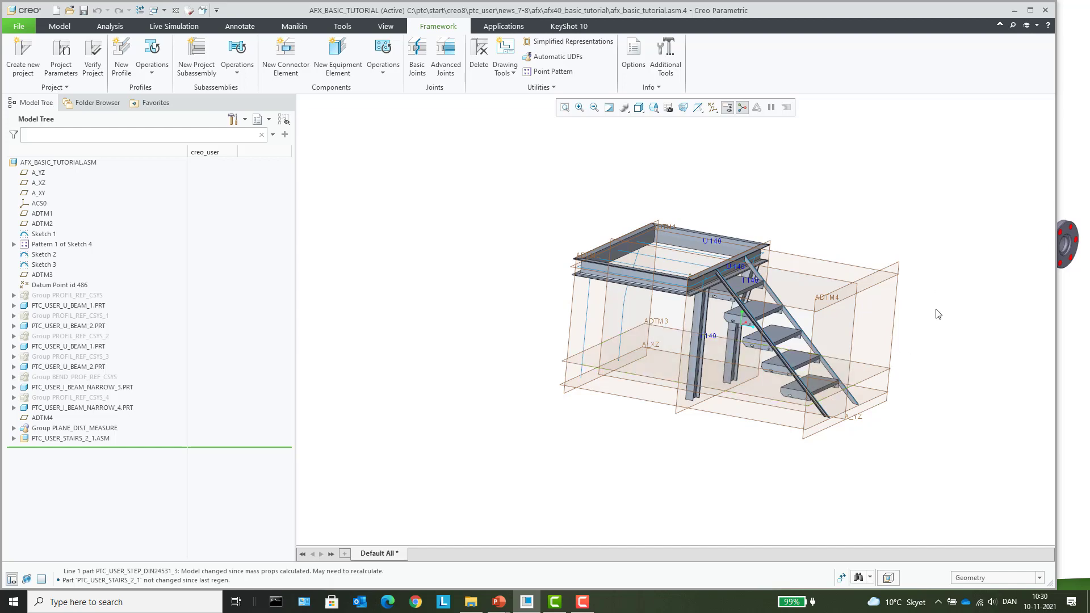
mouse_move(934, 311)
middle_mouse_down()
mouse_move(912, 316)
mouse_move(921, 325)
middle_mouse_up()
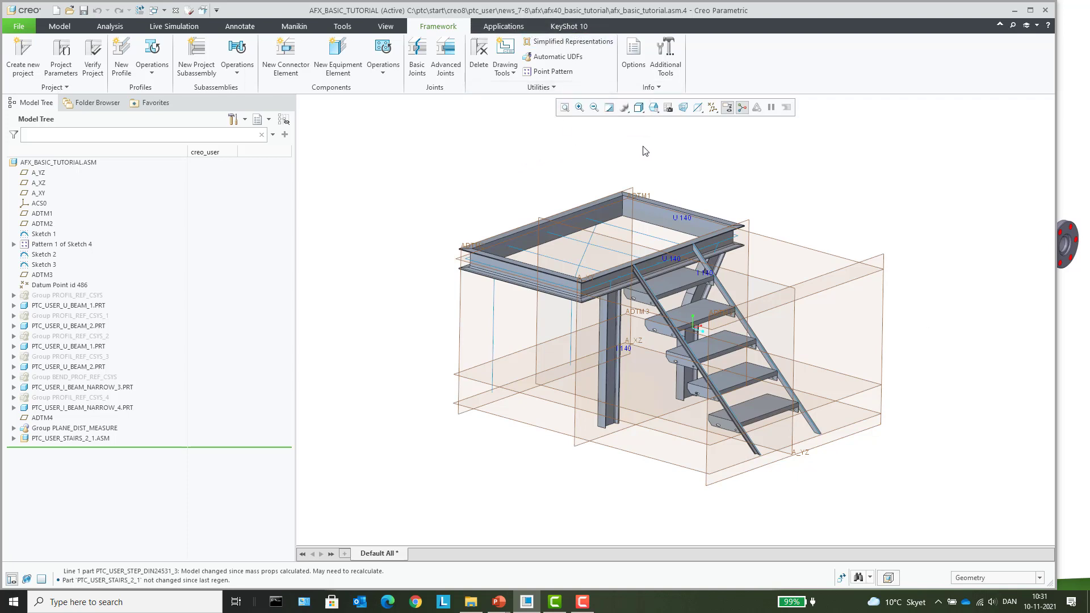
Generate dimensioned part and assembly drawings for the frame project, with chain dimensions and no accumulative dimensions.
scroll(644, 151, "down", 2)
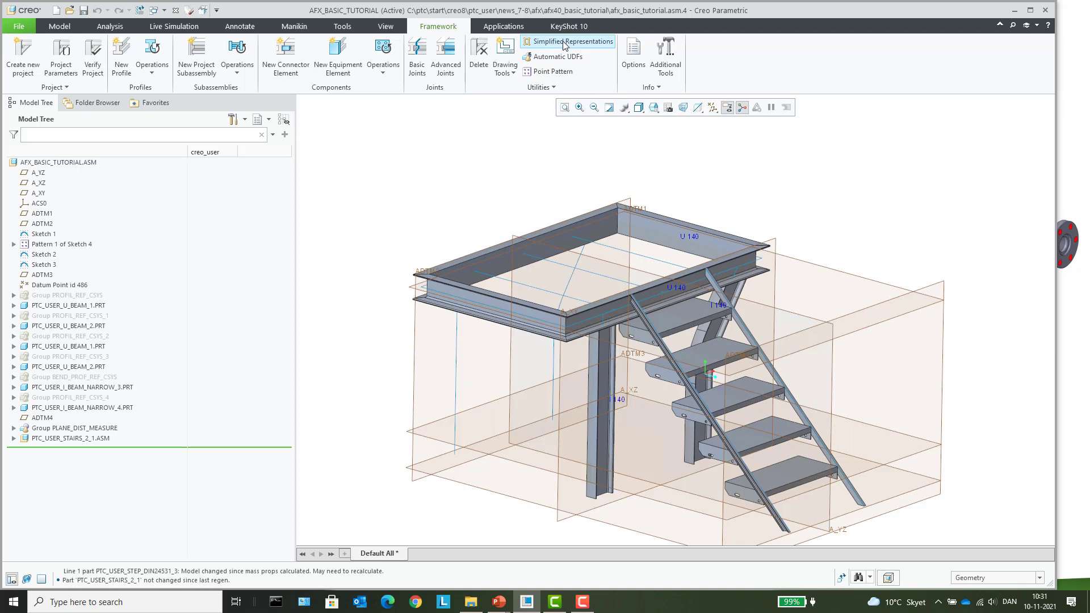
left_click(502, 54)
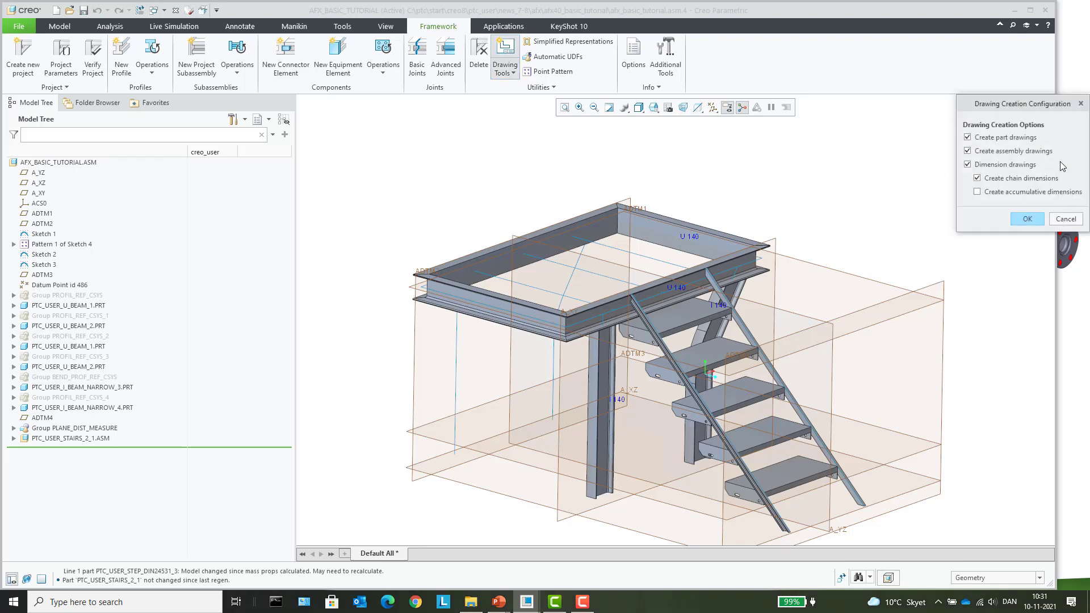
left_click(1027, 219)
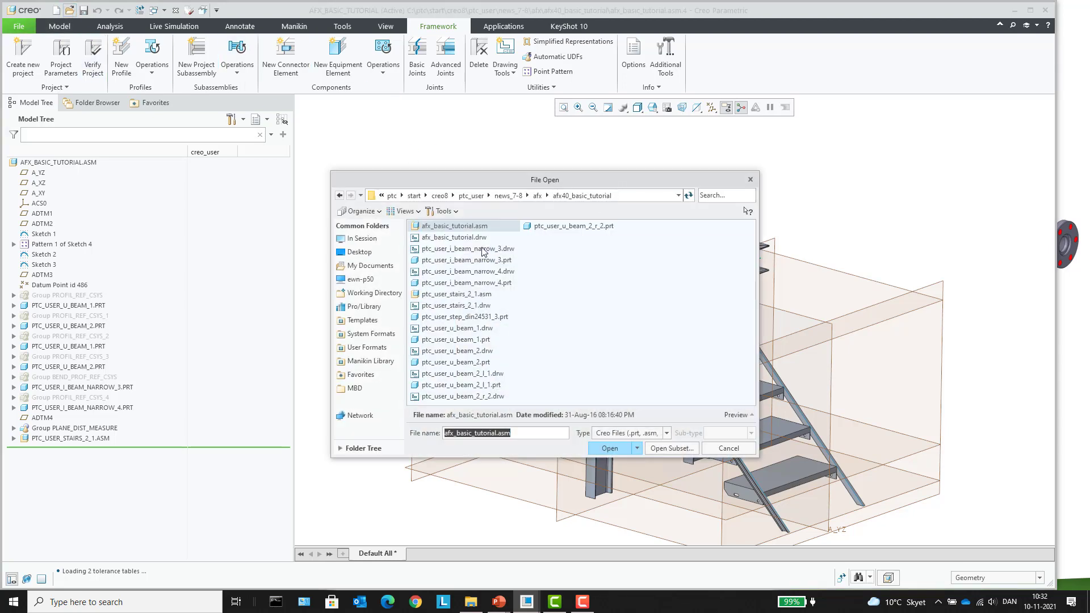
Open the drawing ptc_user_i_beam_narrow_3.drw and turn off the display of all datum entities.
double_click(467, 243)
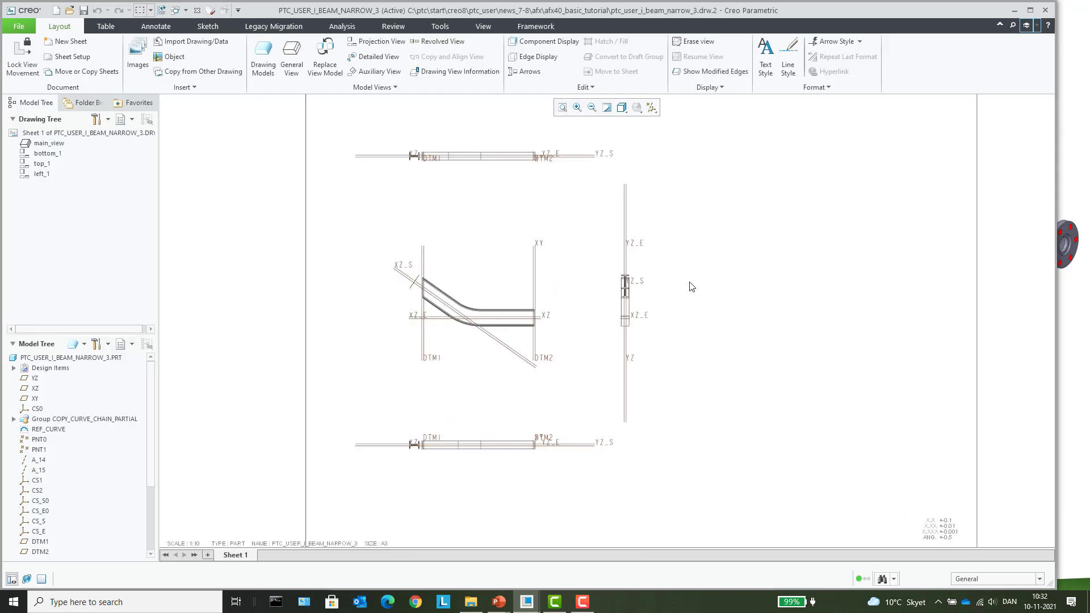
left_click(651, 108)
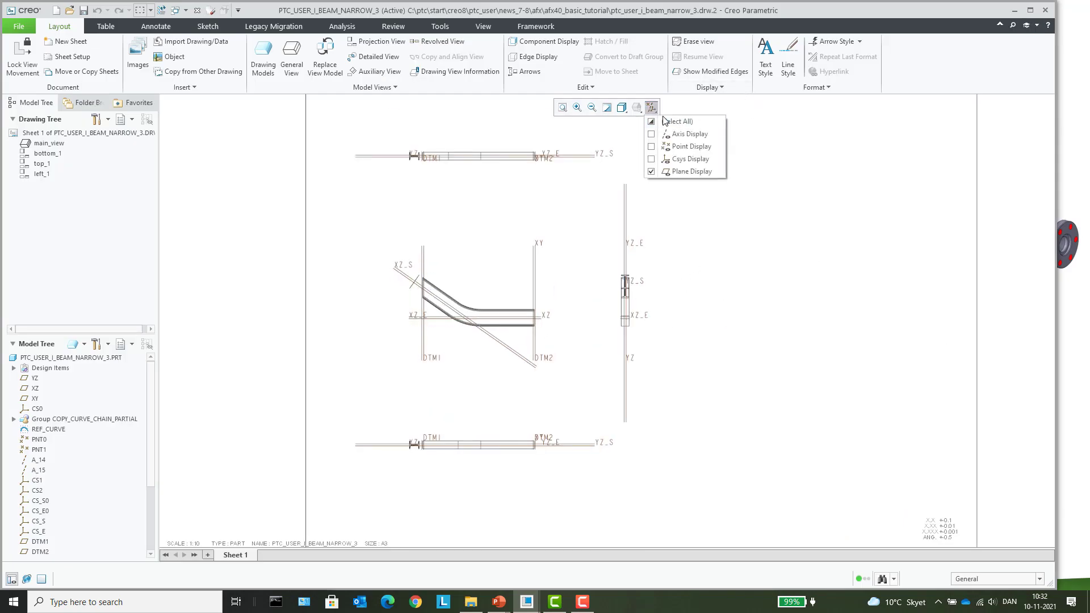
left_click(664, 121)
left_click(664, 121)
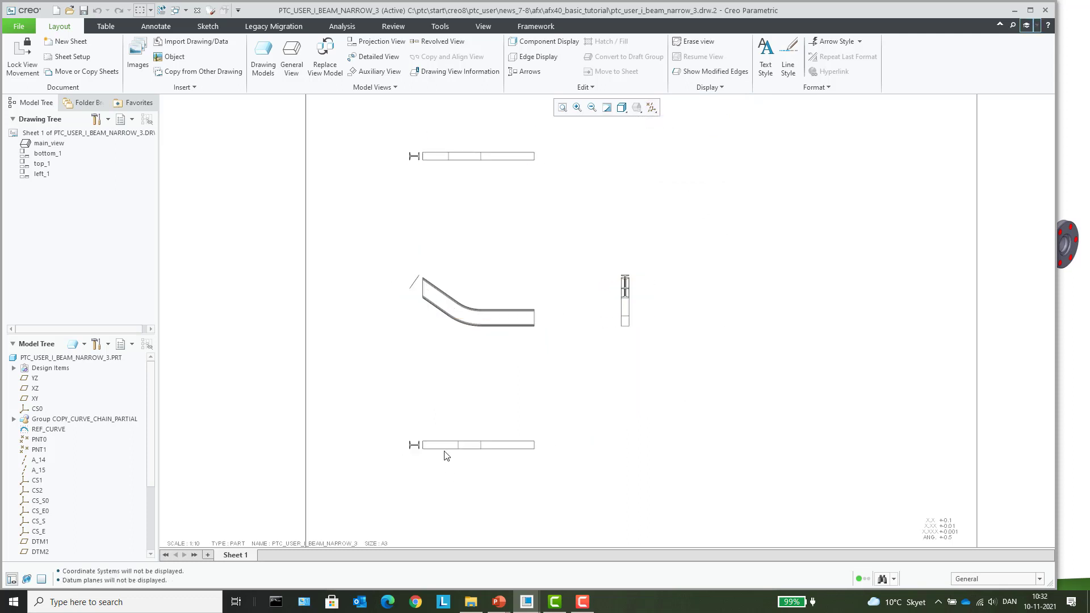
scroll(505, 436, "up", 2)
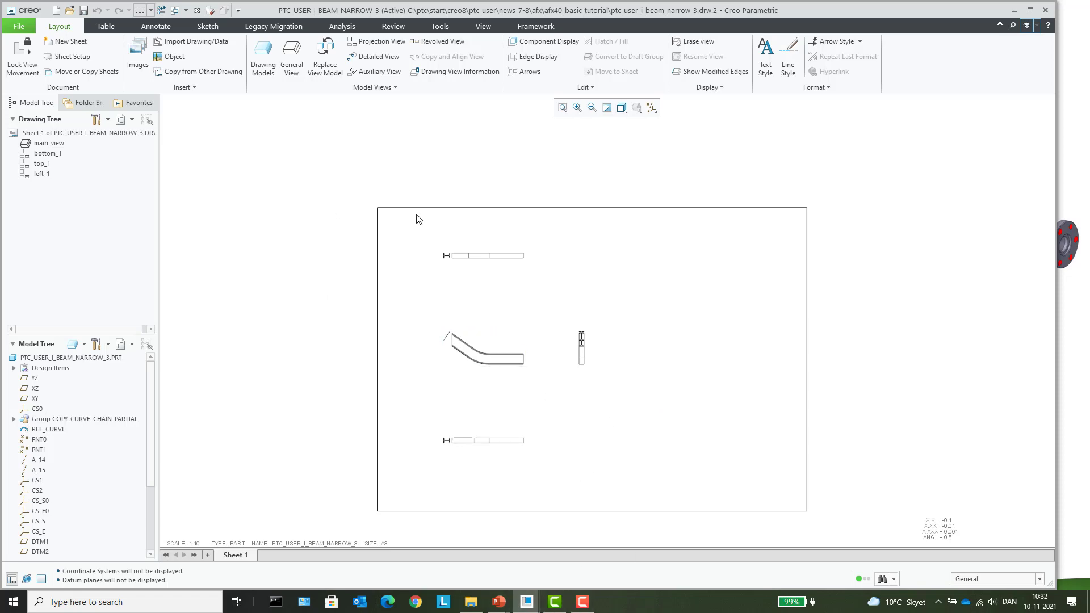
Close the drawing and the frame assembly, and erase all objects not displayed from the session.
left_click(198, 11)
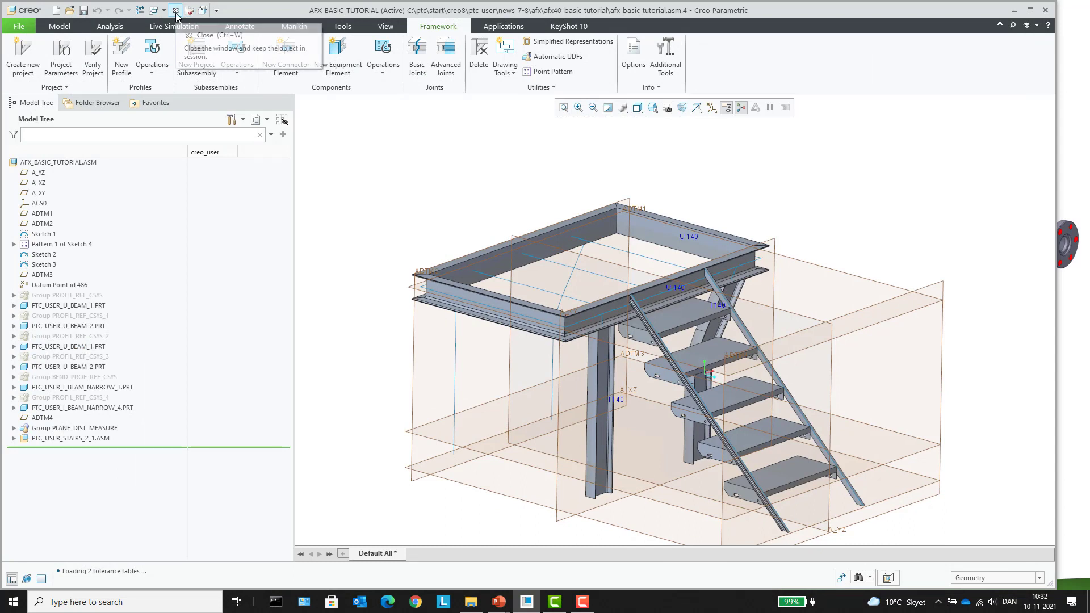
left_click(176, 12)
left_click(152, 54)
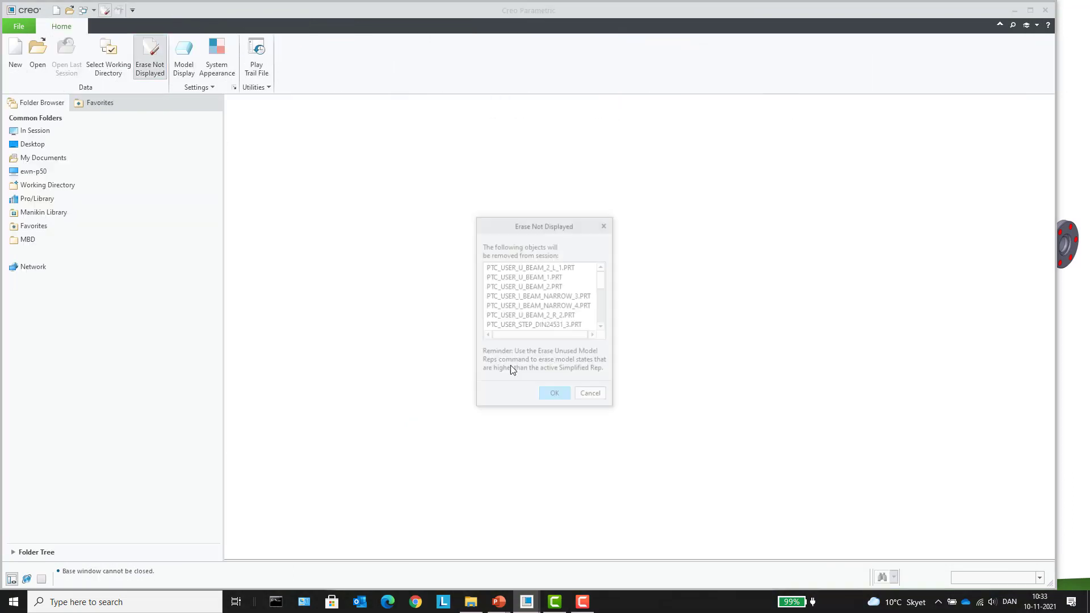
left_click(553, 396)
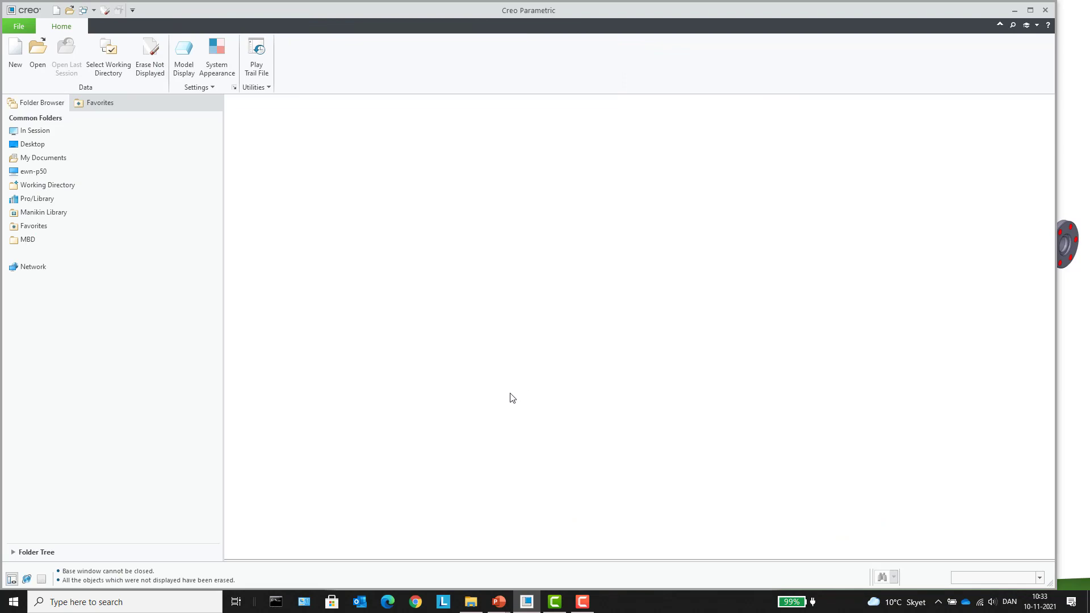
Switch to the PowerPoint slide show with the Creo 8.0 enhancement summary.
key("alt+Tab")
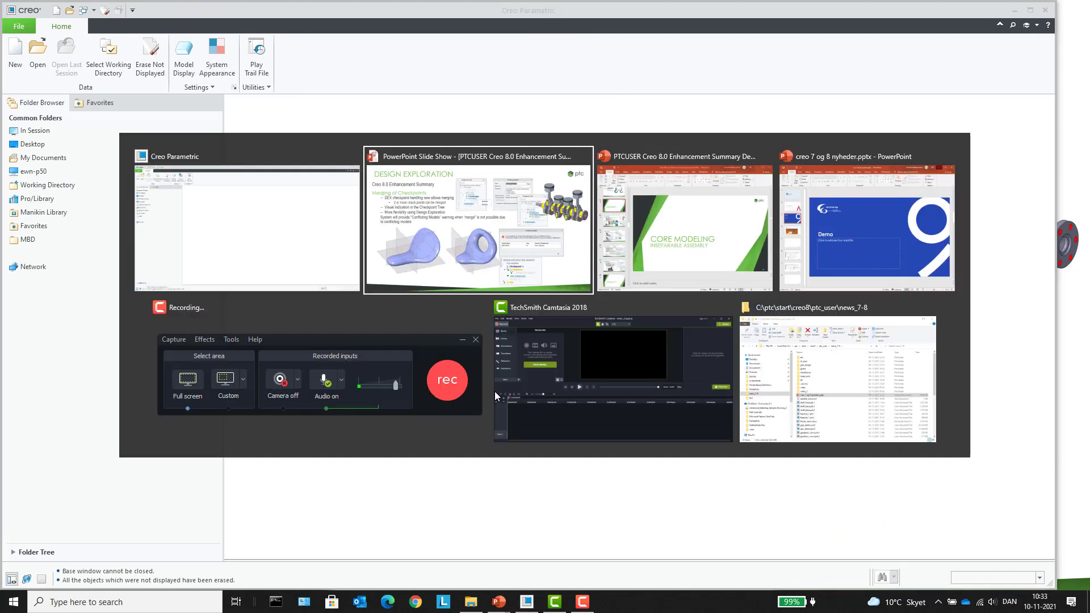